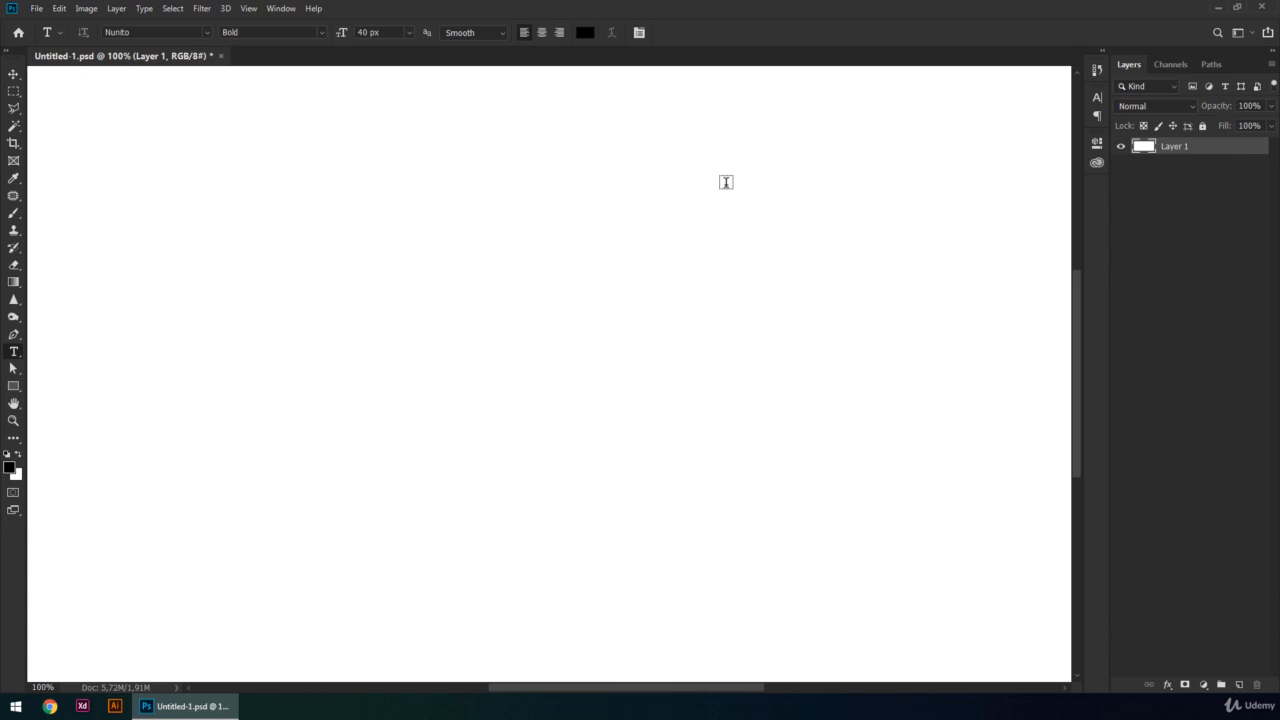
# - Add a placeholder "Lorem Ipsum" point text in the upper part of the canvas and another reading "Point text" below it
pyautogui.click(712, 178)
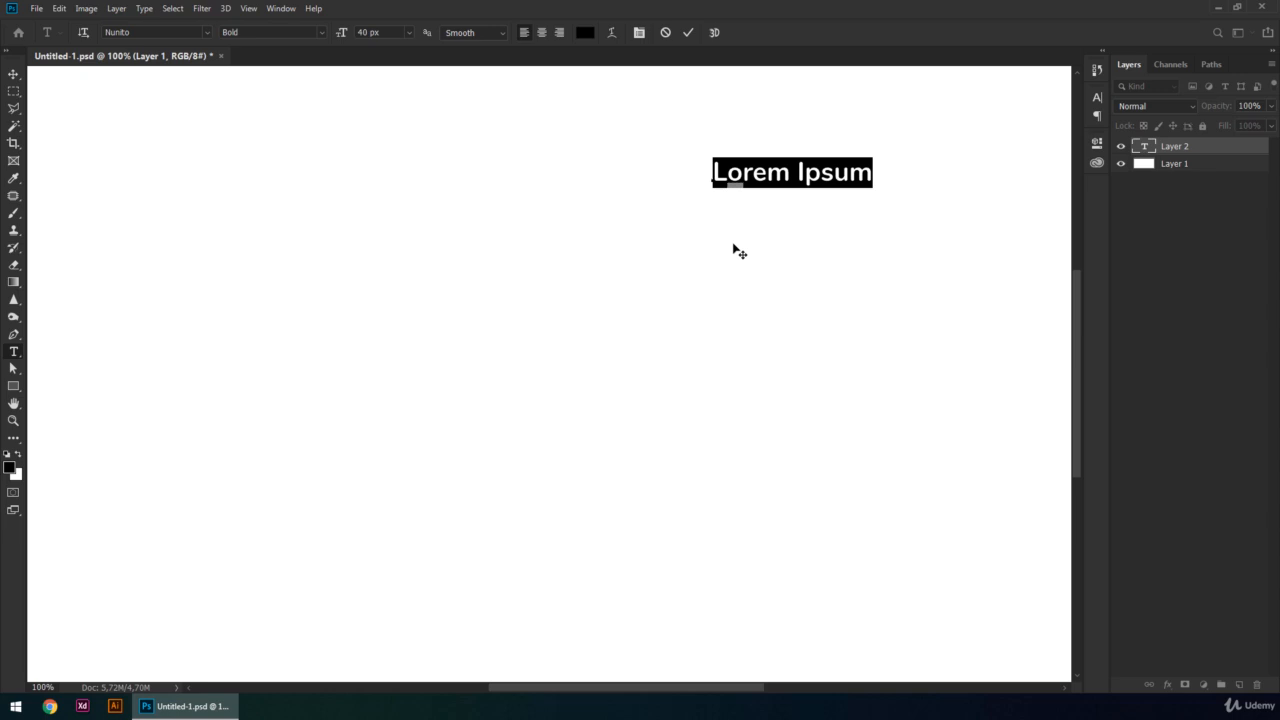
pyautogui.click(678, 391)
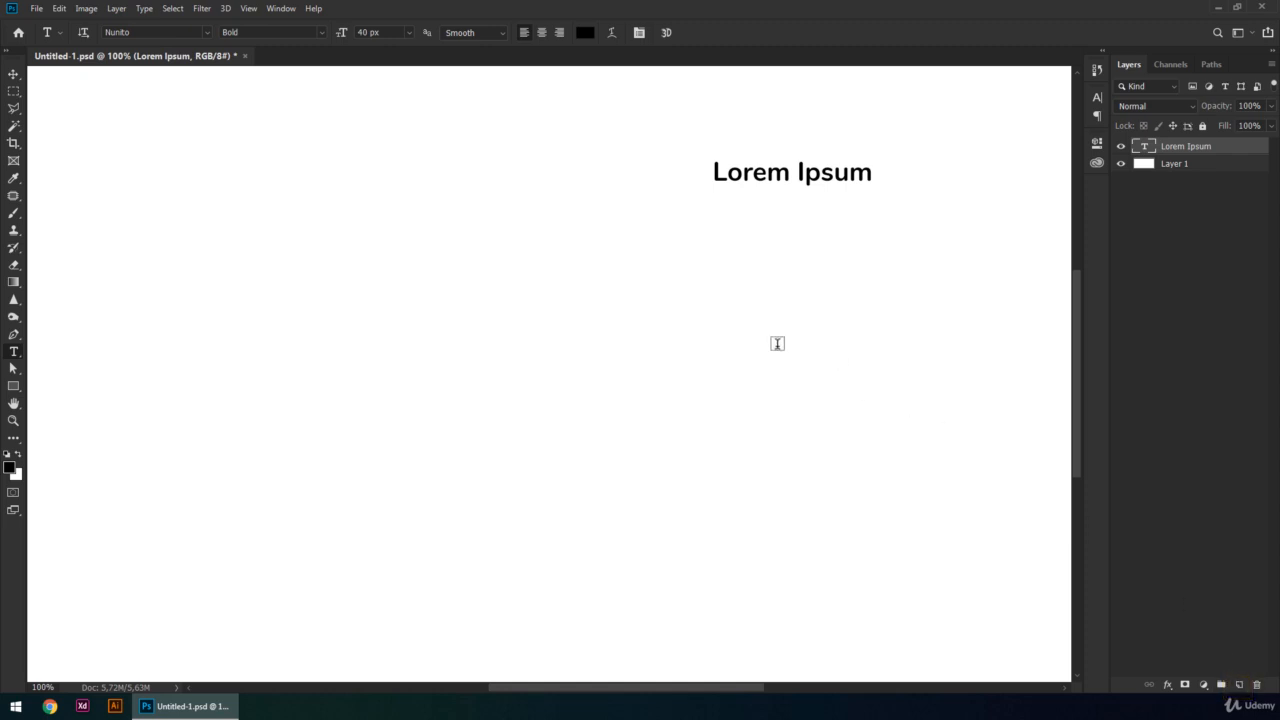
pyautogui.click(718, 252)
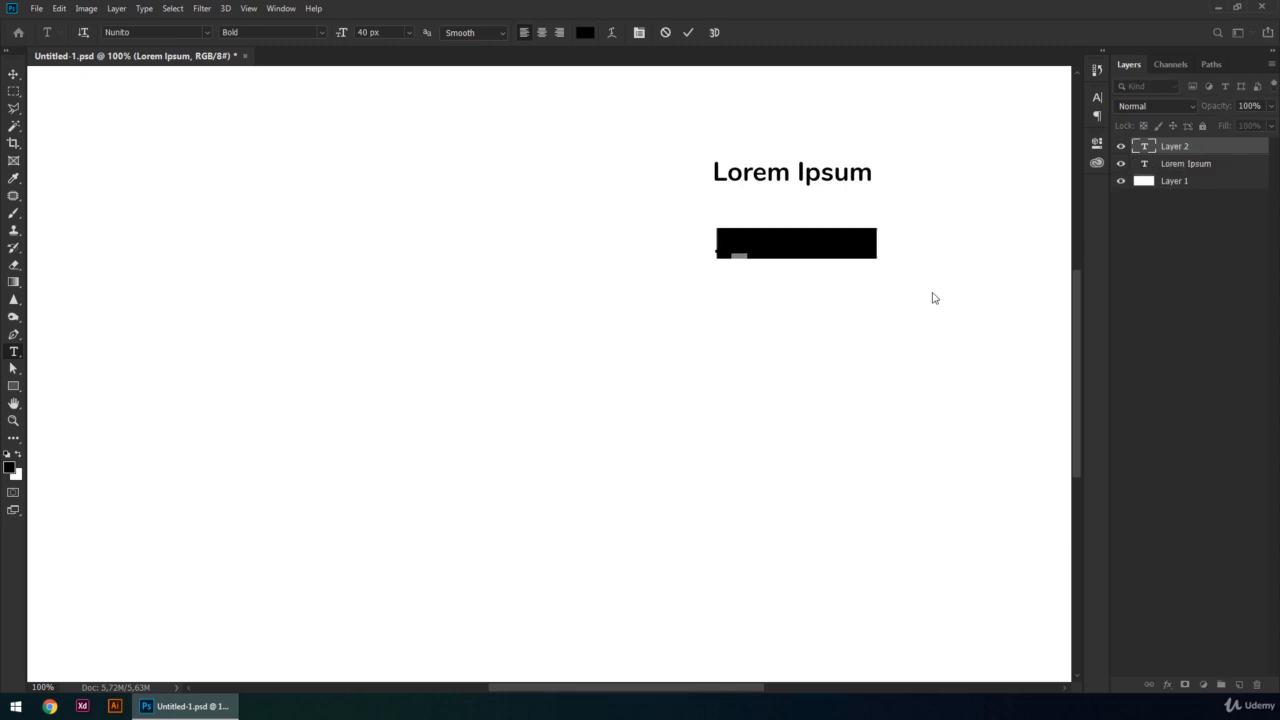
pyautogui.write('Poi')
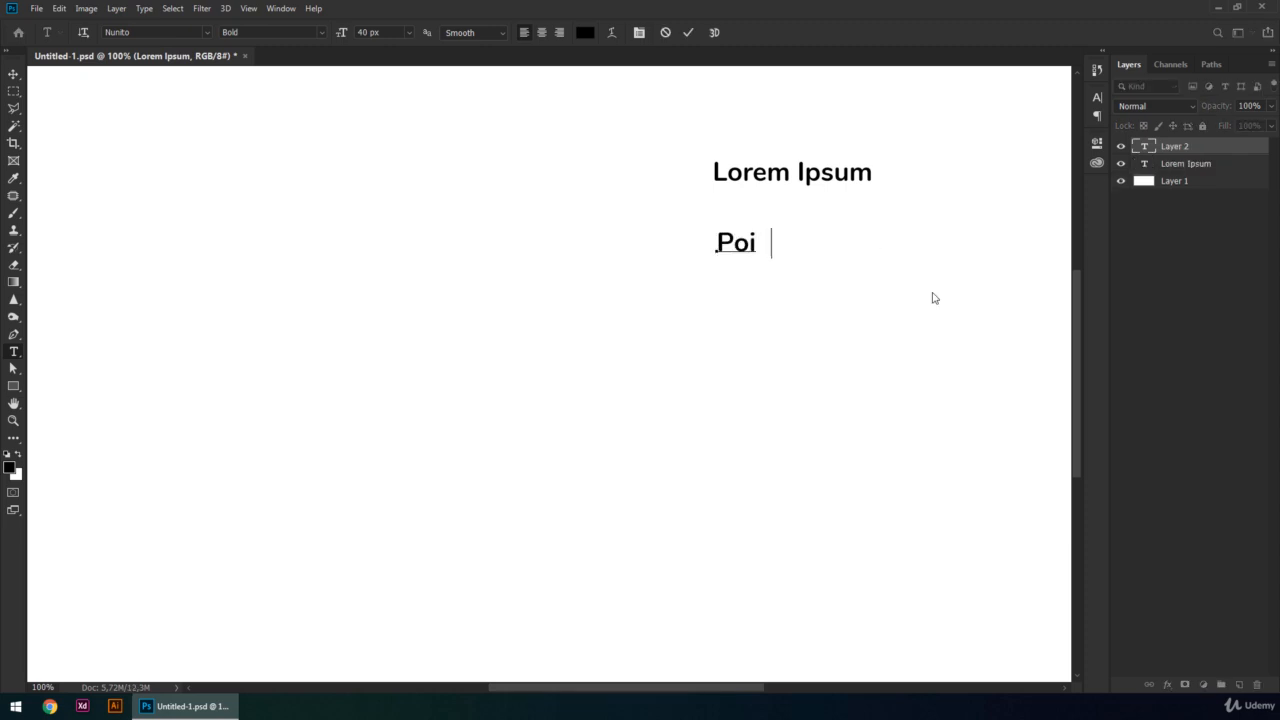
pyautogui.write('nt text')
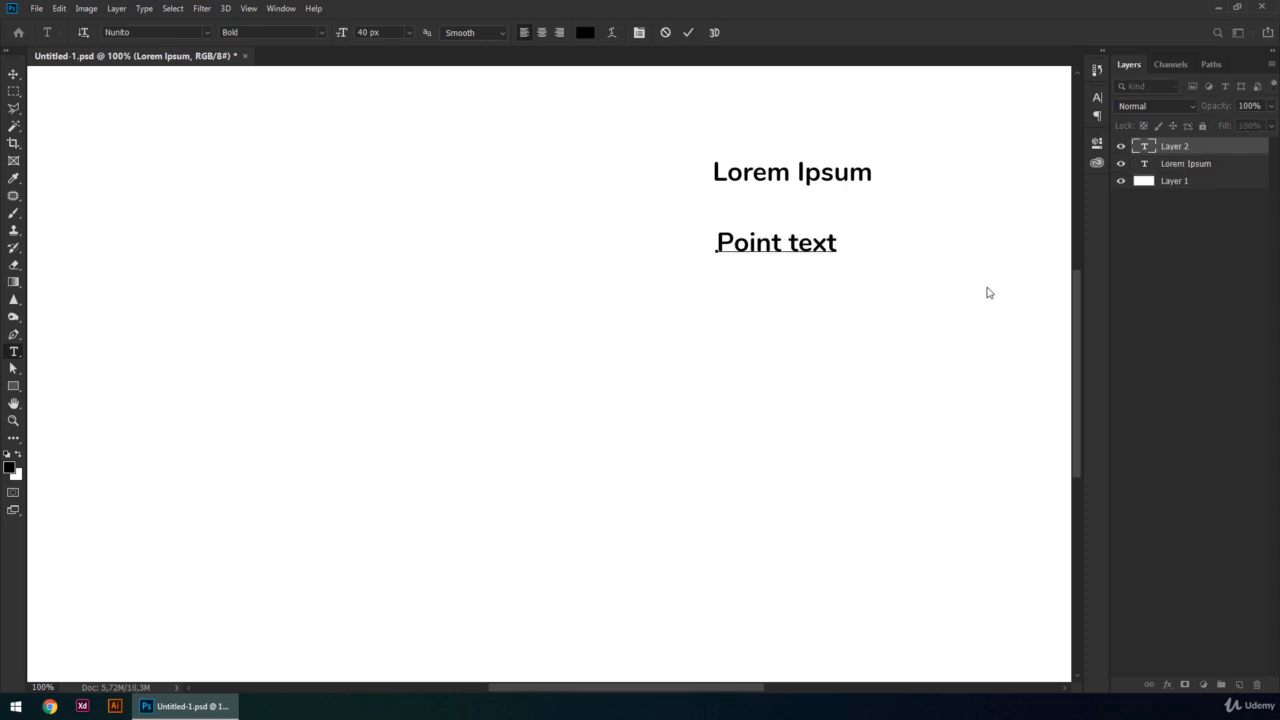
pyautogui.hotkey('ctrl', 'Return')
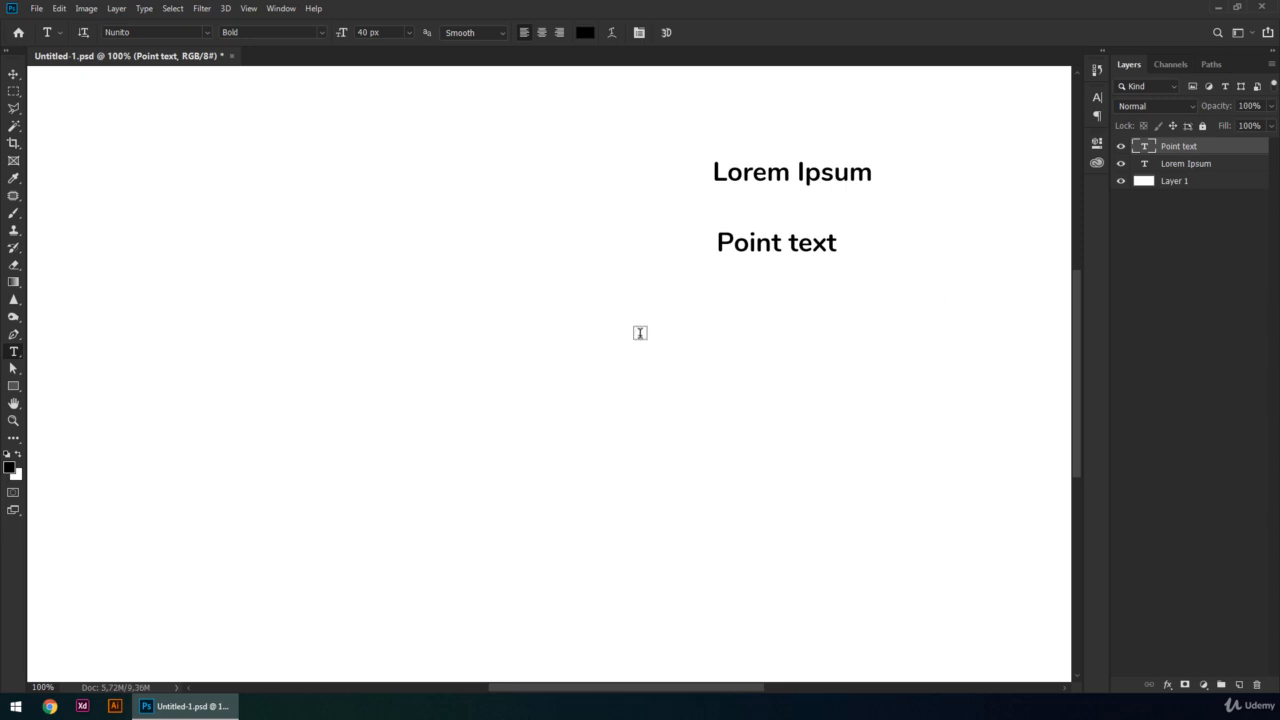
# - Create a placeholder paragraph text box below the point texts and resize it to a narrower box showing five lines
pyautogui.moveTo(384, 302); pyautogui.dragTo(851, 504)
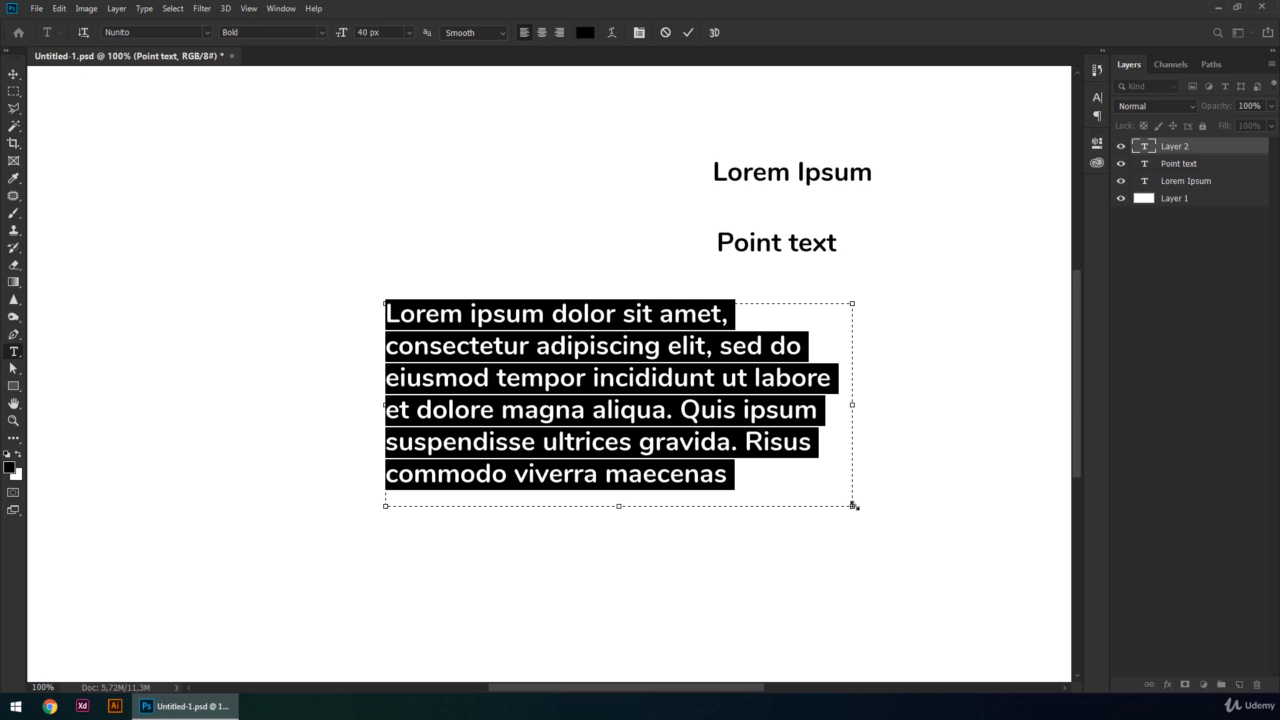
pyautogui.moveTo(852, 506); pyautogui.dragTo(938, 565)
pyautogui.moveTo(942, 438); pyautogui.dragTo(697, 436)
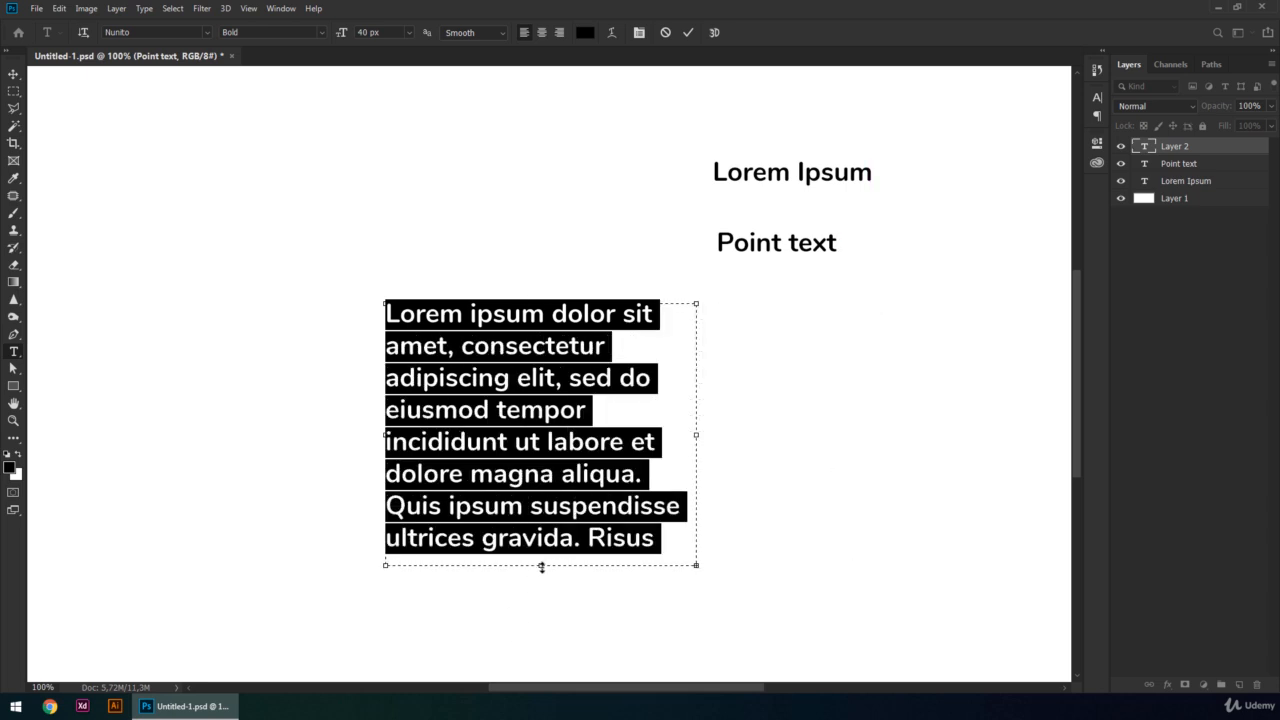
pyautogui.moveTo(540, 568); pyautogui.dragTo(540, 476)
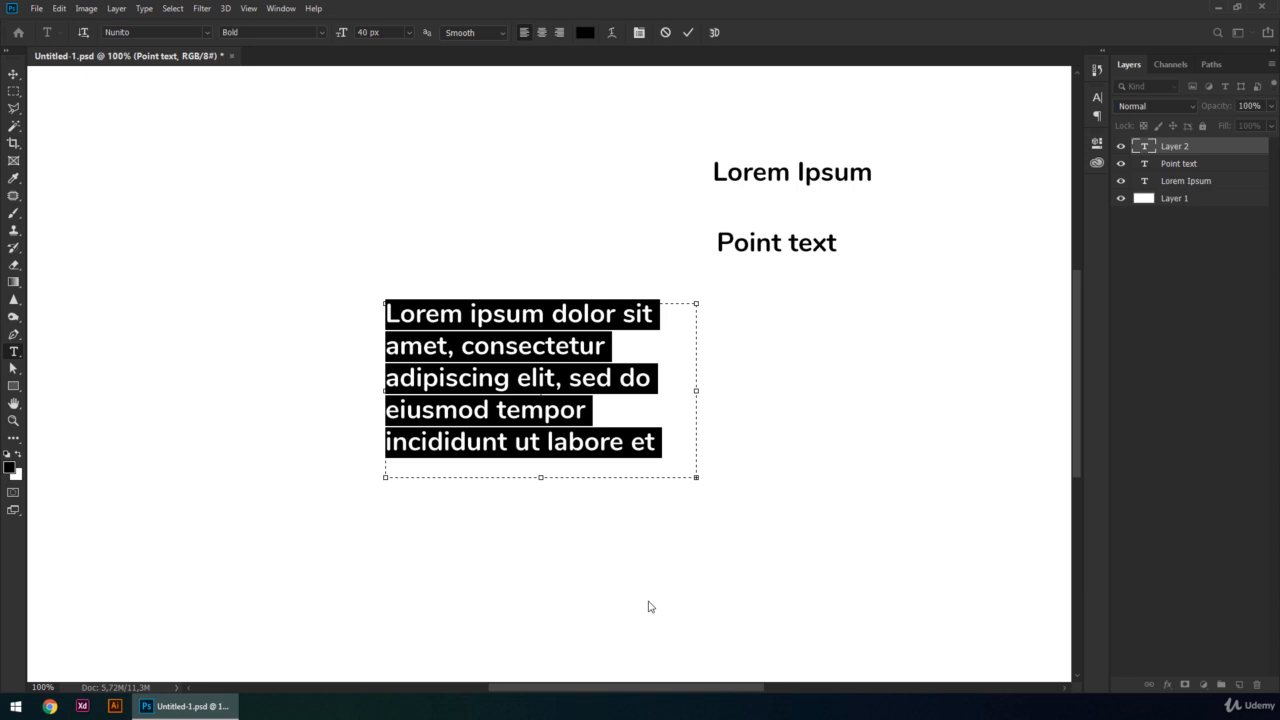
pyautogui.click(1006, 264)
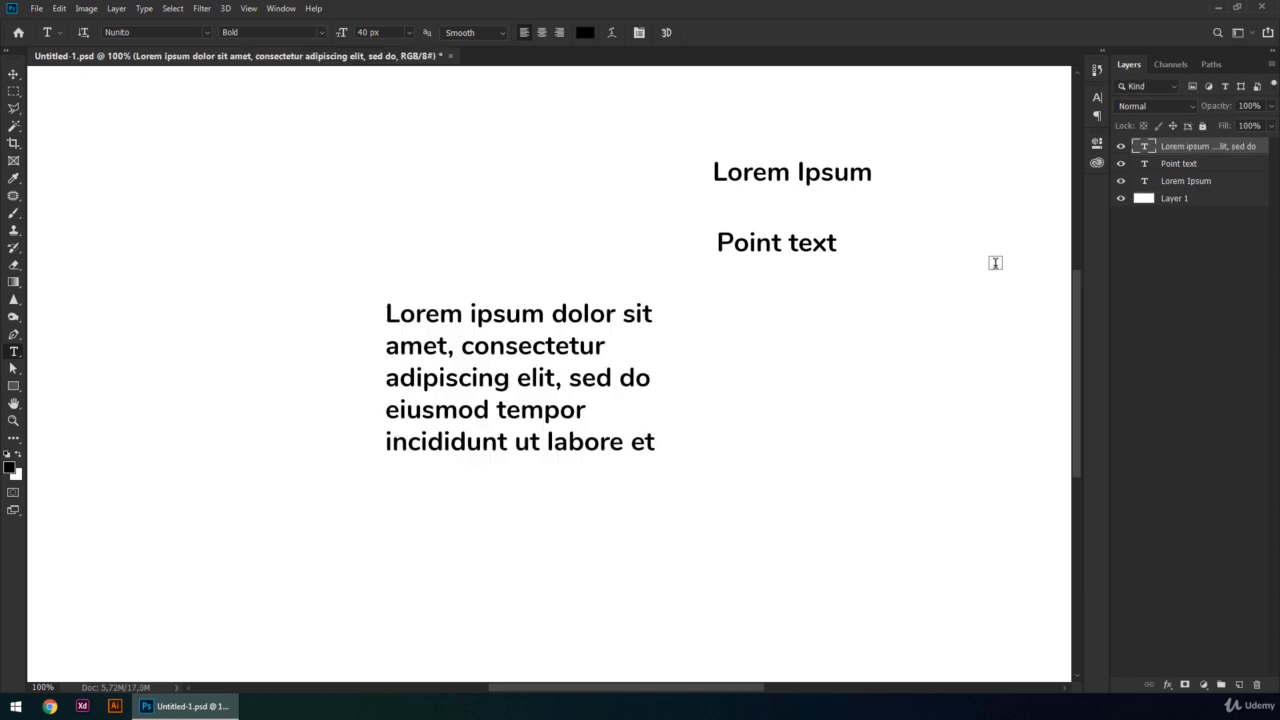
# - Convert the "Point text" layer to paragraph text, then enlarge its bounding box and append the word "text"
pyautogui.click(1199, 168)
pyautogui.rightClick(1216, 167)
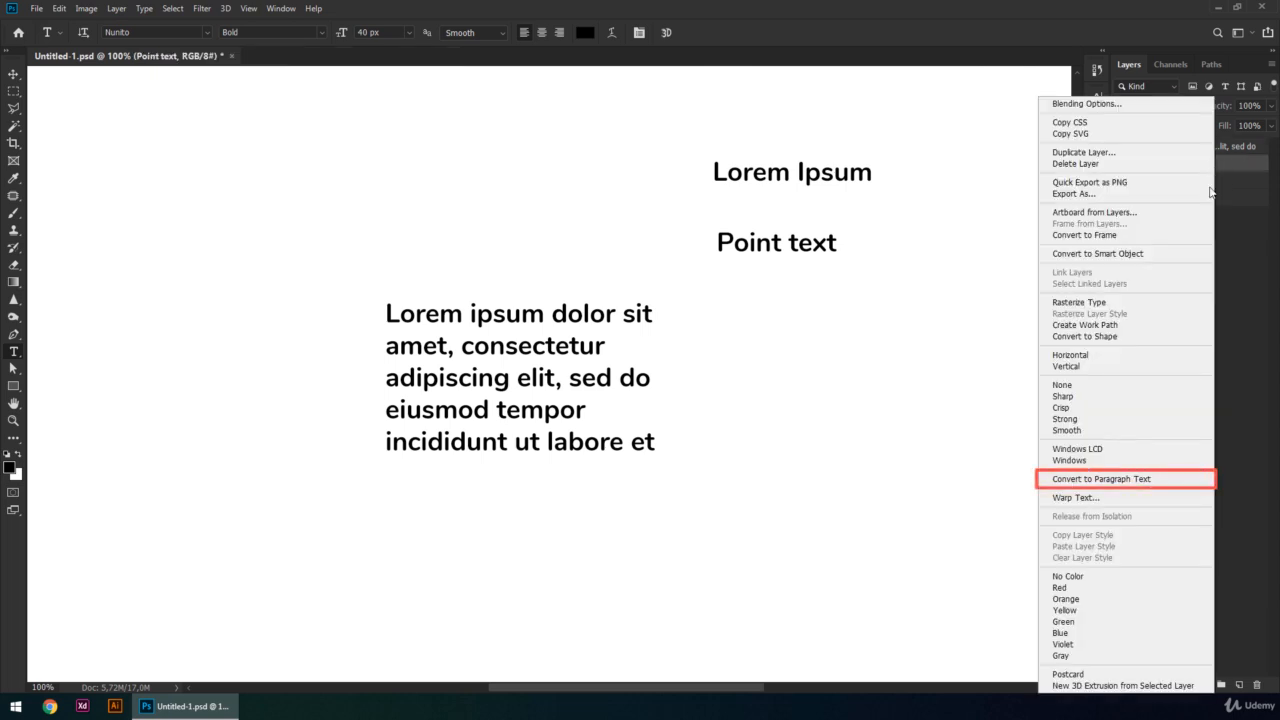
pyautogui.click(1166, 481)
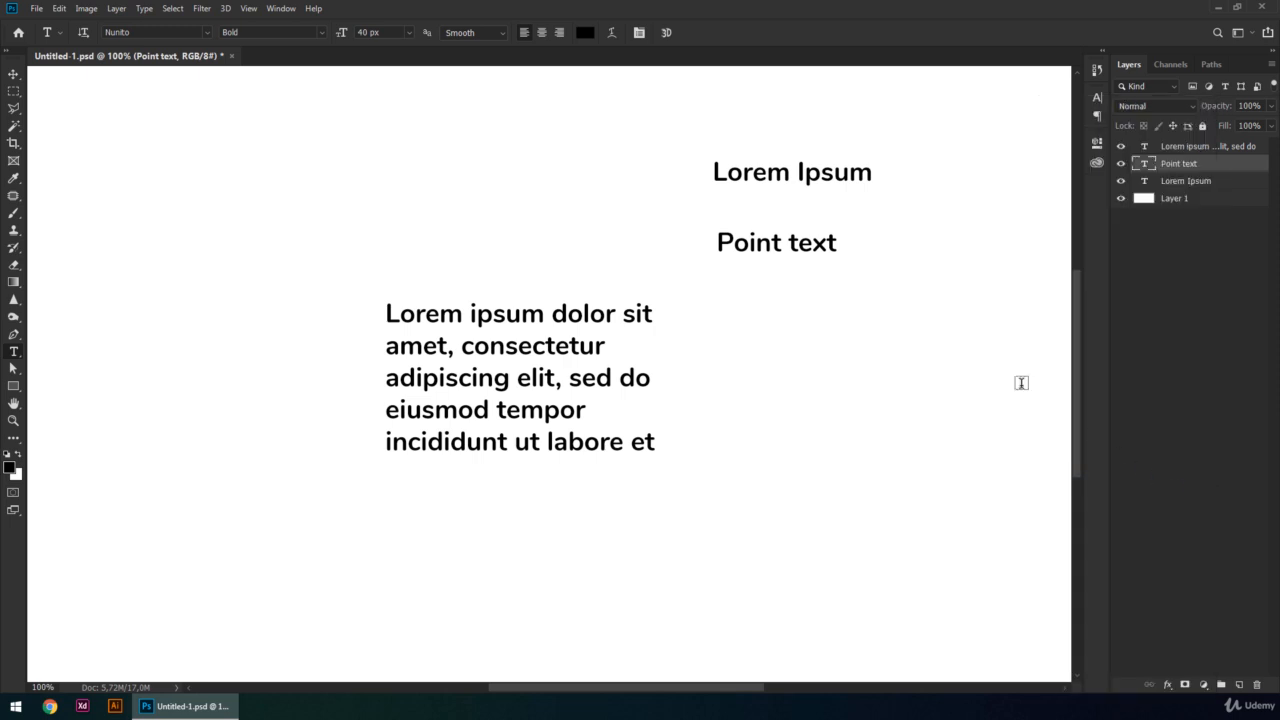
pyautogui.click(838, 243)
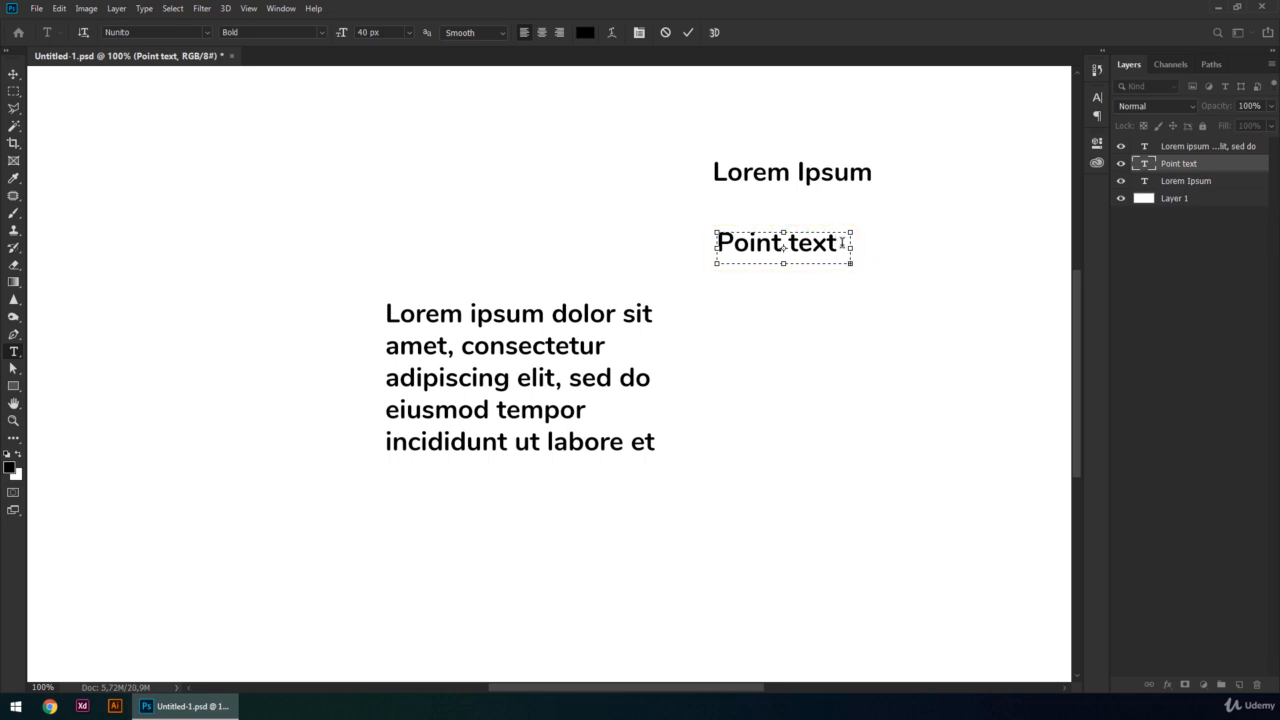
pyautogui.moveTo(851, 266); pyautogui.dragTo(883, 321)
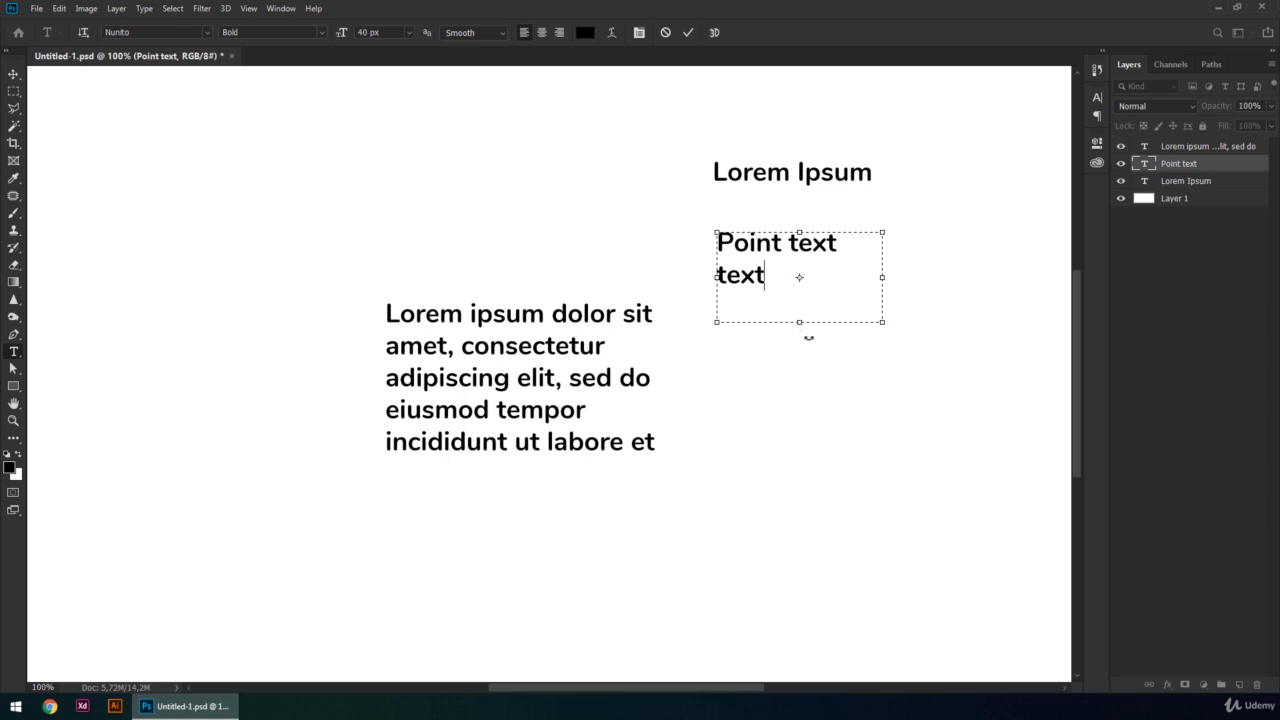
pyautogui.click(1190, 148)
pyautogui.rightClick(1190, 148)
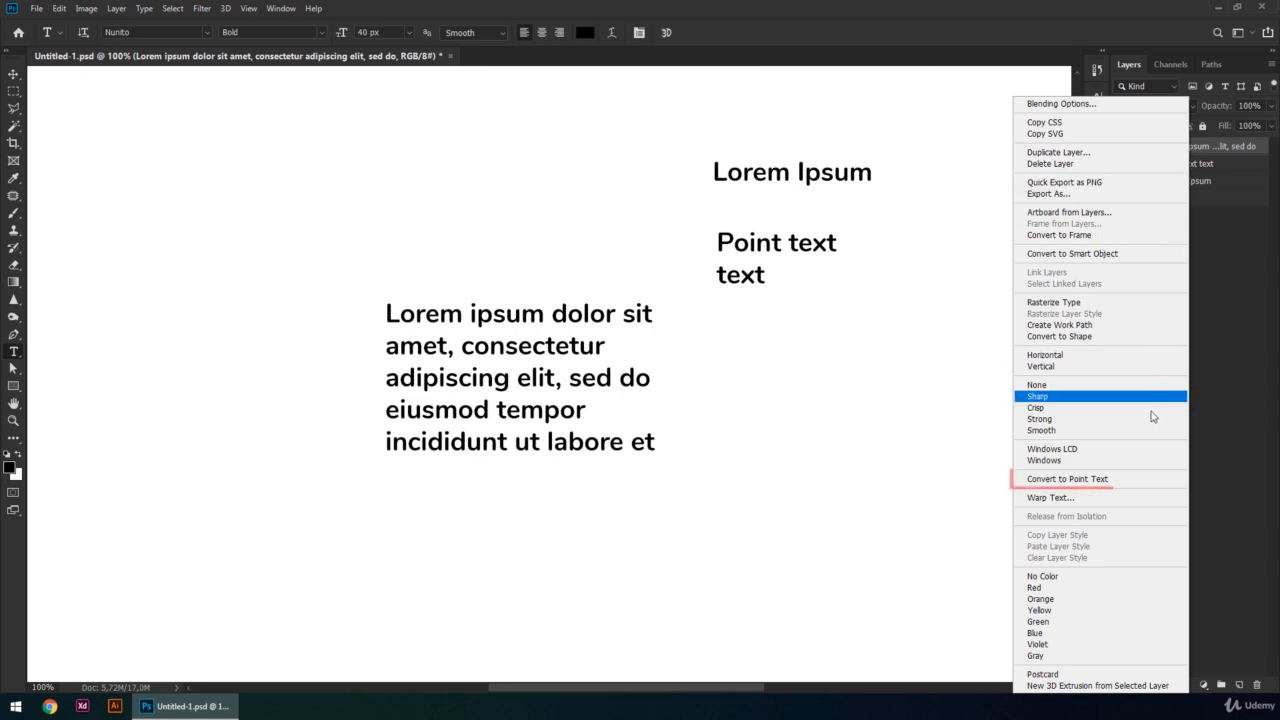
pyautogui.click(1120, 479)
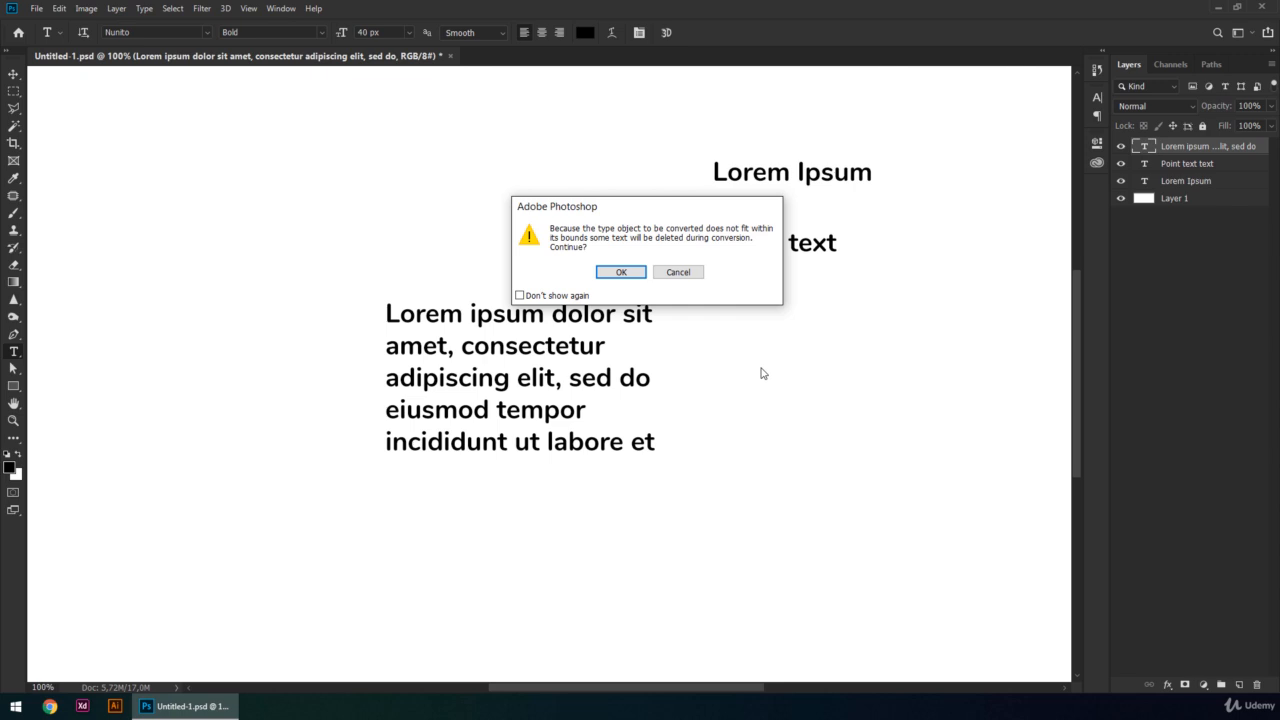
pyautogui.click(678, 272)
# - Enlarge the Lorem ipsum paragraph's box until all its text fits, and convert that layer to point text
pyautogui.moveTo(696, 477); pyautogui.dragTo(946, 594)
pyautogui.click(1190, 148)
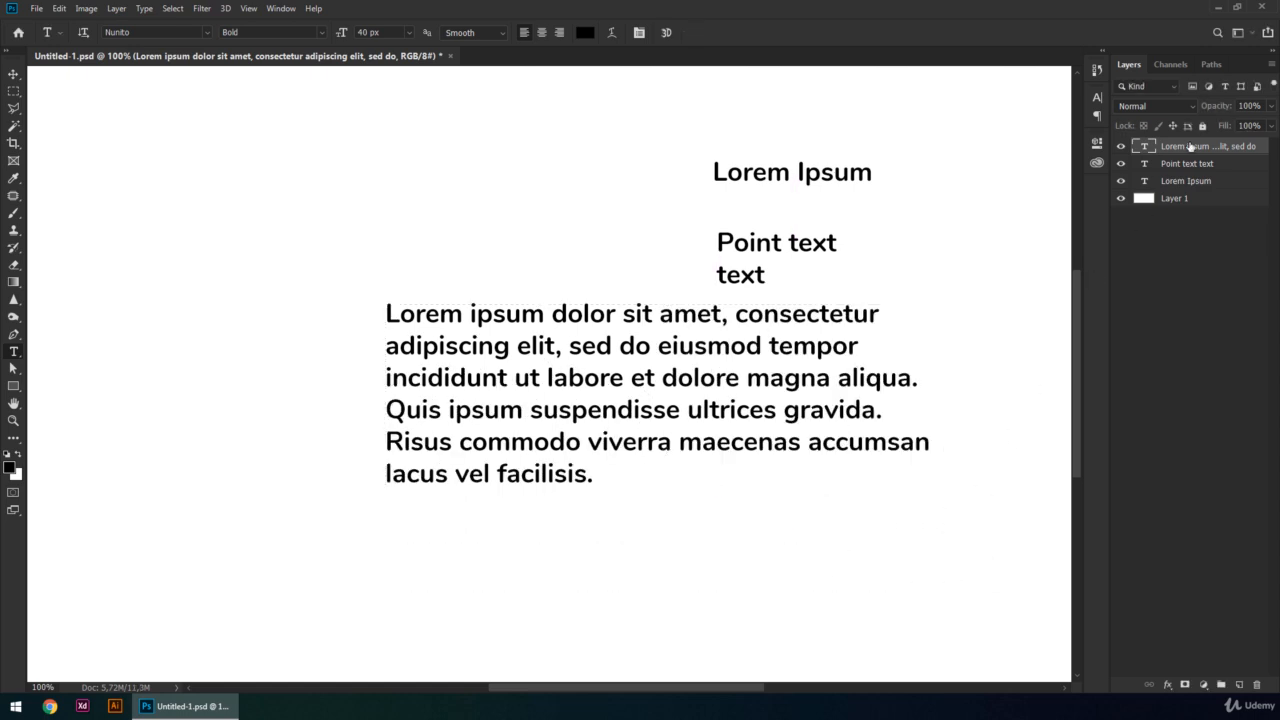
pyautogui.rightClick(1190, 148)
pyautogui.click(1086, 481)
pyautogui.click(763, 314)
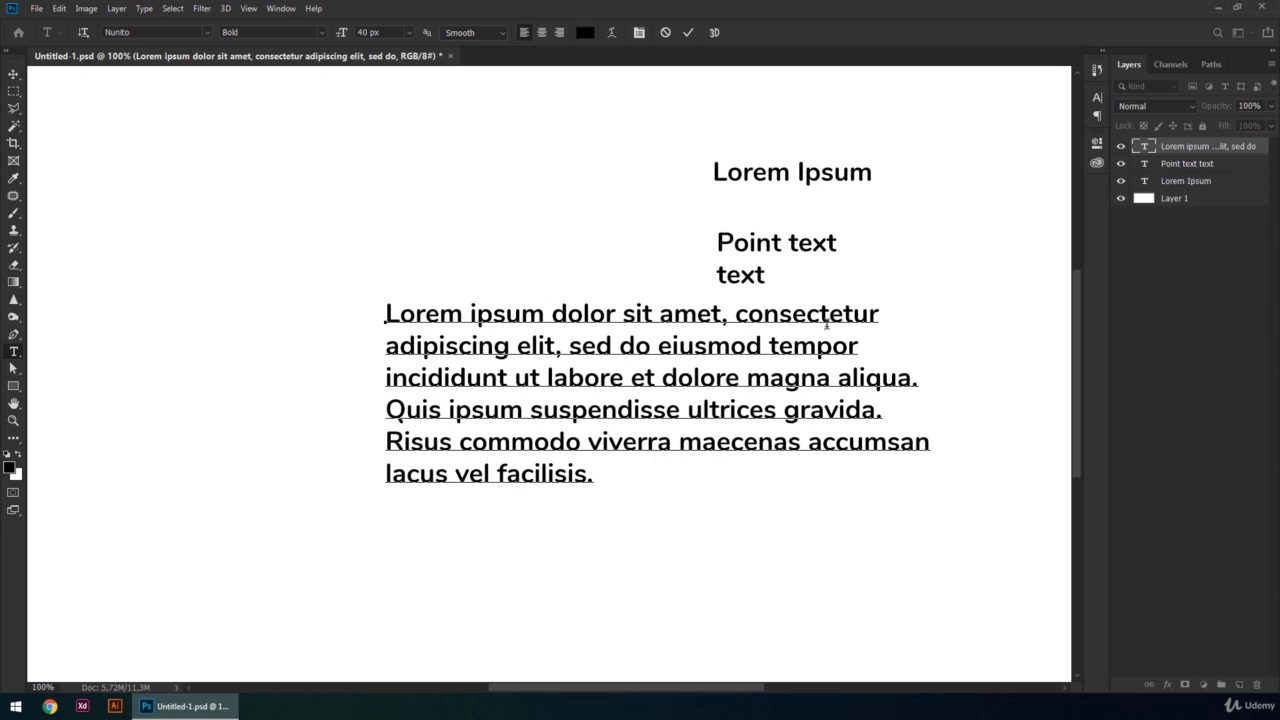
pyautogui.click(1018, 154)
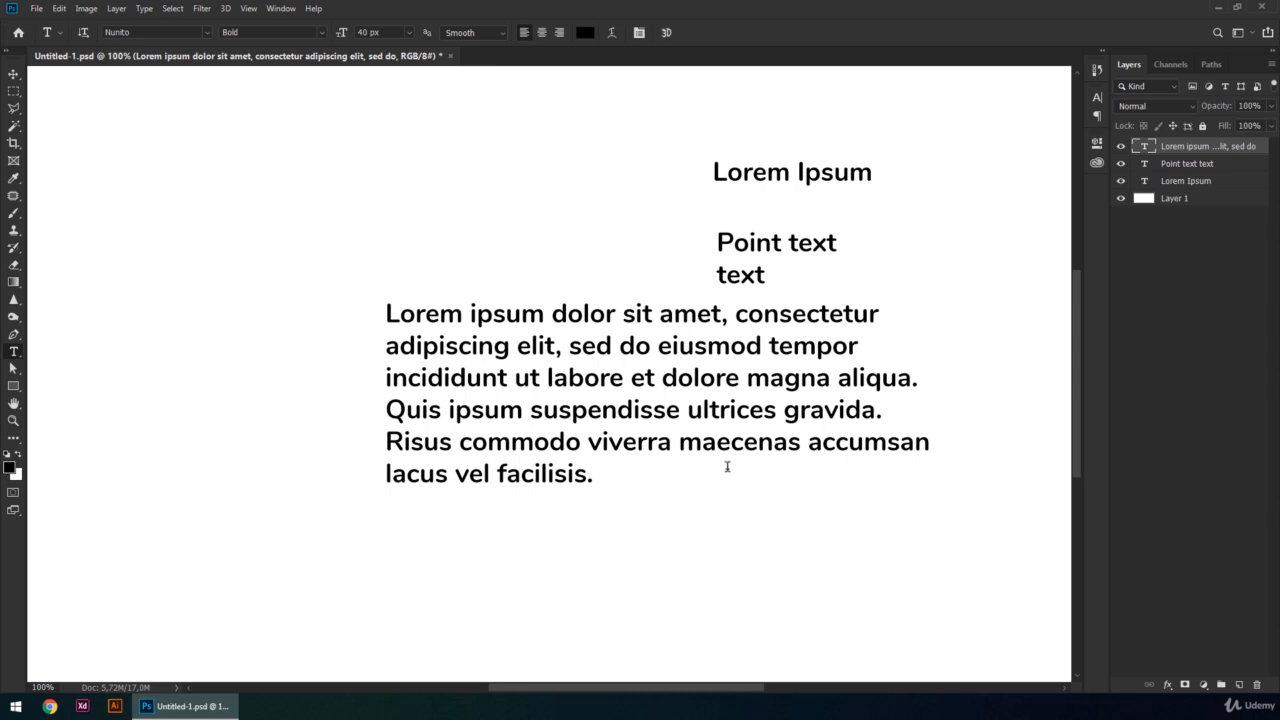
# - Add another placeholder "Lorem Ipsum" point text and move it just above the existing "Lorem Ipsum" line
pyautogui.click(268, 187)
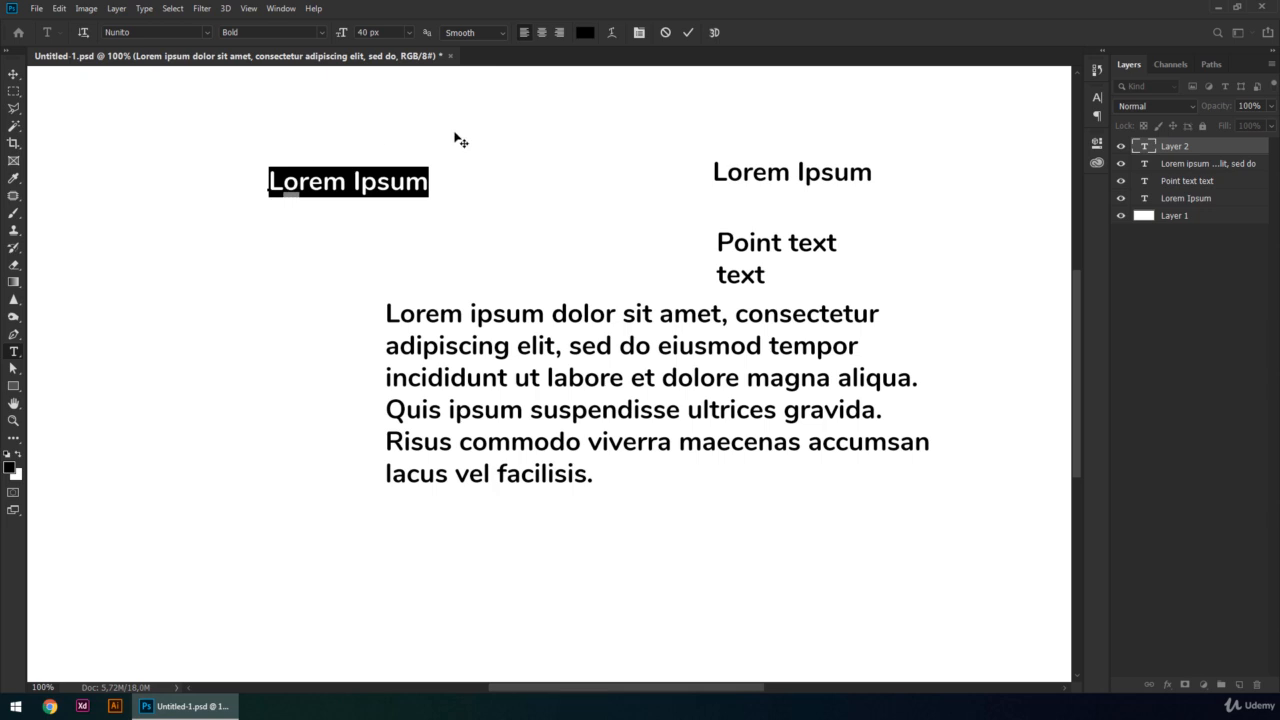
pyautogui.click(547, 132)
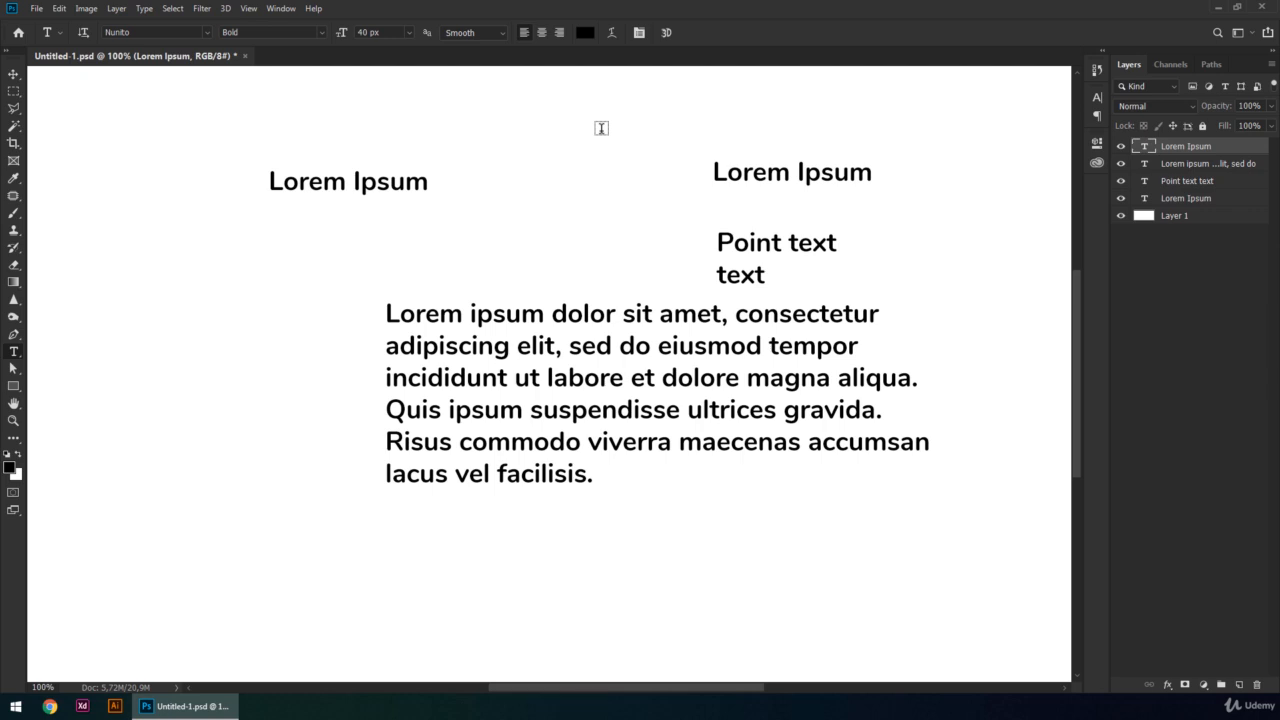
pyautogui.press('v')
pyautogui.moveTo(402, 183); pyautogui.dragTo(845, 123)
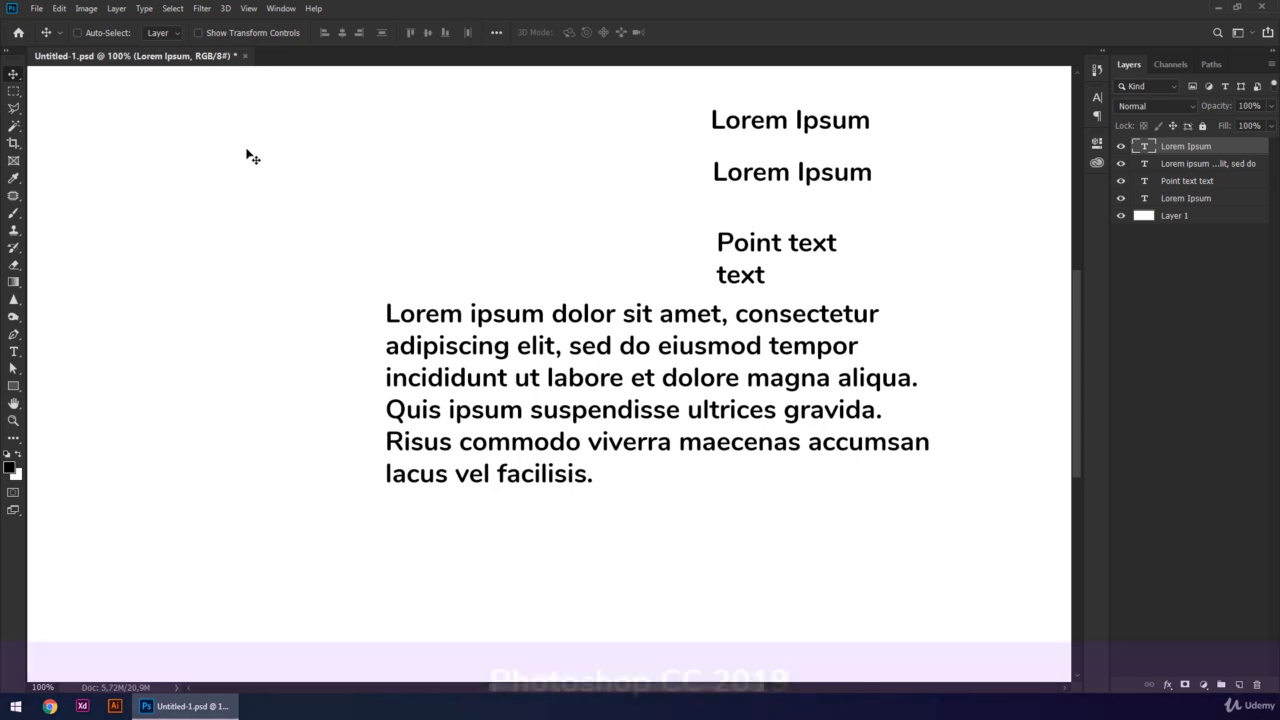
# - Place a new placeholder "Lorem Ipsum" point text in the empty upper-left area of the canvas, nudge it slightly and commit it
pyautogui.press('t')
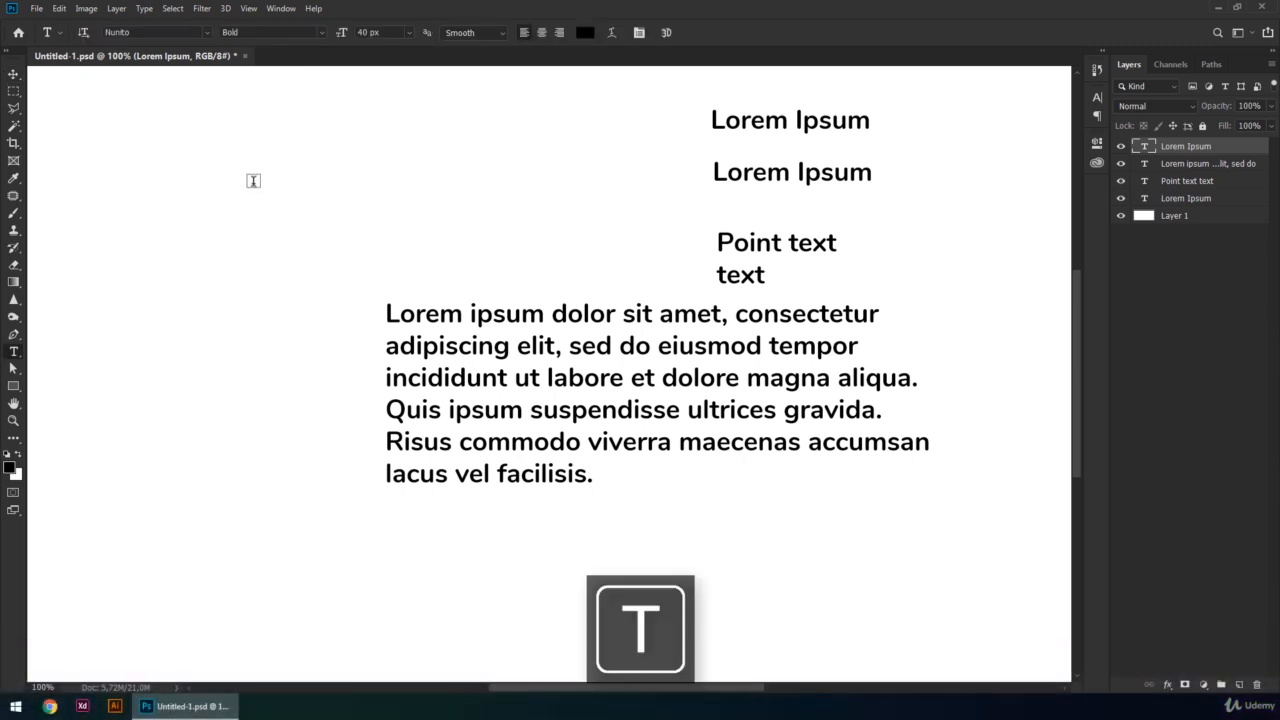
pyautogui.click(247, 181)
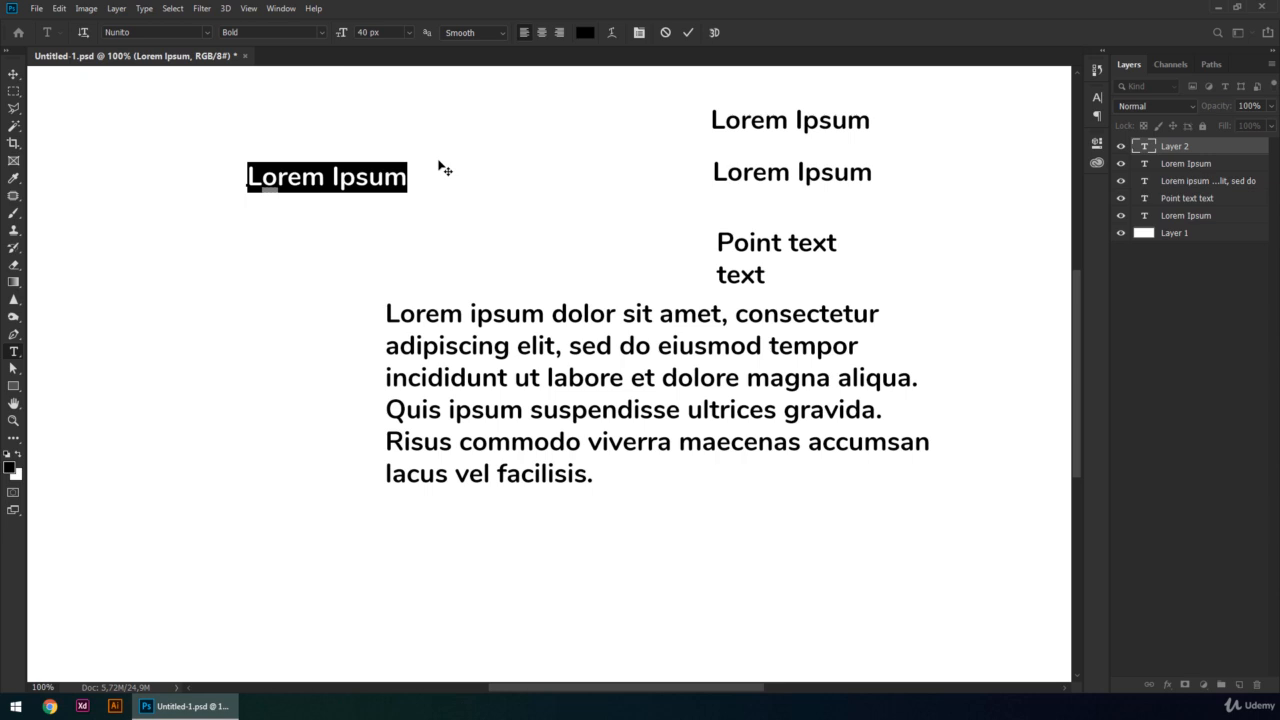
pyautogui.moveTo(444, 170)
pyautogui.mouseDown()
pyautogui.moveTo(443, 209)
pyautogui.moveTo(469, 219)
pyautogui.moveTo(463, 184)
pyautogui.moveTo(434, 169)
pyautogui.moveTo(446, 170)
pyautogui.mouseUp()
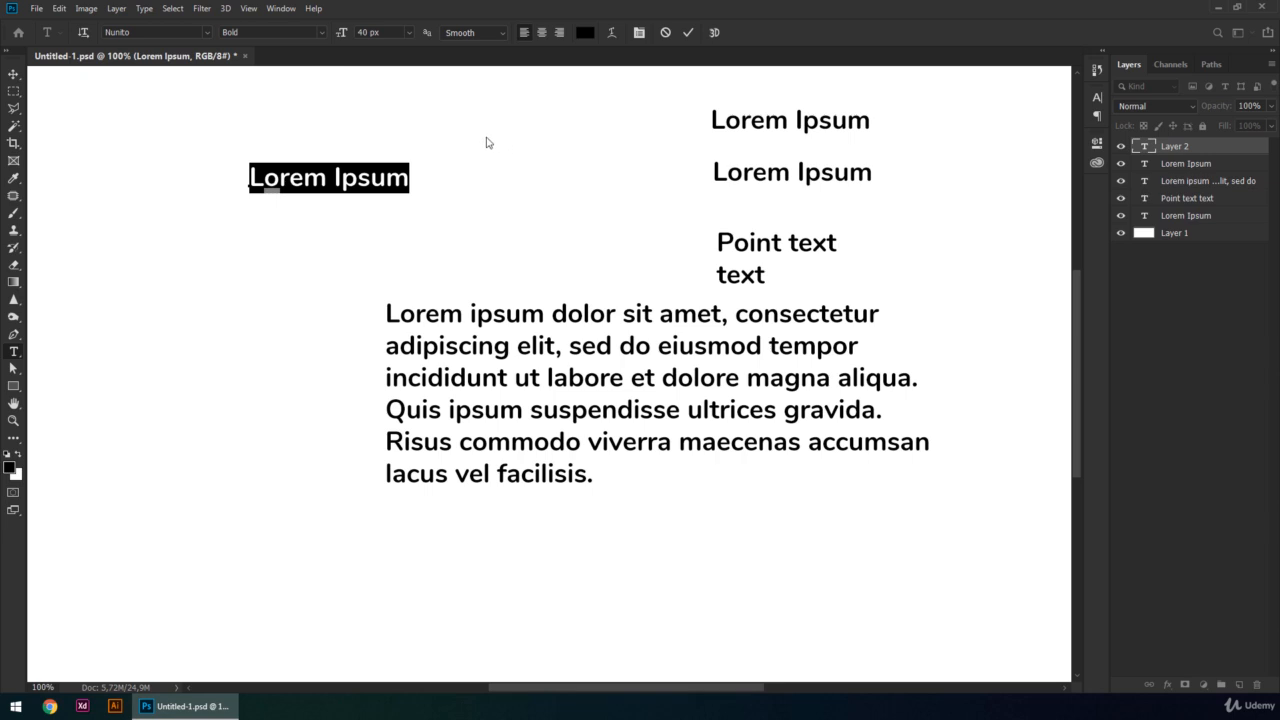
pyautogui.click(487, 143)
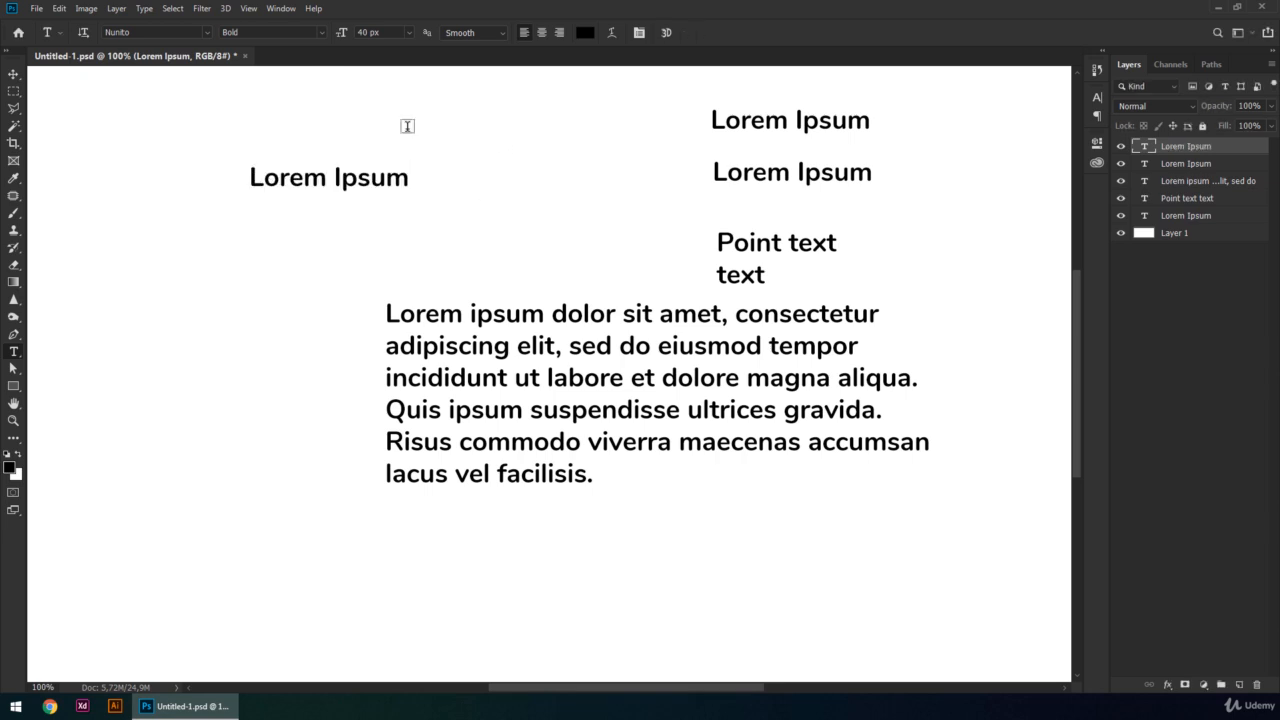
# - Reselect the whole upper-left "Lorem Ipsum" text and commit it, and add another placeholder point text below and left of it
pyautogui.doubleClick(360, 177)
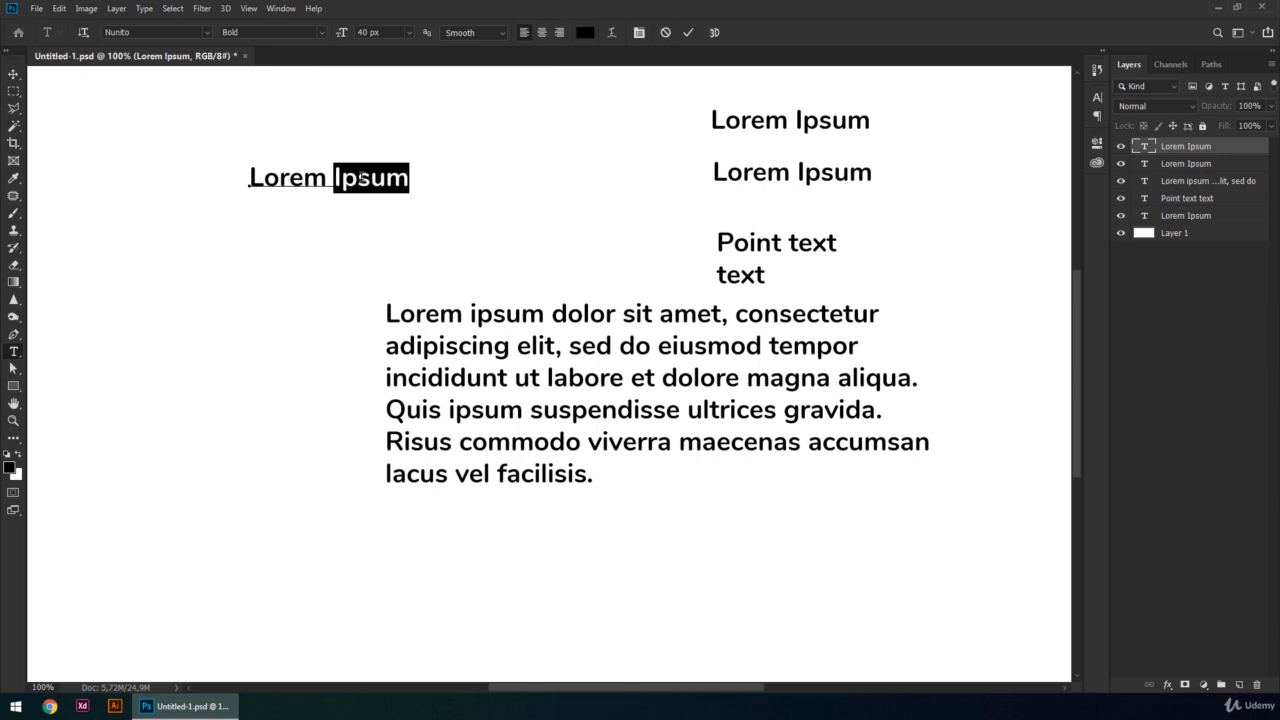
pyautogui.moveTo(254, 178); pyautogui.dragTo(434, 178)
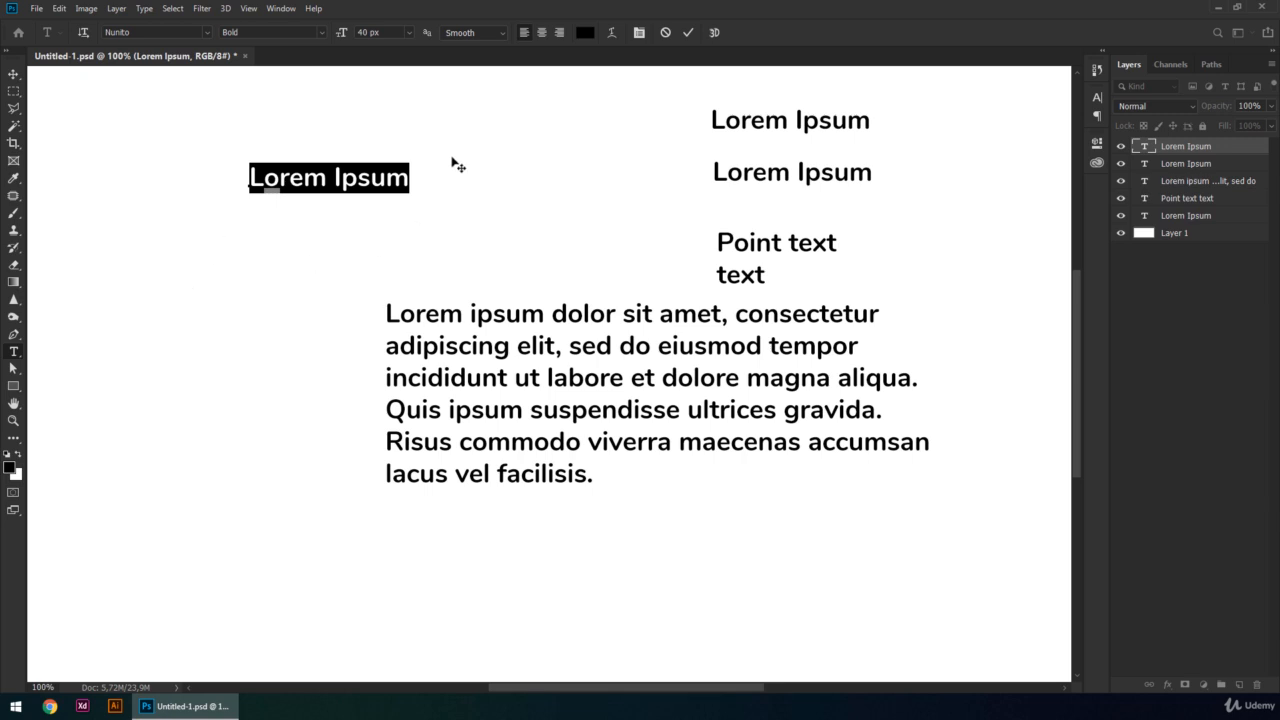
pyautogui.press('Escape')
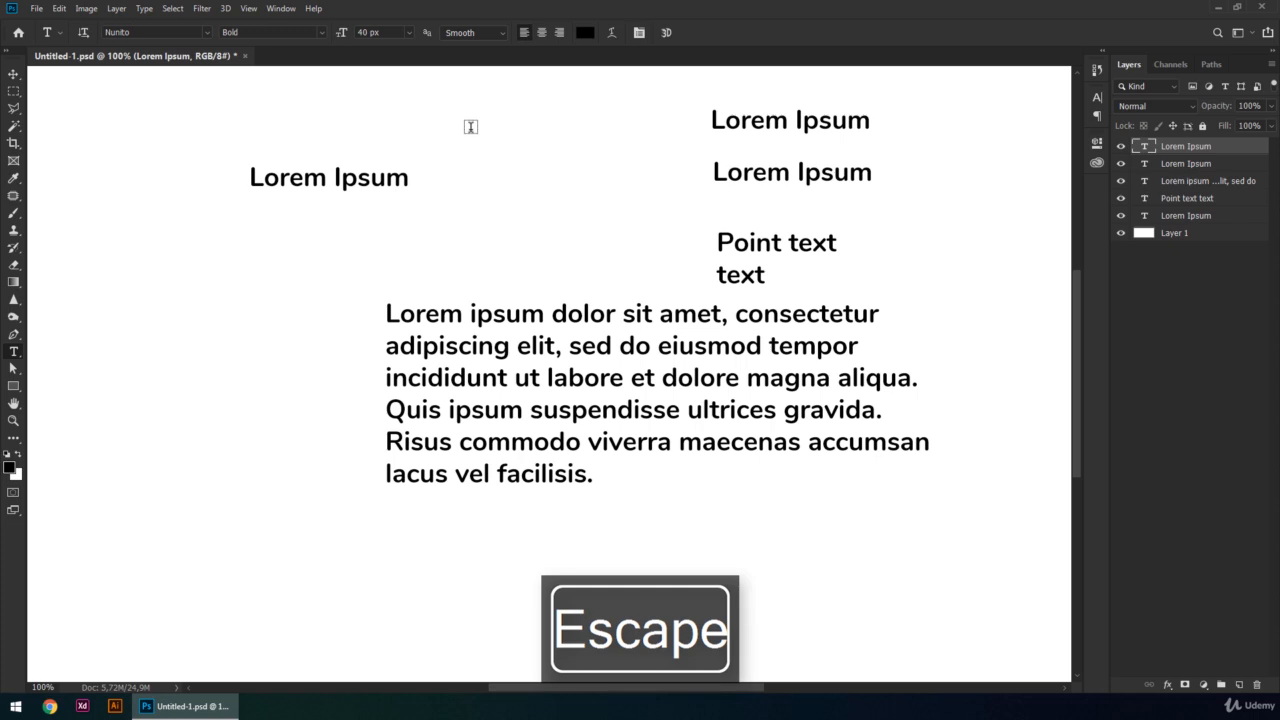
pyautogui.click(125, 254)
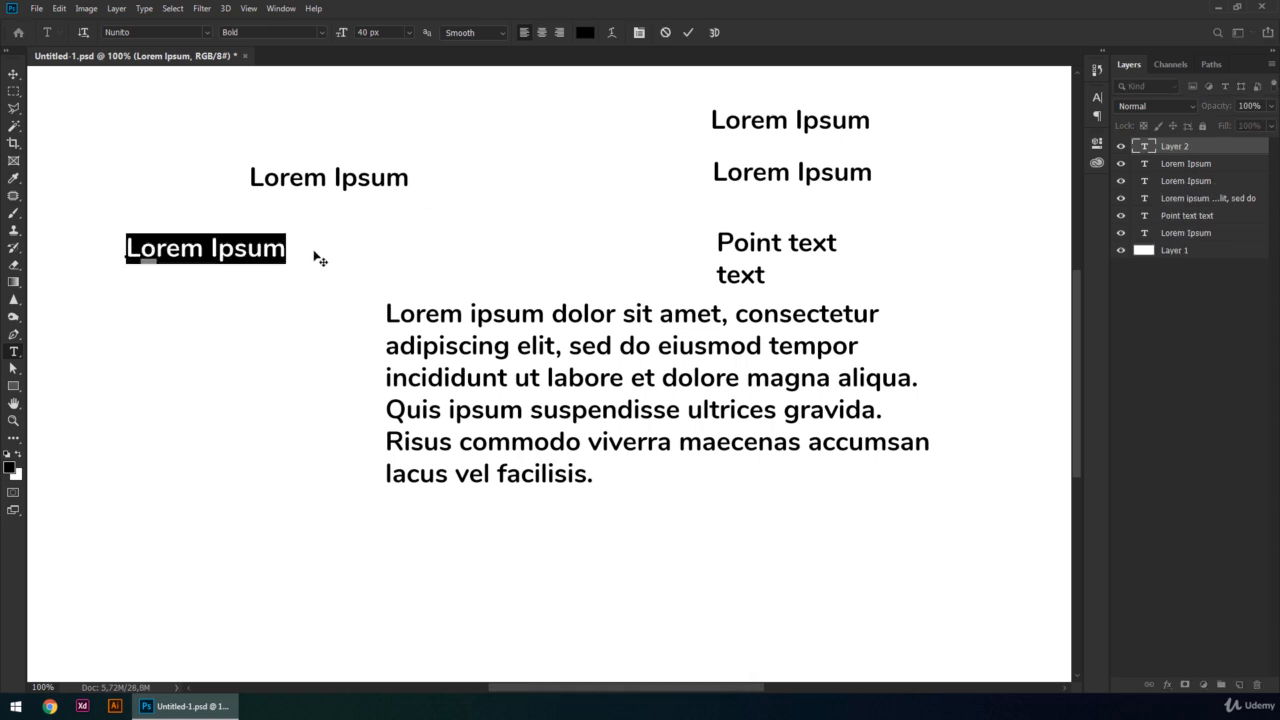
pyautogui.press('Escape')
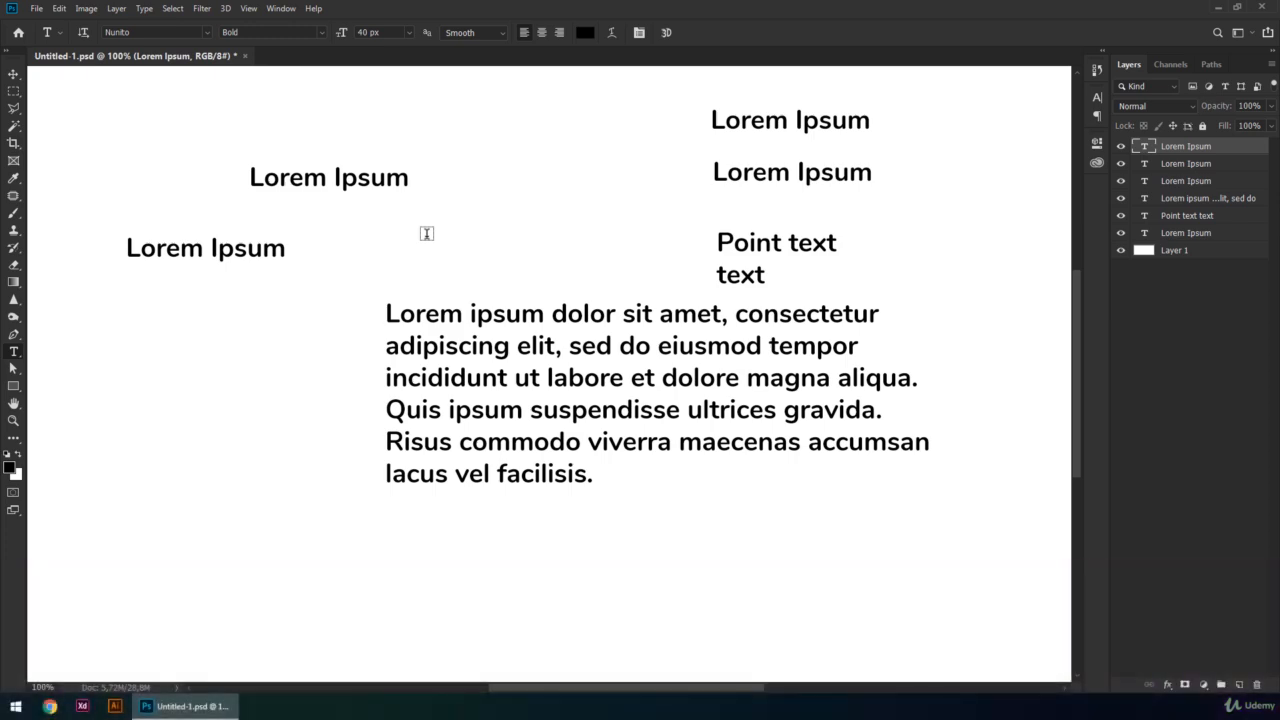
# - Disable "Use ESC key to commit text" in the Type preferences and apply the change
pyautogui.hotkey('ctrl', 'k')
pyautogui.moveTo(528, 147); pyautogui.dragTo(308, 119)
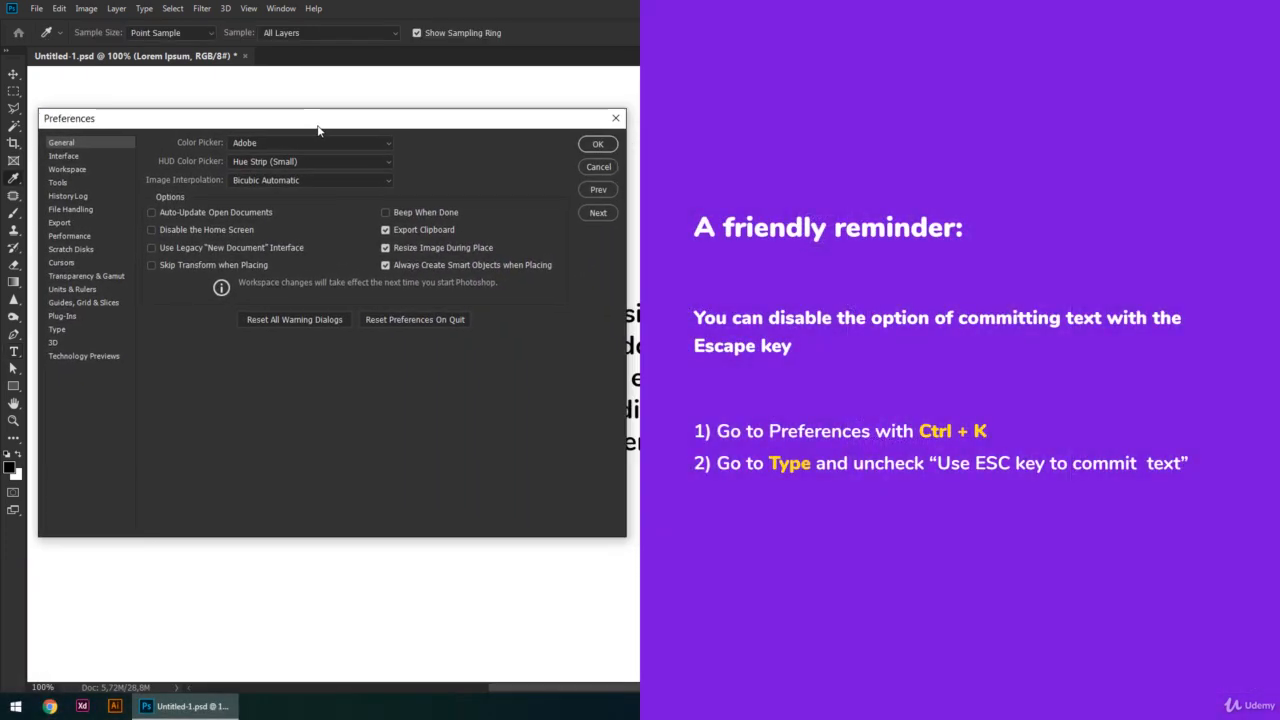
pyautogui.click(60, 330)
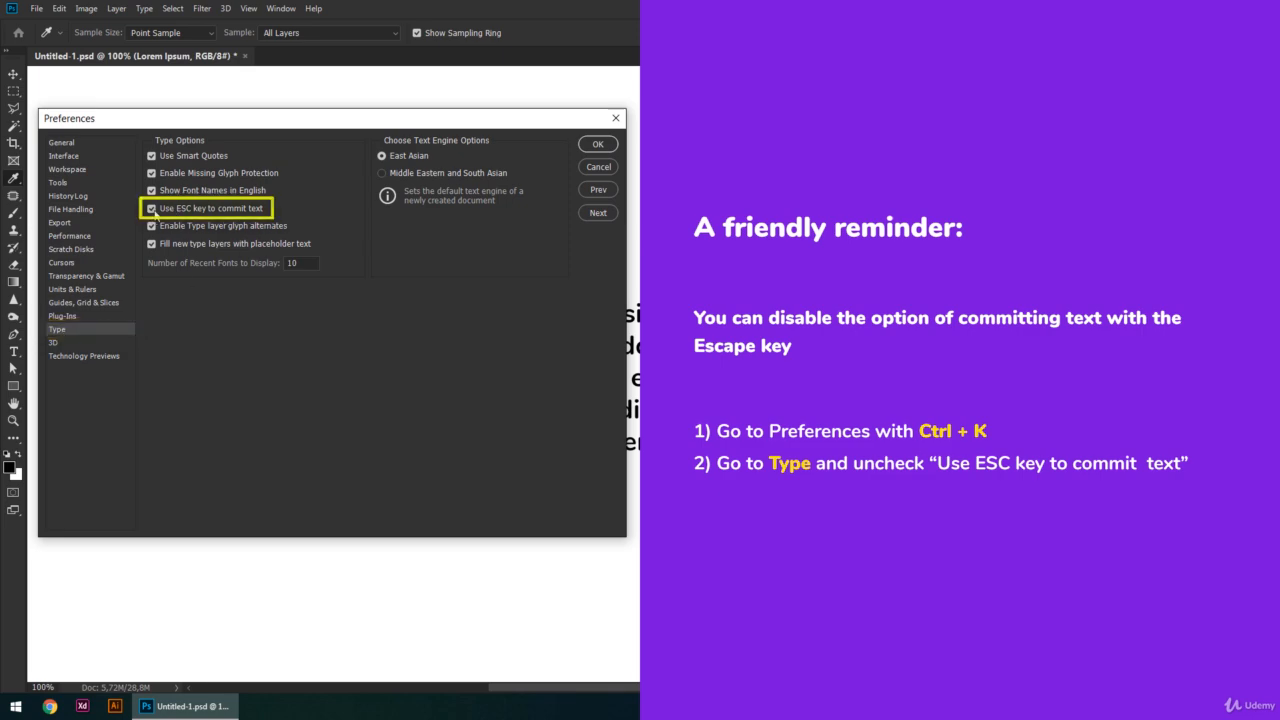
pyautogui.click(152, 209)
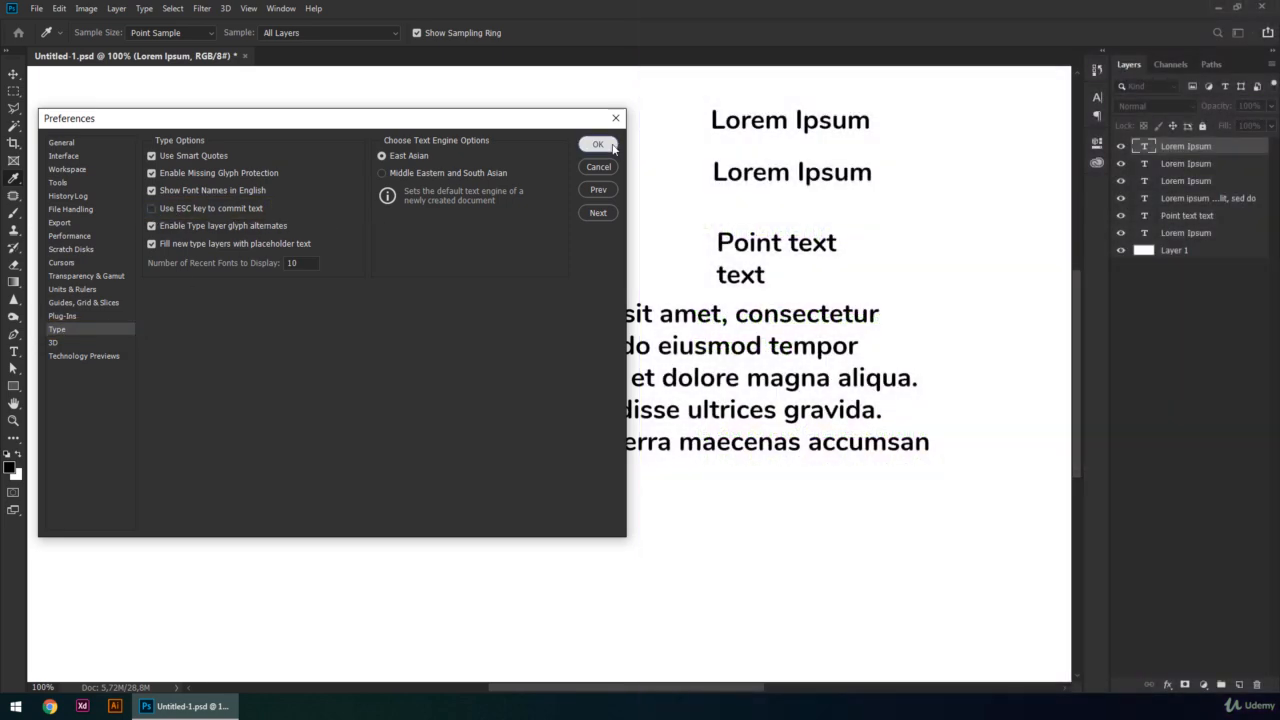
pyautogui.click(598, 144)
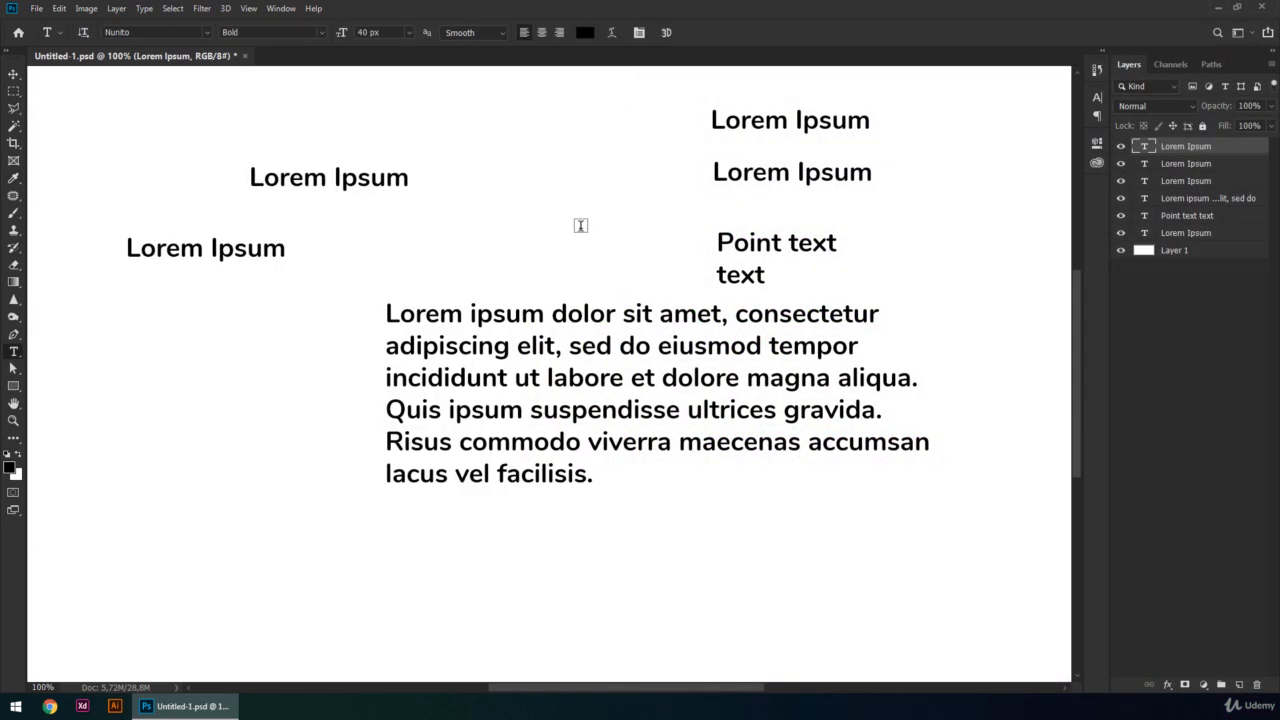
# - Add and commit a placeholder point text above the paragraph, and add another left of it reading "not this enter" after a line break
pyautogui.click(384, 249)
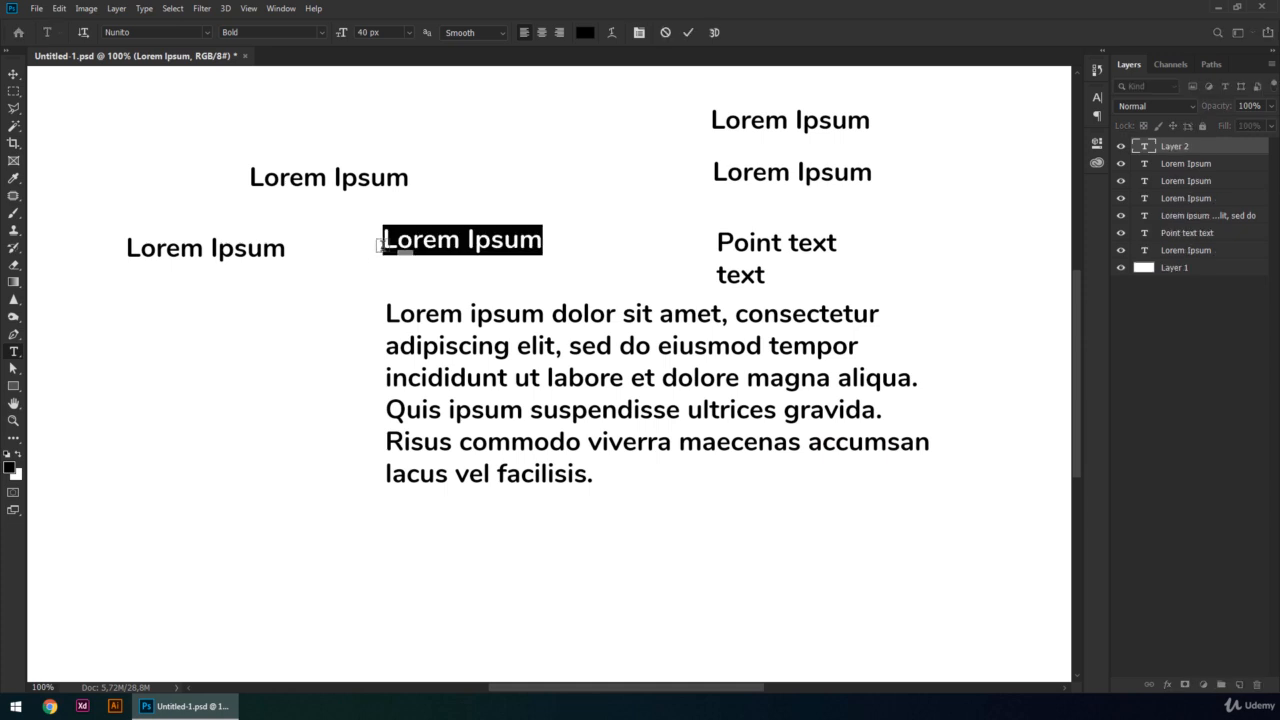
pyautogui.click(690, 37)
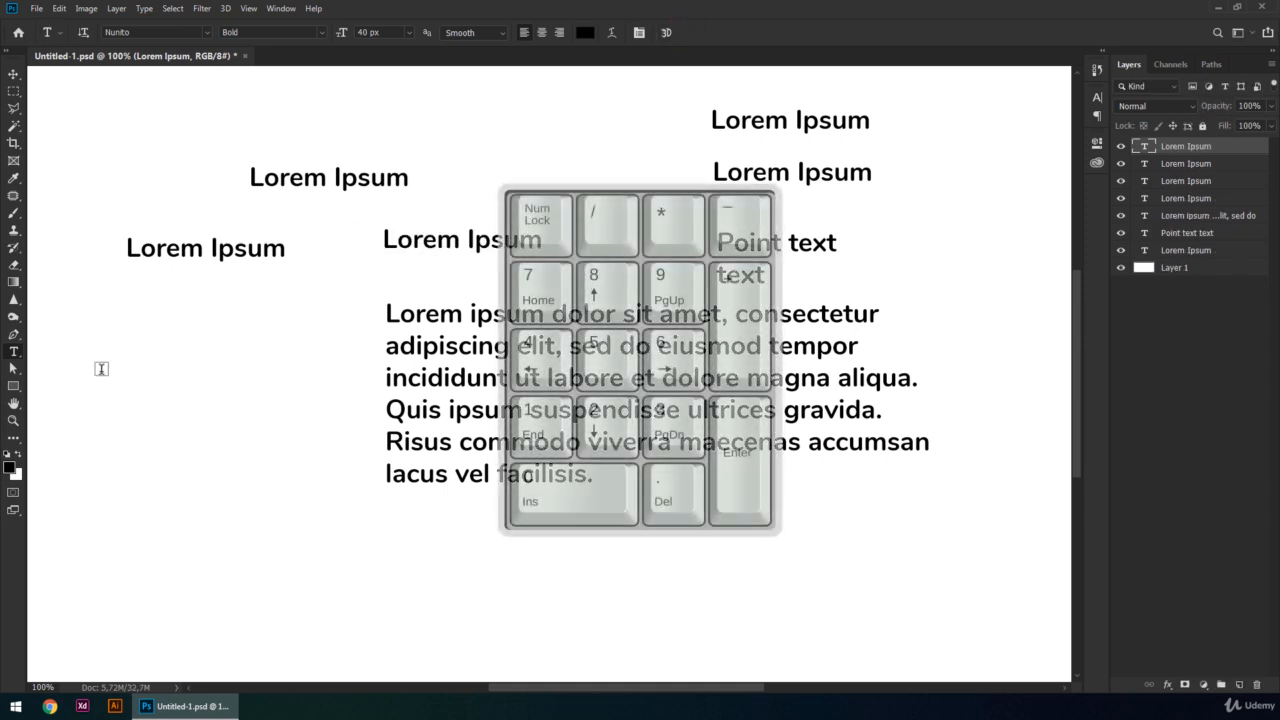
pyautogui.click(100, 368)
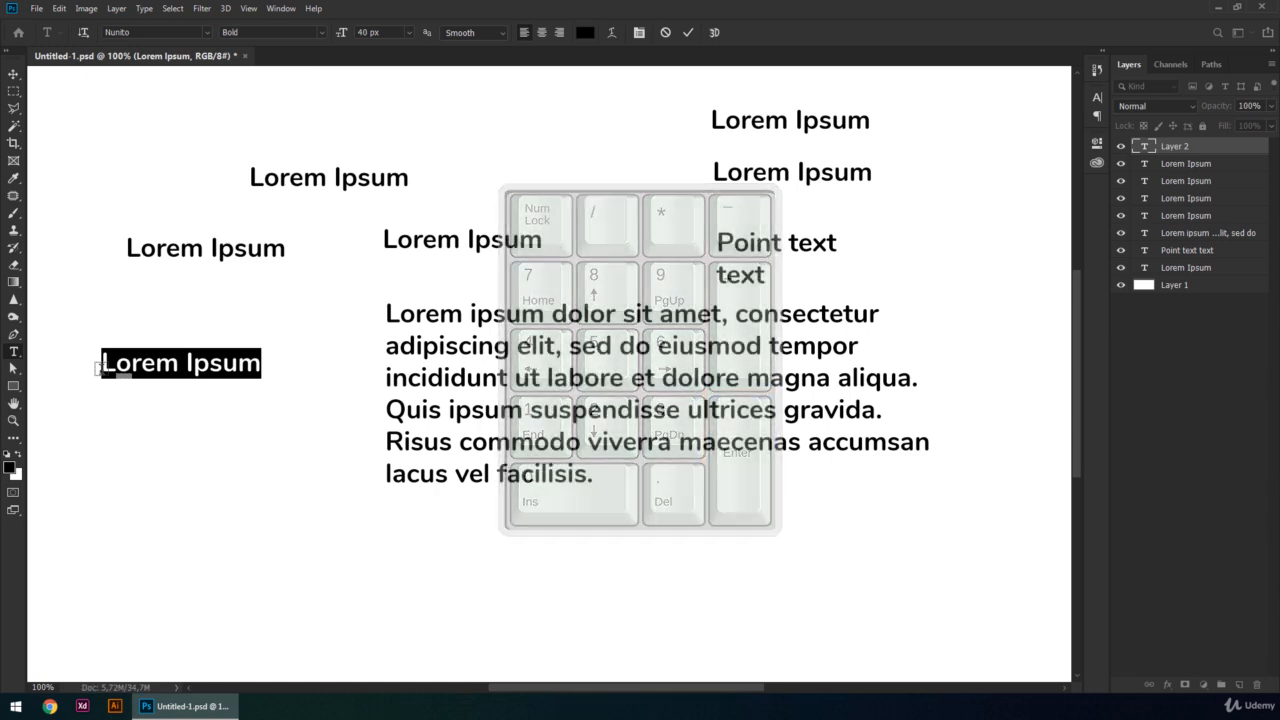
pyautogui.press('Return')
pyautogui.write('not')
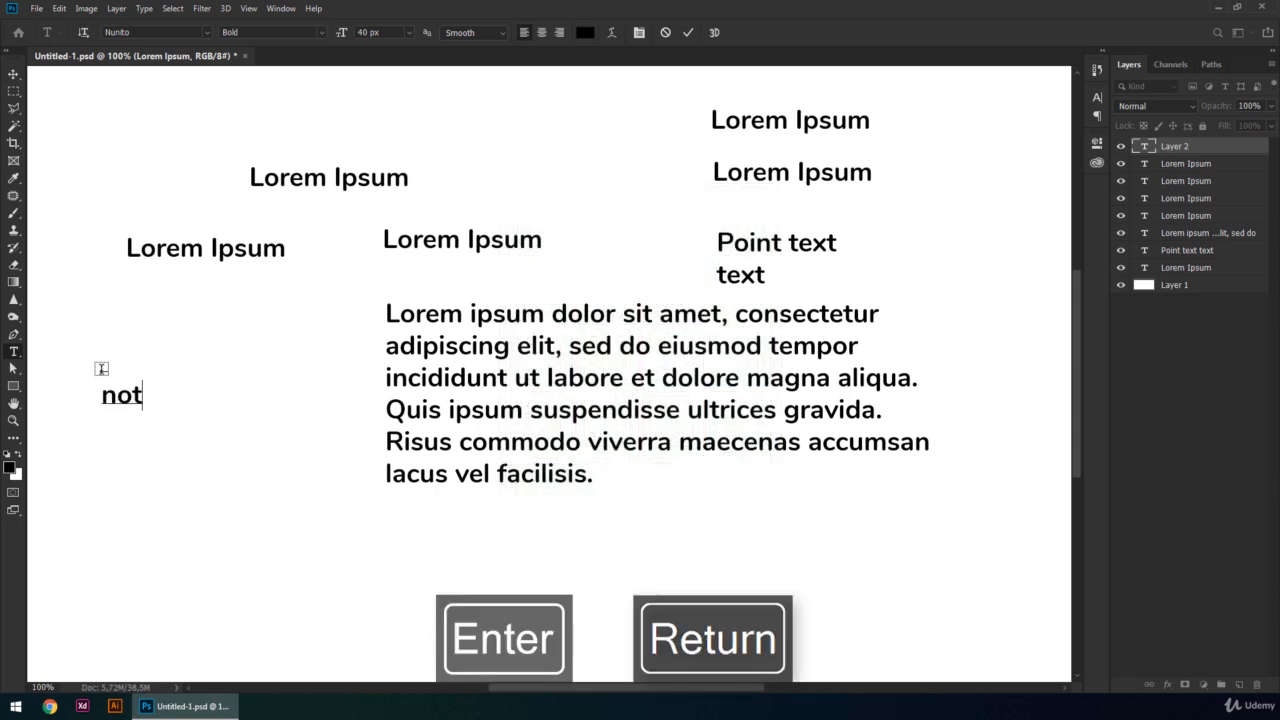
pyautogui.write(' this enter')
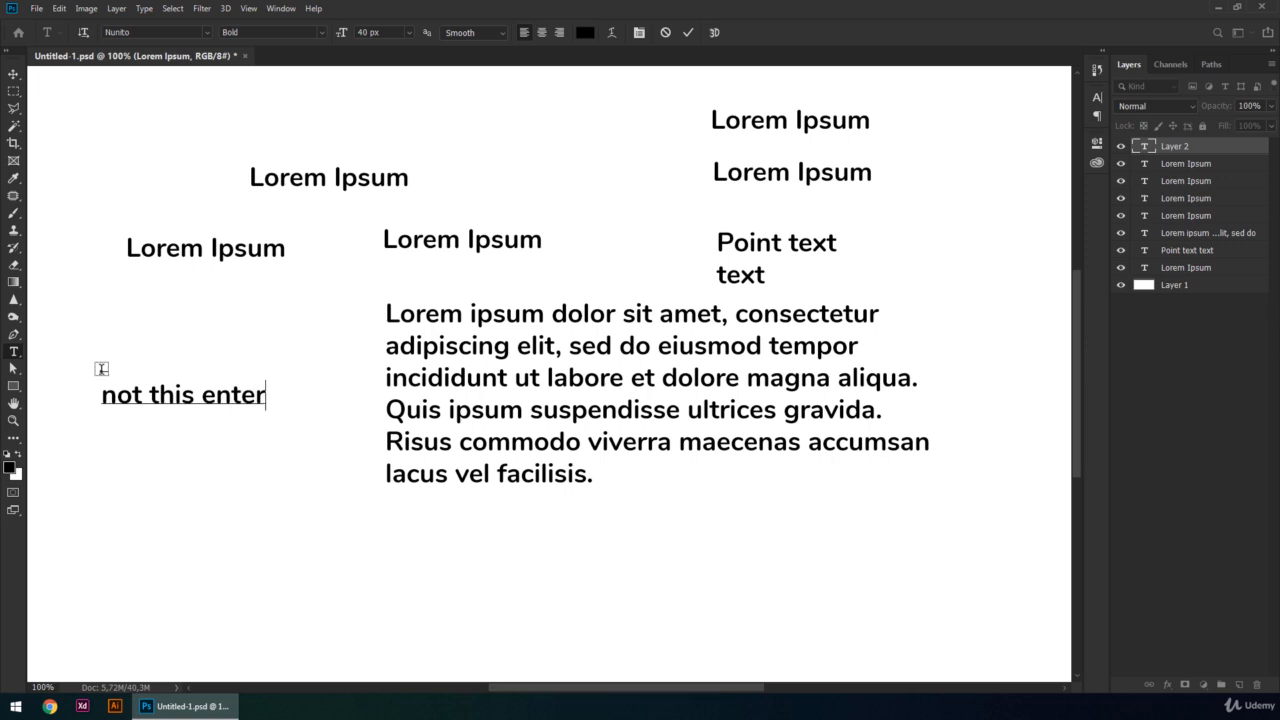
pyautogui.click(345, 288)
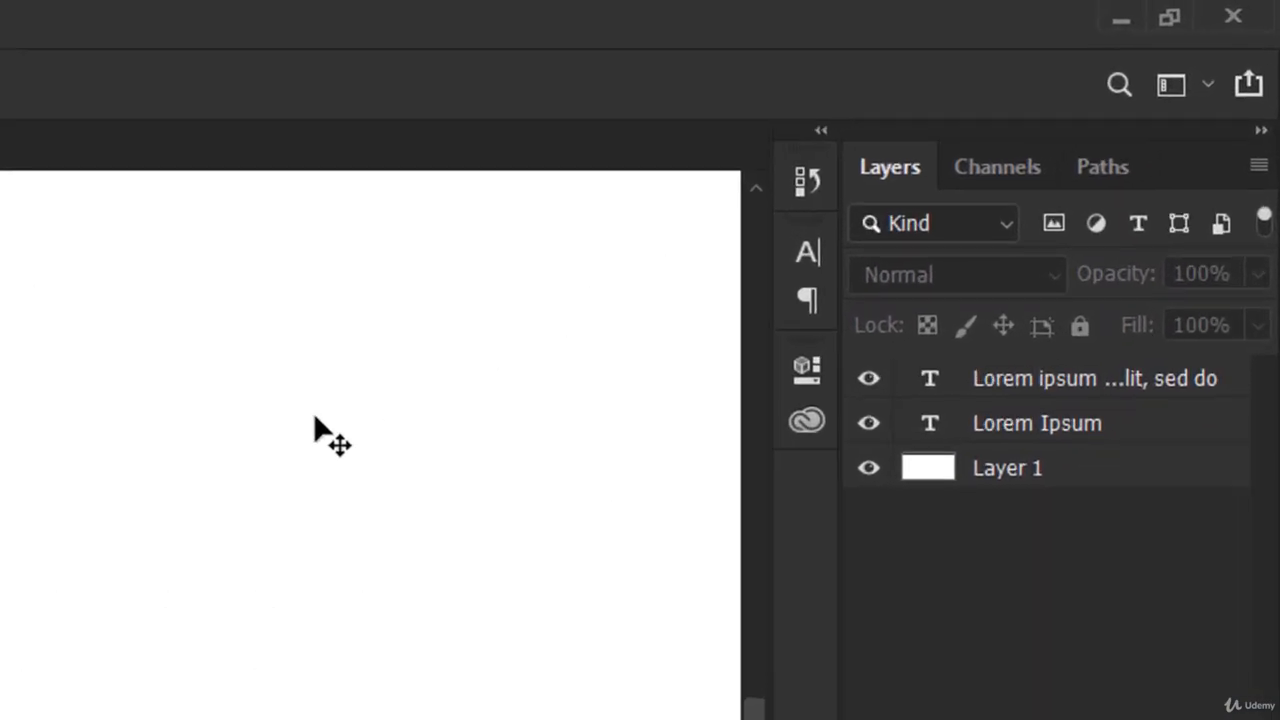
# - Reorder the collapsed panels so Character sits below Paragraph, and open the Character panel
pyautogui.moveTo(821, 251); pyautogui.dragTo(820, 318)
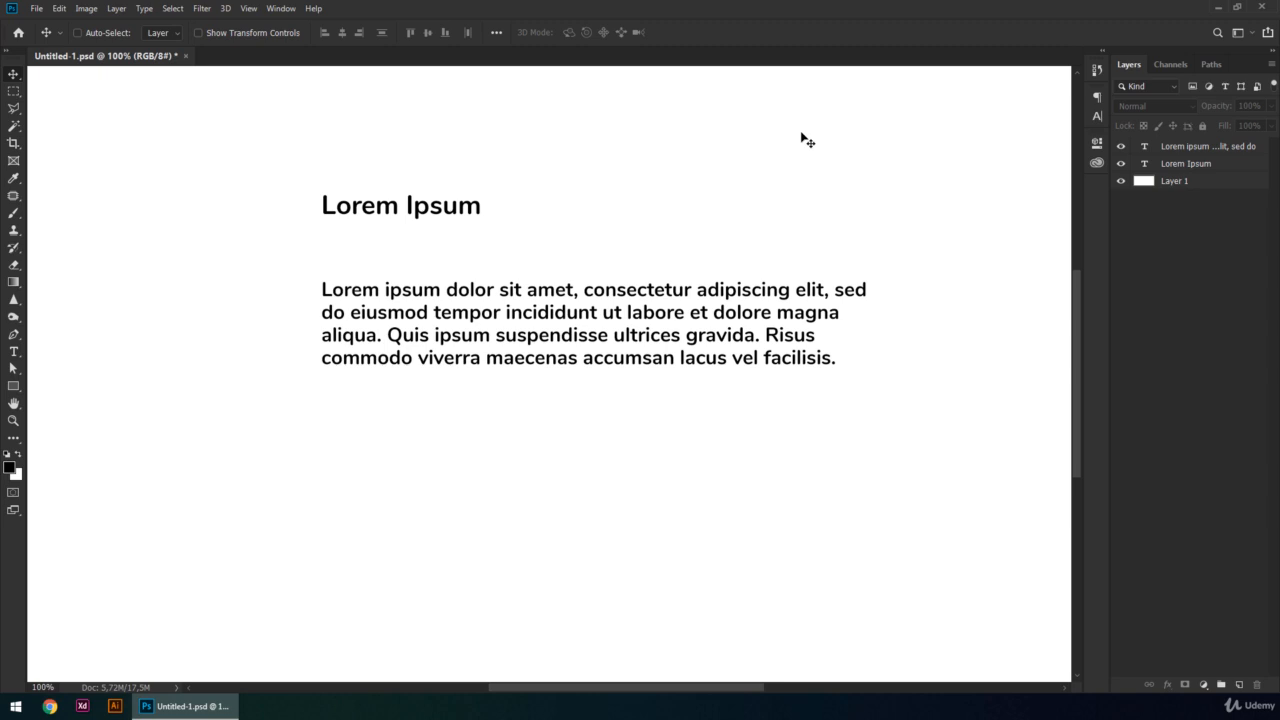
pyautogui.click(281, 8)
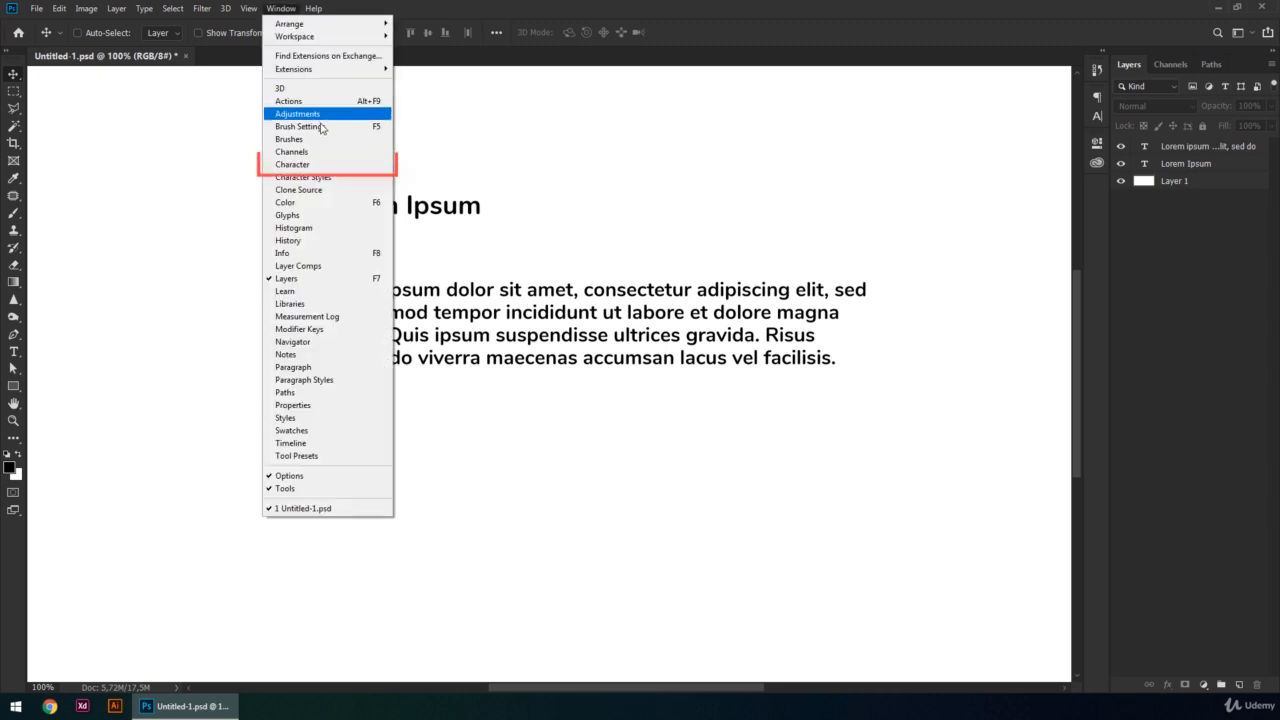
pyautogui.click(323, 166)
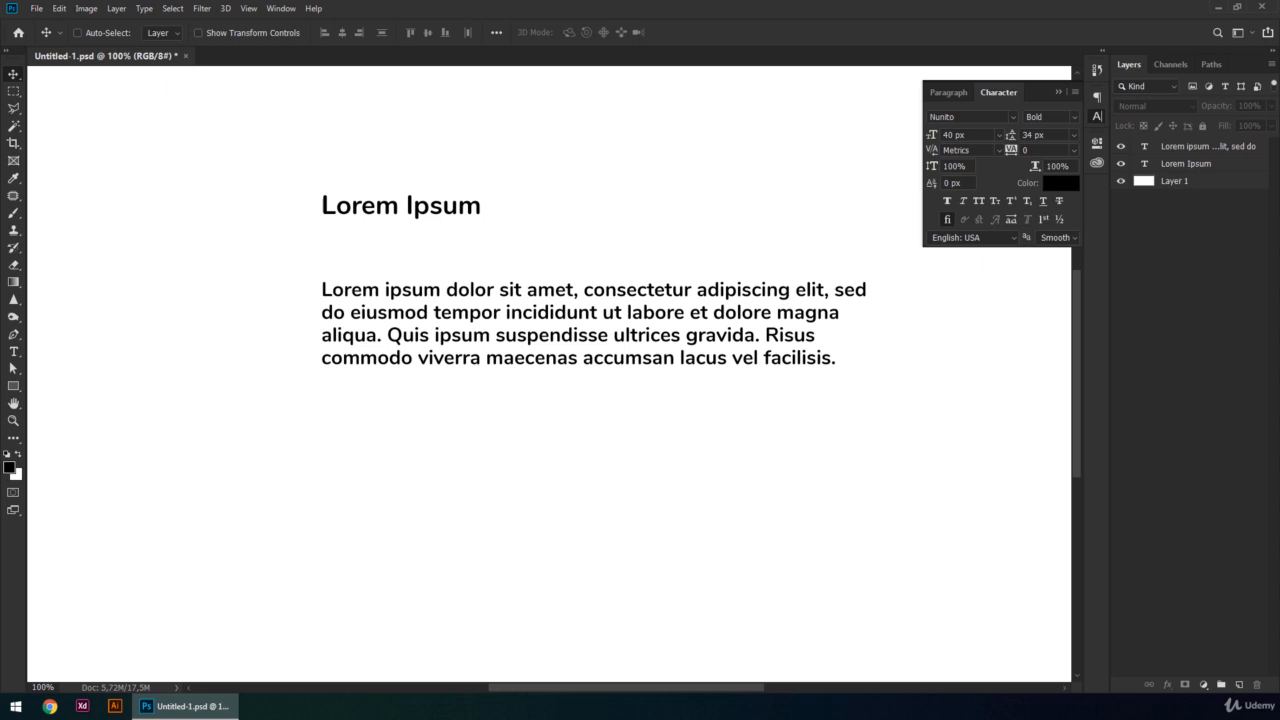
# - Change the font of the "Lorem Ipsum" heading layer to Arimo
pyautogui.click(1197, 166)
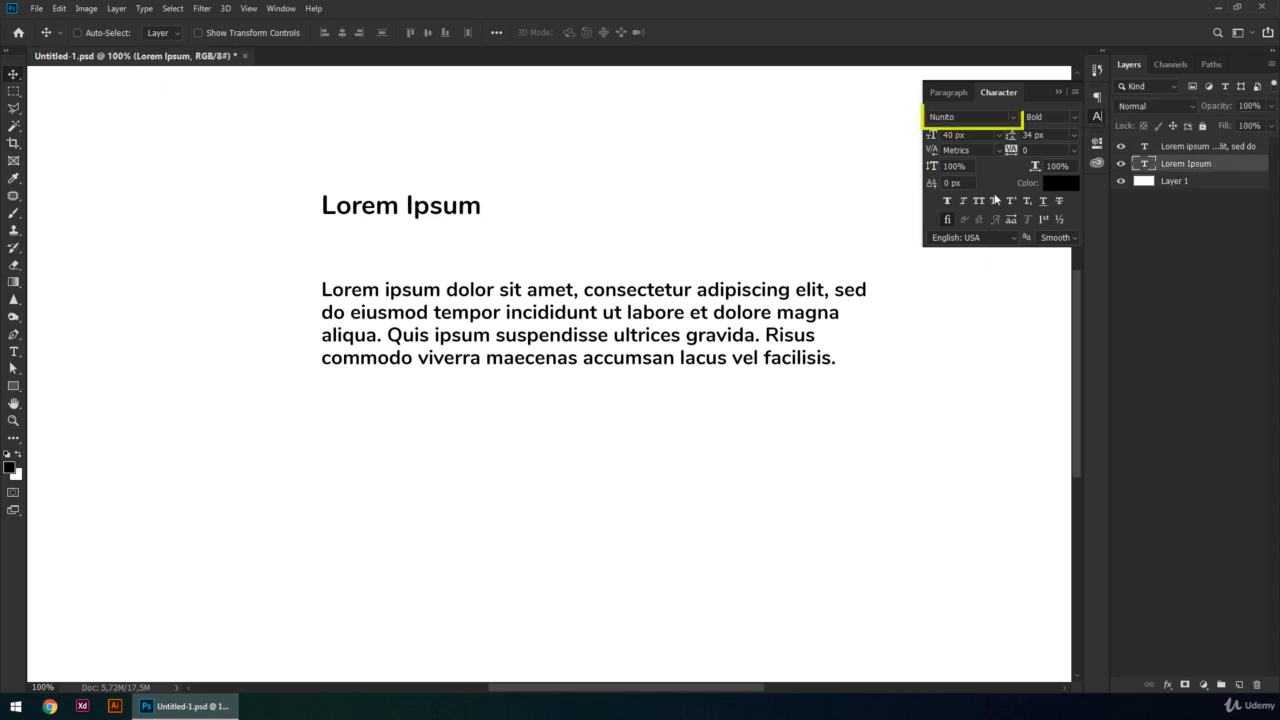
pyautogui.click(1013, 117)
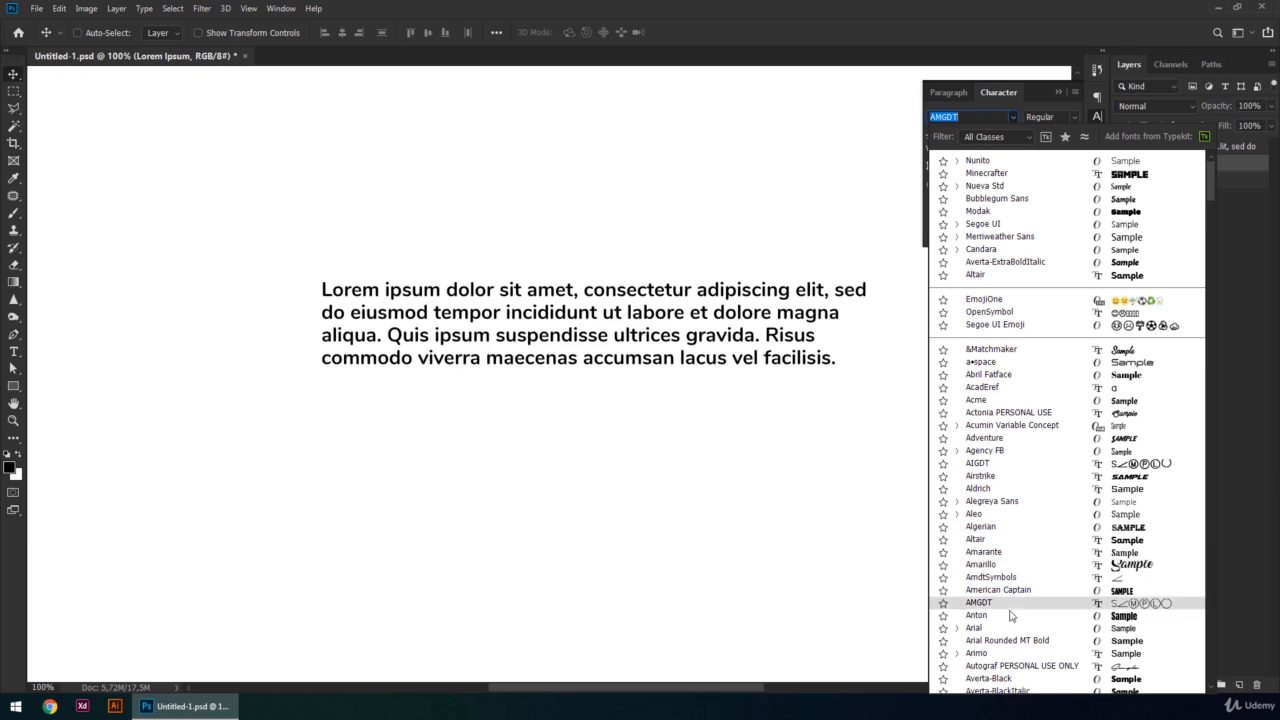
pyautogui.click(1004, 653)
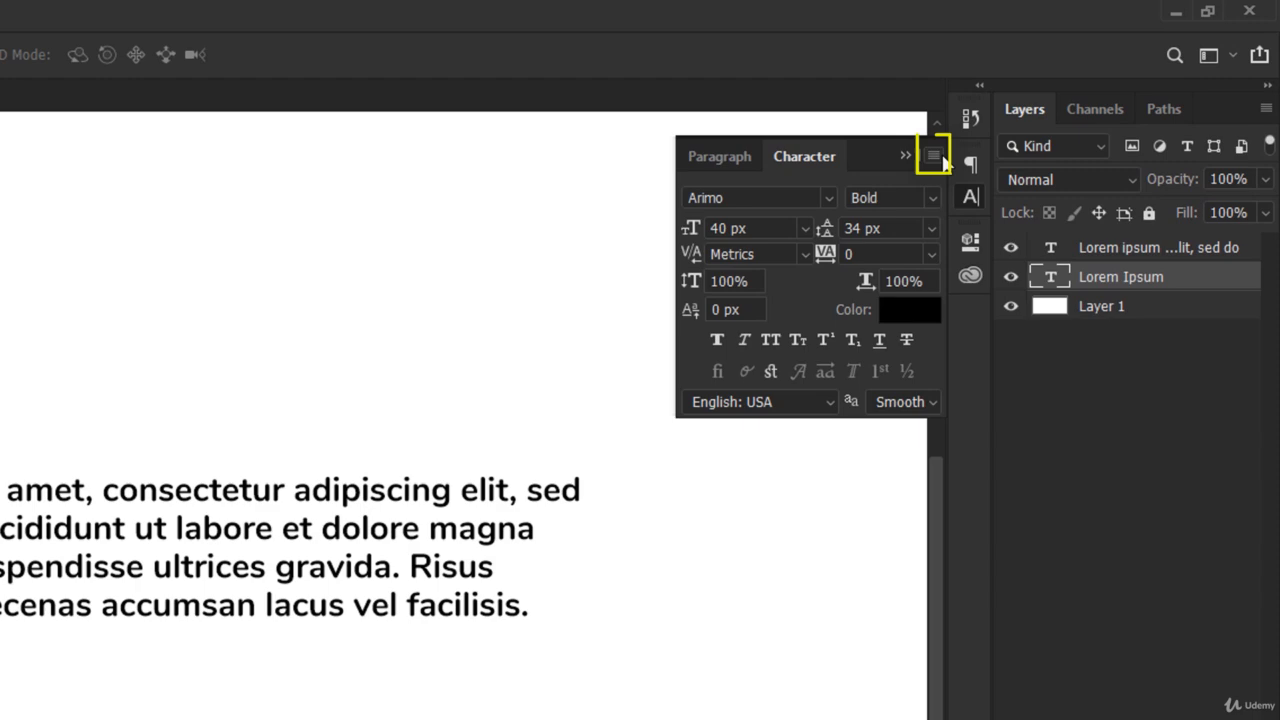
# - Reset the heading's character settings to defaults and set its font size to 30 px
pyautogui.click(934, 157)
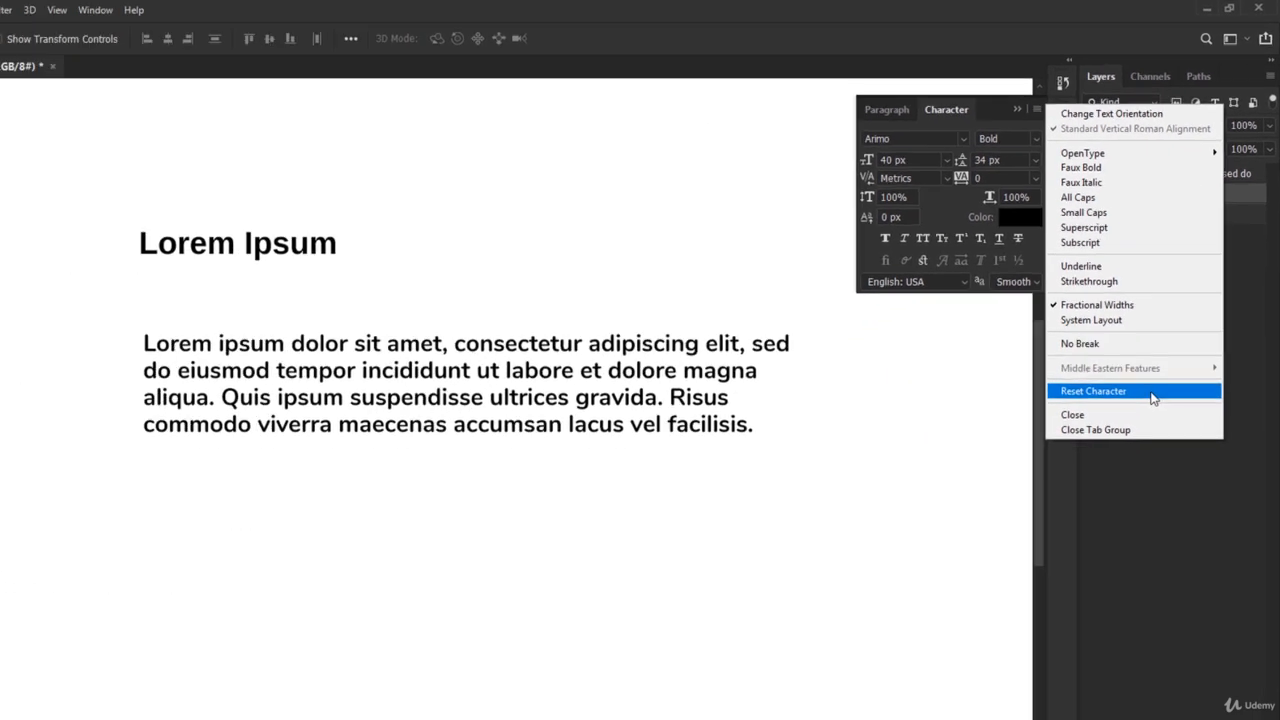
pyautogui.click(1153, 393)
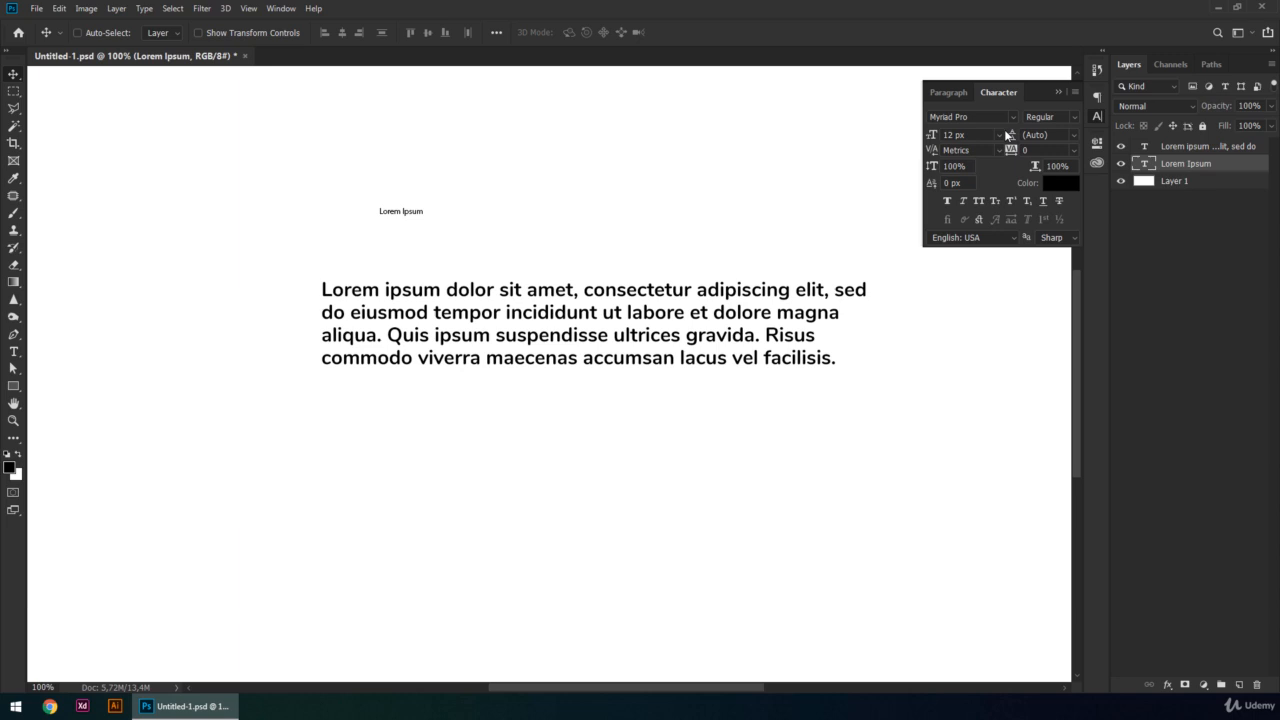
pyautogui.click(999, 135)
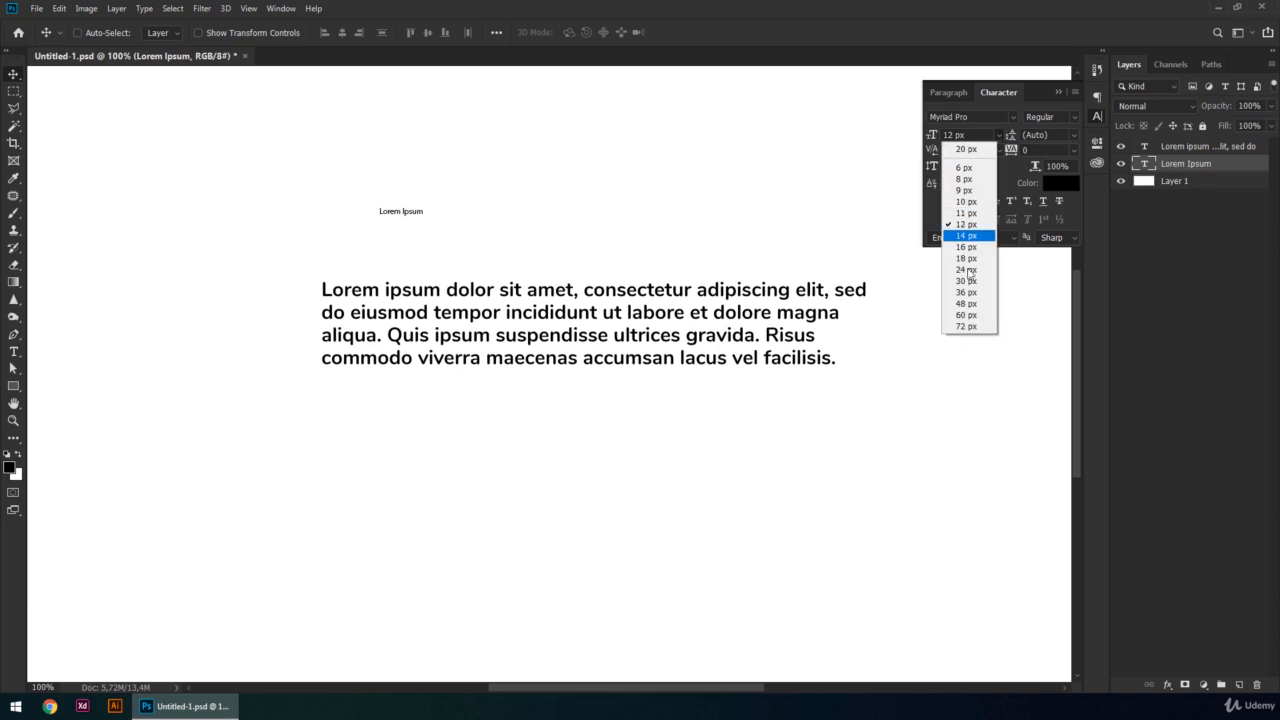
pyautogui.click(966, 277)
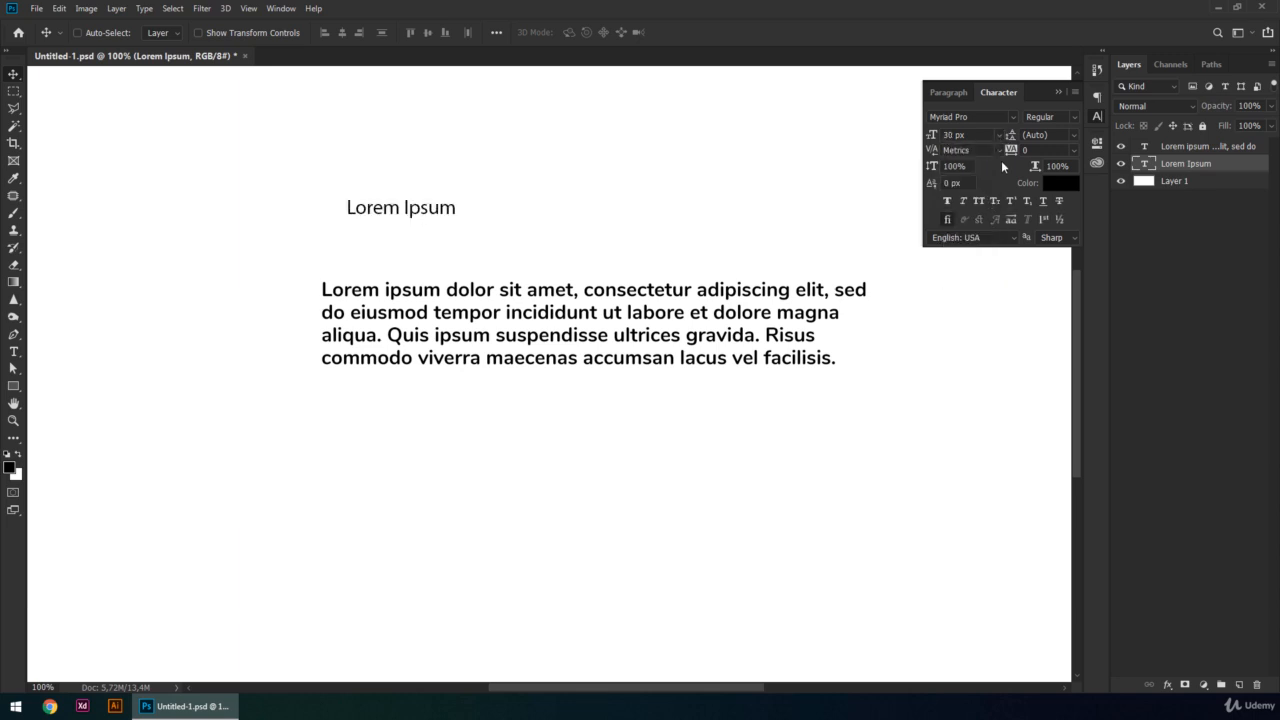
# - Check which font styles are available for the heading's Myriad Pro font
pyautogui.click(1075, 119)
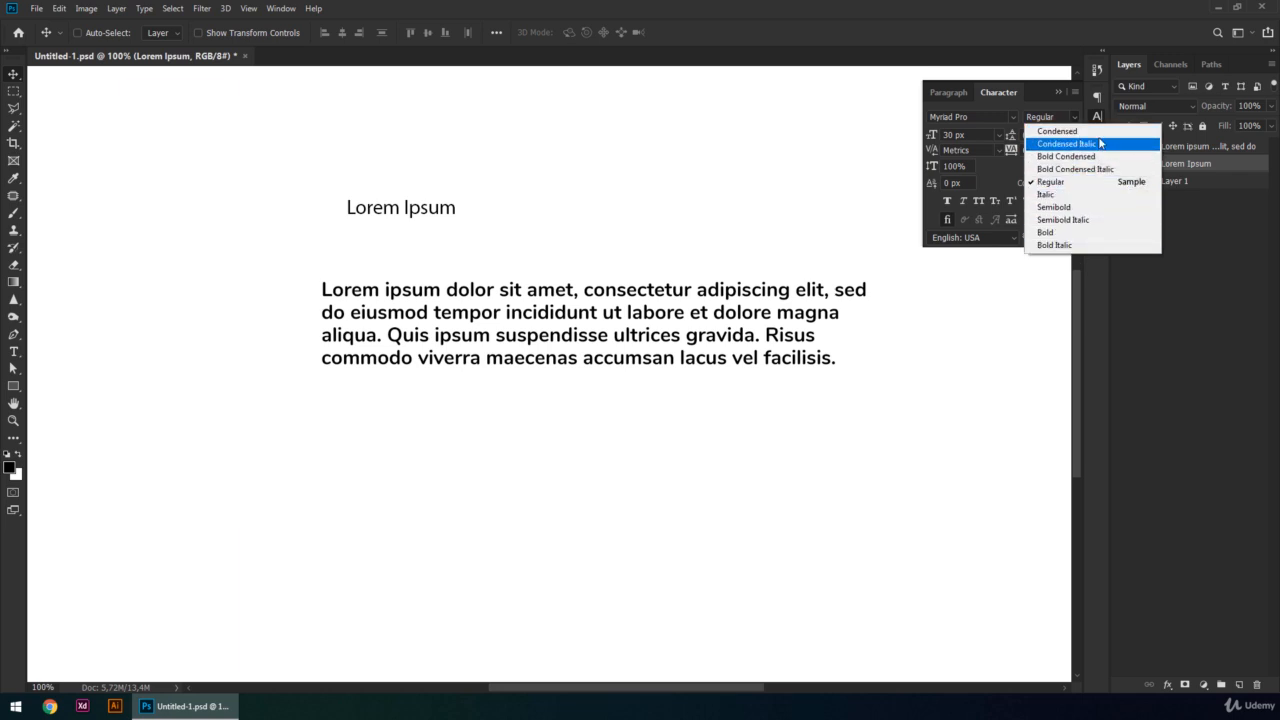
pyautogui.click(1022, 107)
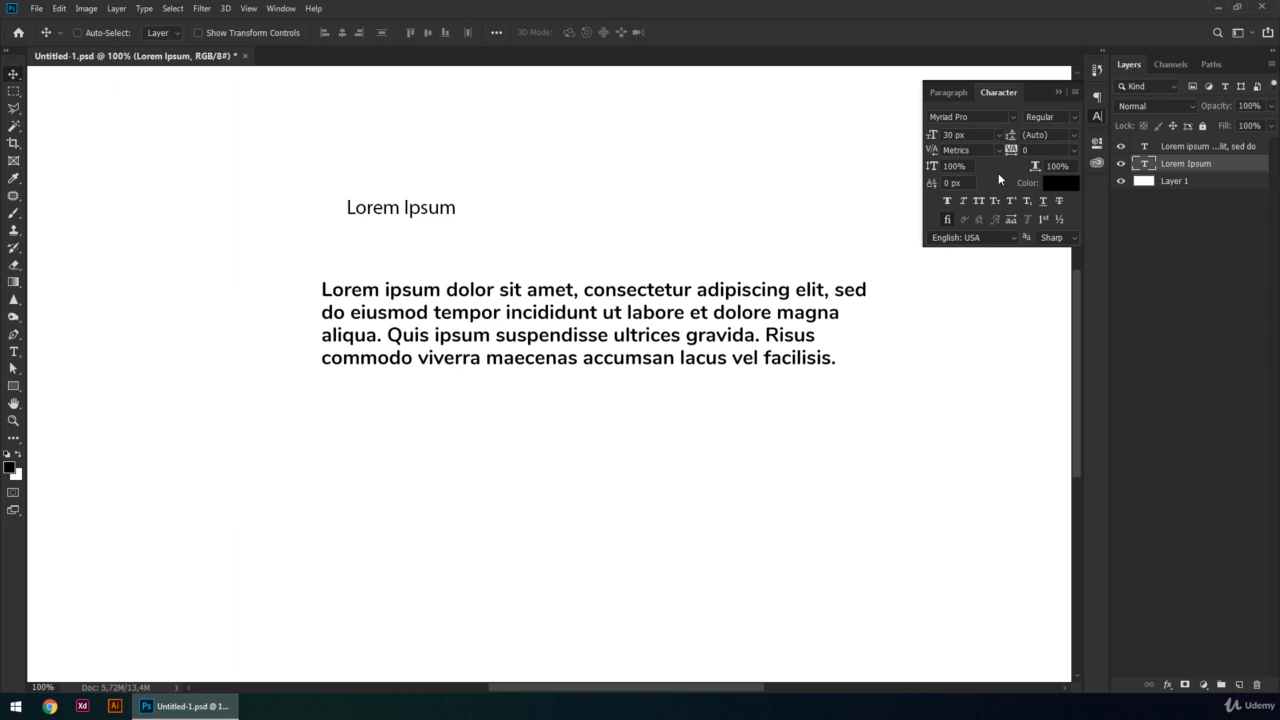
pyautogui.click(1074, 117)
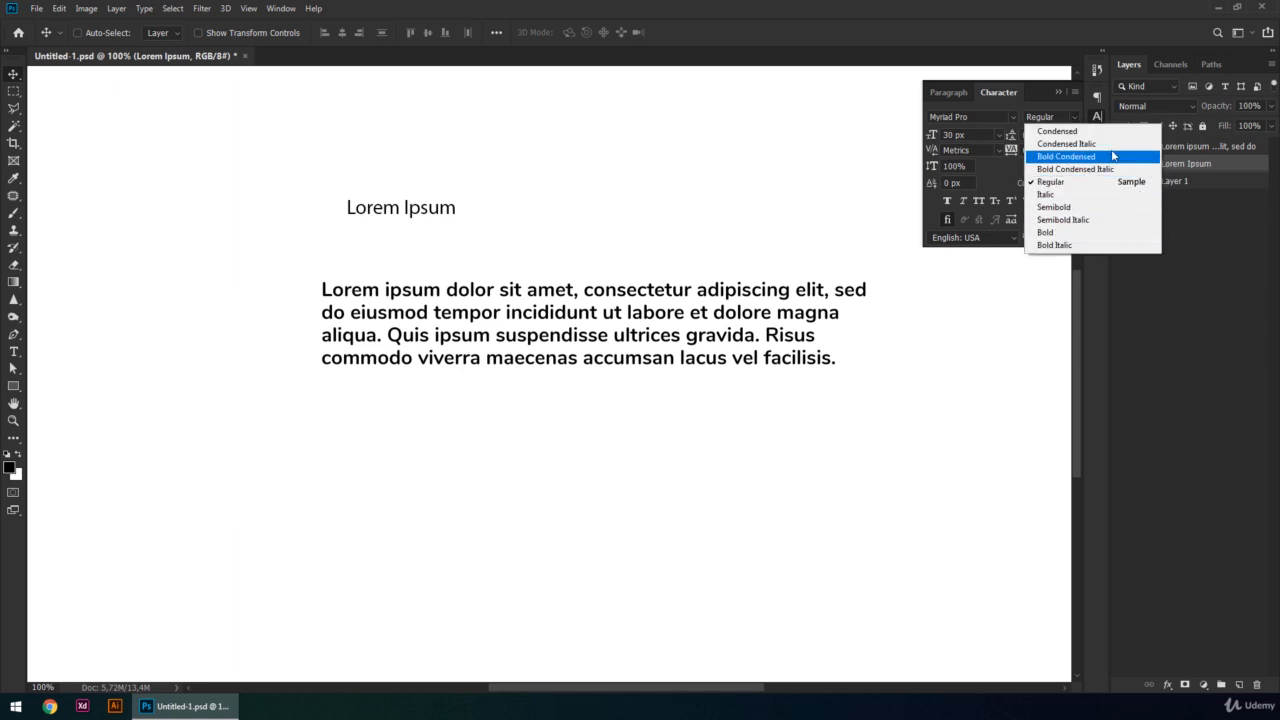
pyautogui.click(1013, 108)
# - Set the heading's font to Marko One and check which styles this font offers
pyautogui.click(1013, 116)
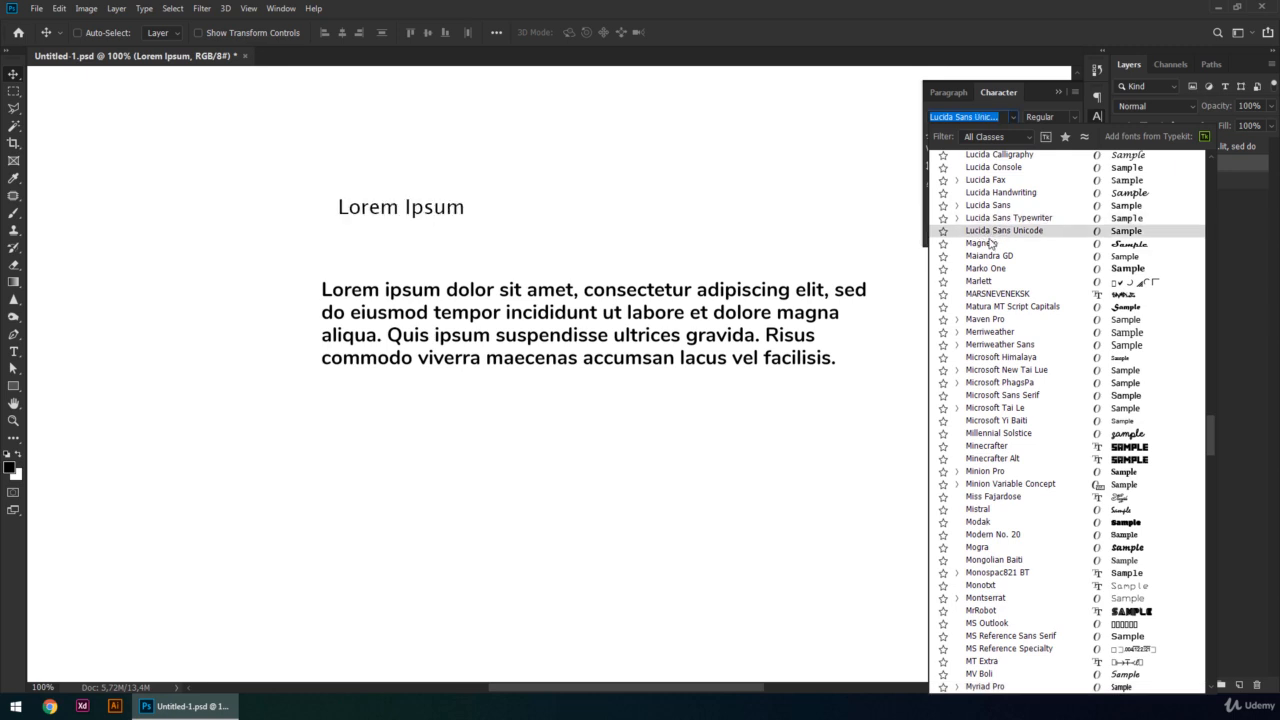
pyautogui.click(986, 268)
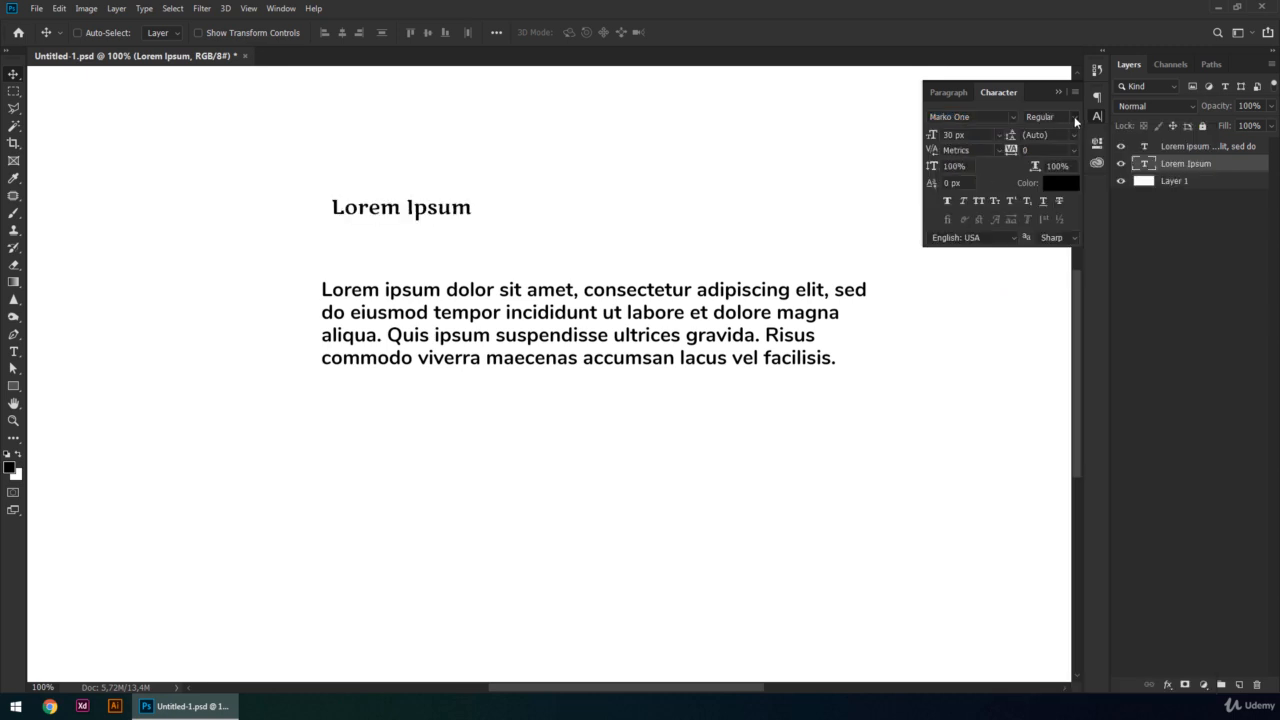
pyautogui.click(1075, 118)
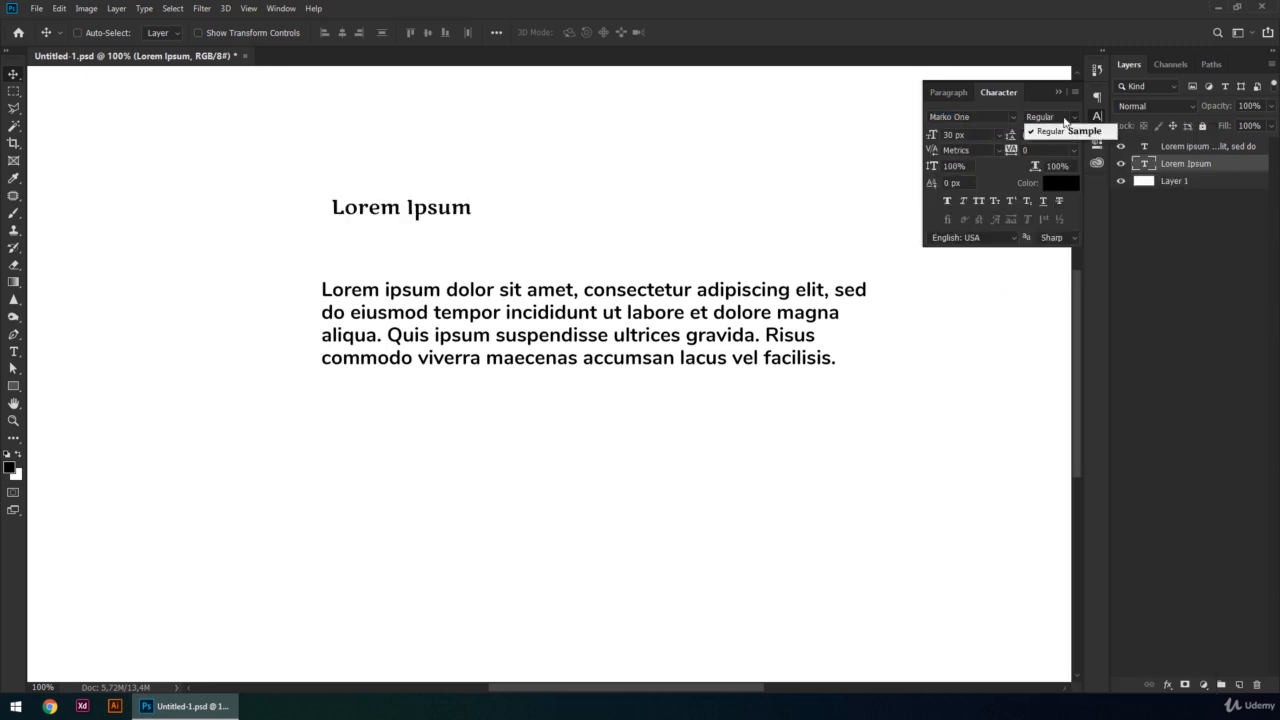
pyautogui.click(1012, 105)
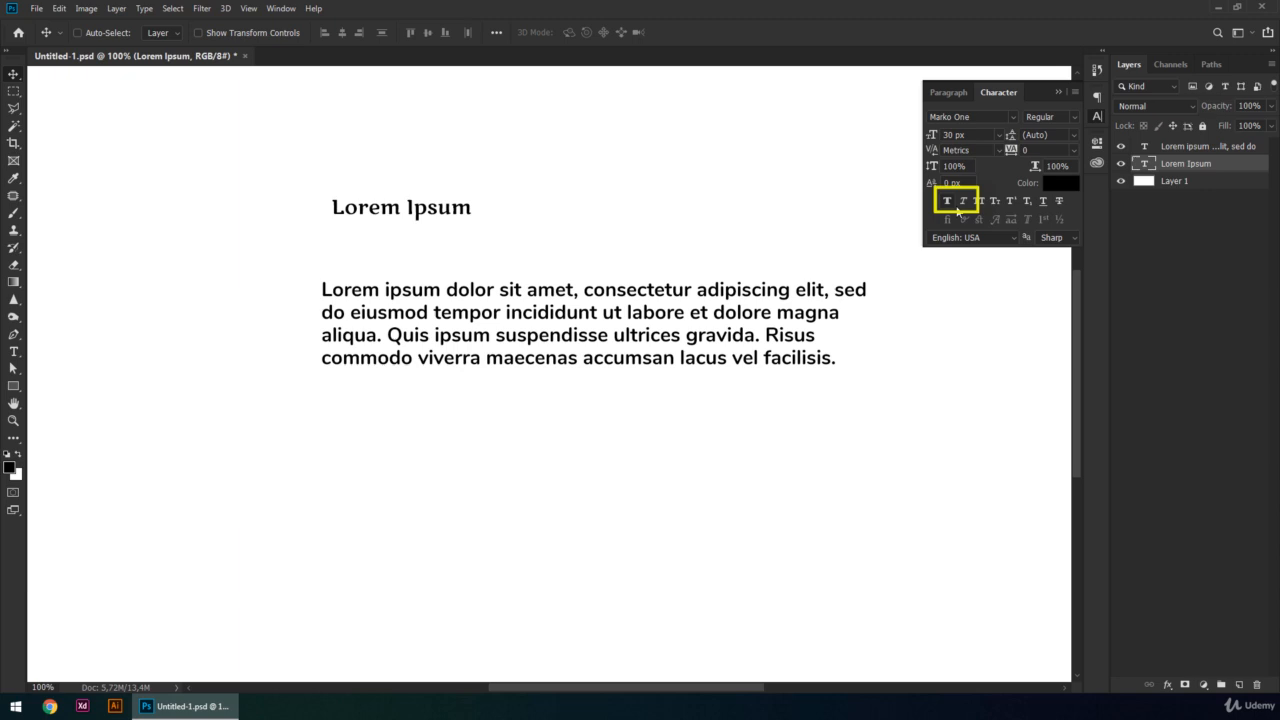
# - Try Faux Bold and Faux Italic on the heading, switching each one on and off
pyautogui.click(947, 202)
pyautogui.click(947, 202)
pyautogui.click(947, 202)
pyautogui.click(947, 202)
pyautogui.click(947, 202)
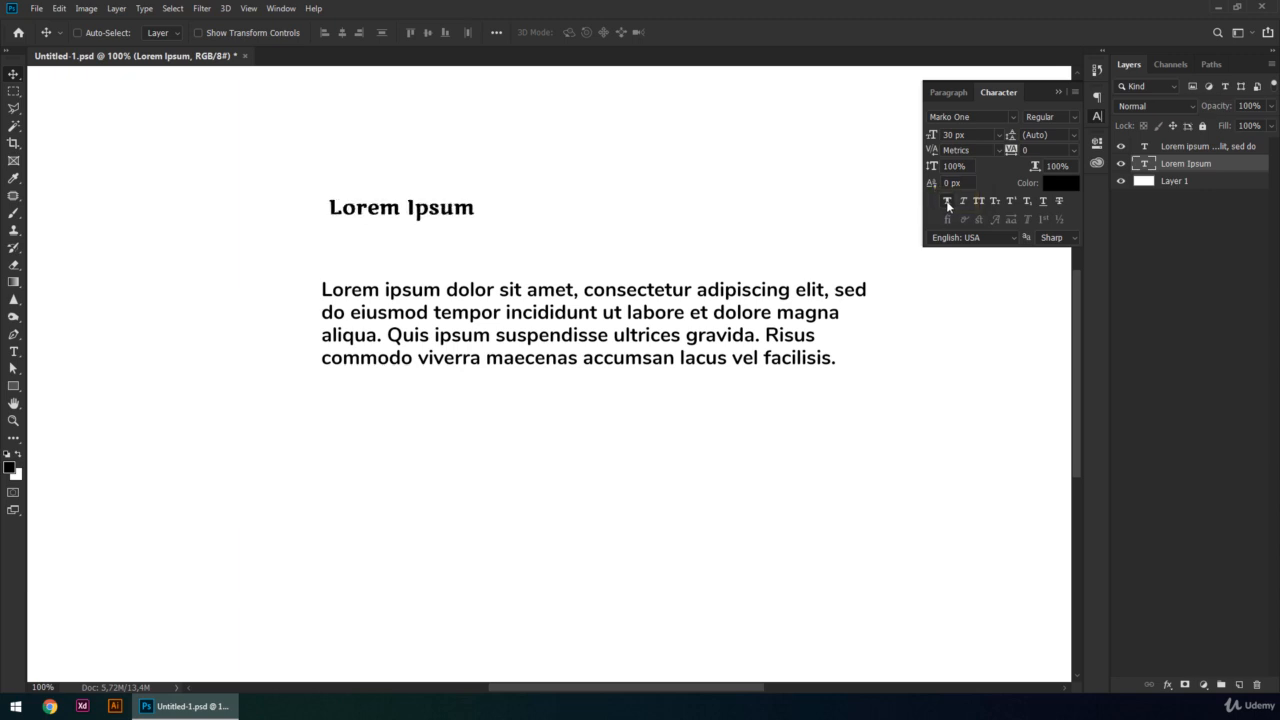
pyautogui.click(947, 202)
pyautogui.click(968, 202)
pyautogui.click(967, 202)
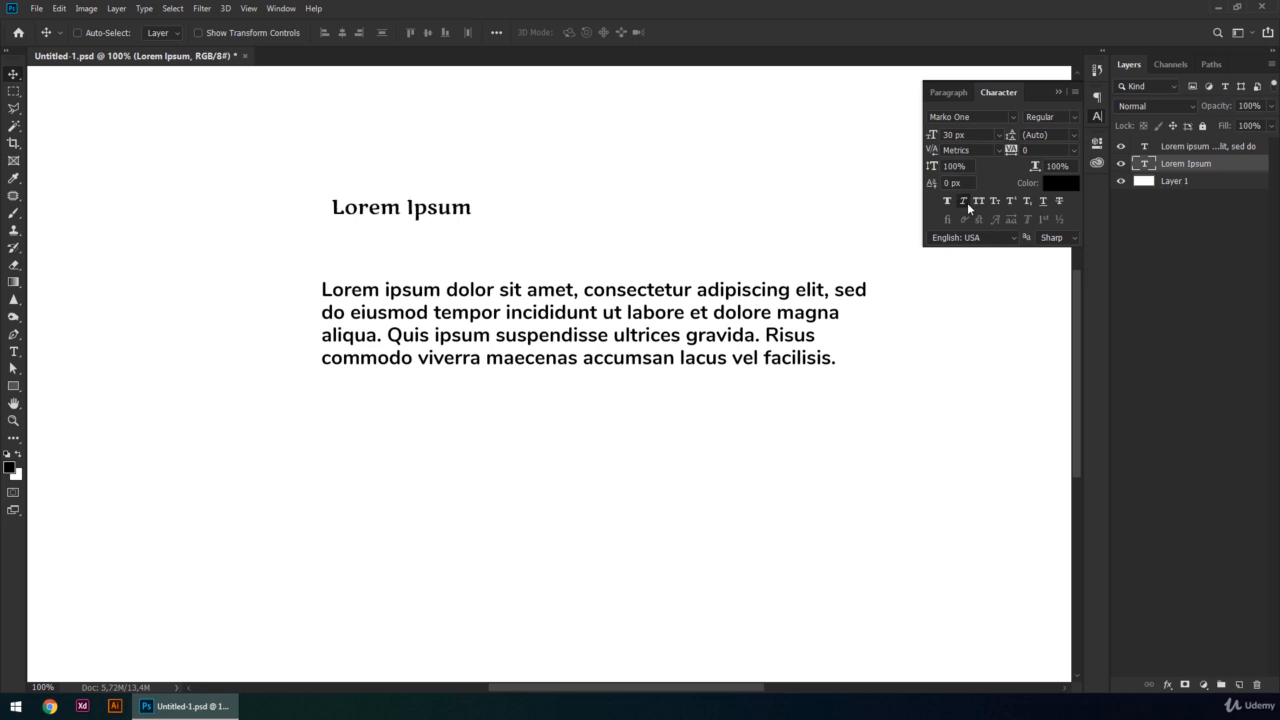
pyautogui.click(967, 202)
pyautogui.click(967, 202)
pyautogui.click(967, 202)
pyautogui.click(967, 202)
pyautogui.click(967, 202)
pyautogui.click(967, 202)
# - Set the Type unit to Pixels in the Units & Rulers preferences and apply it
pyautogui.hotkey('ctrl', 'a')
pyautogui.click(772, 187)
pyautogui.hotkey('ctrl', 'k')
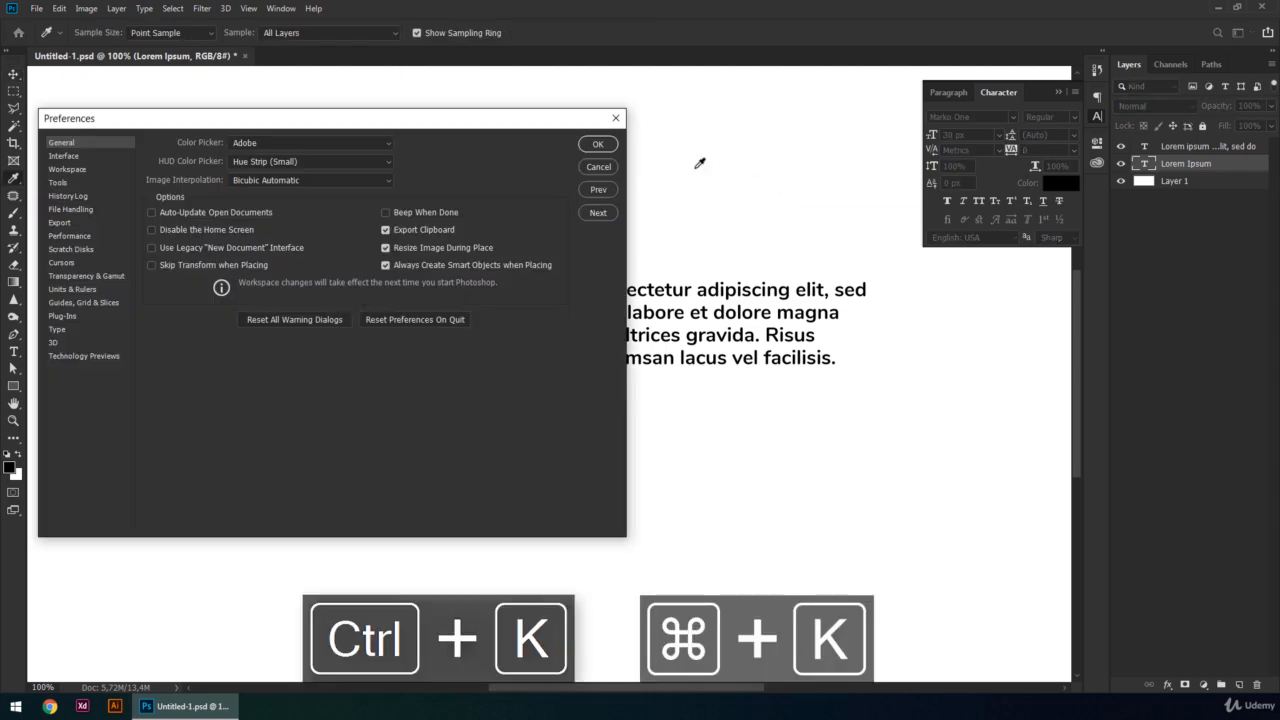
pyautogui.moveTo(495, 122); pyautogui.dragTo(763, 129)
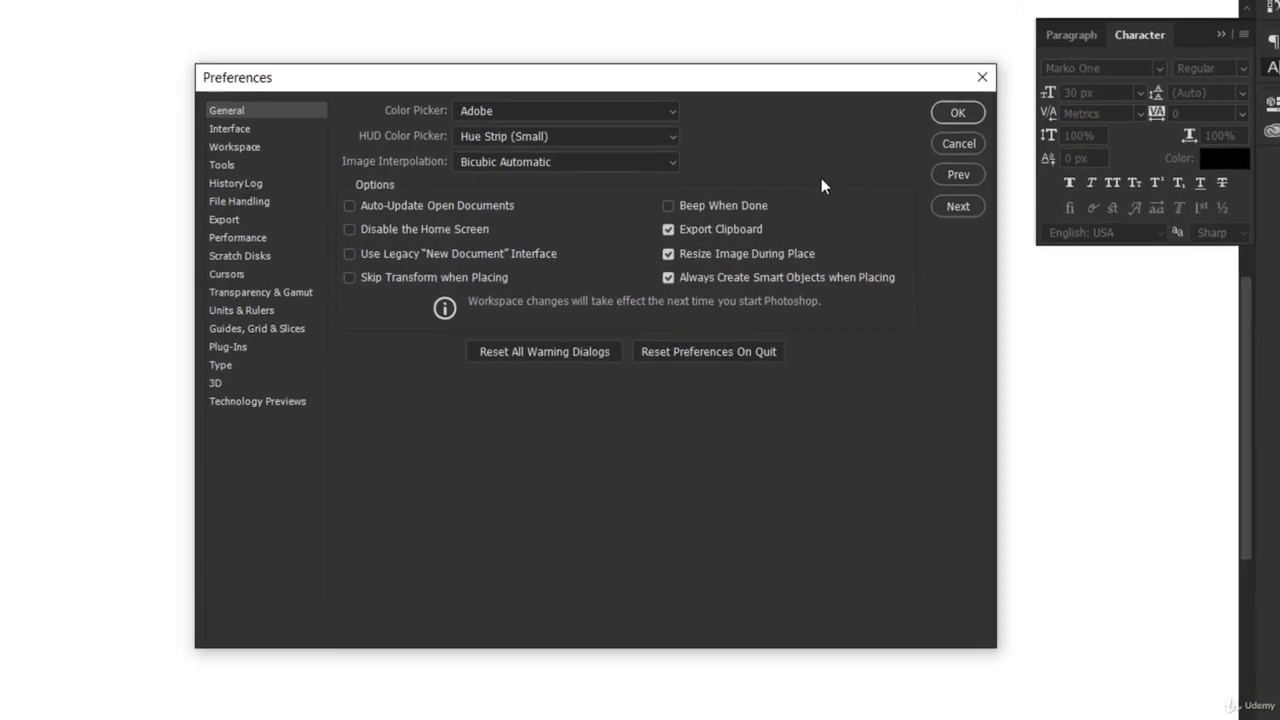
pyautogui.click(257, 313)
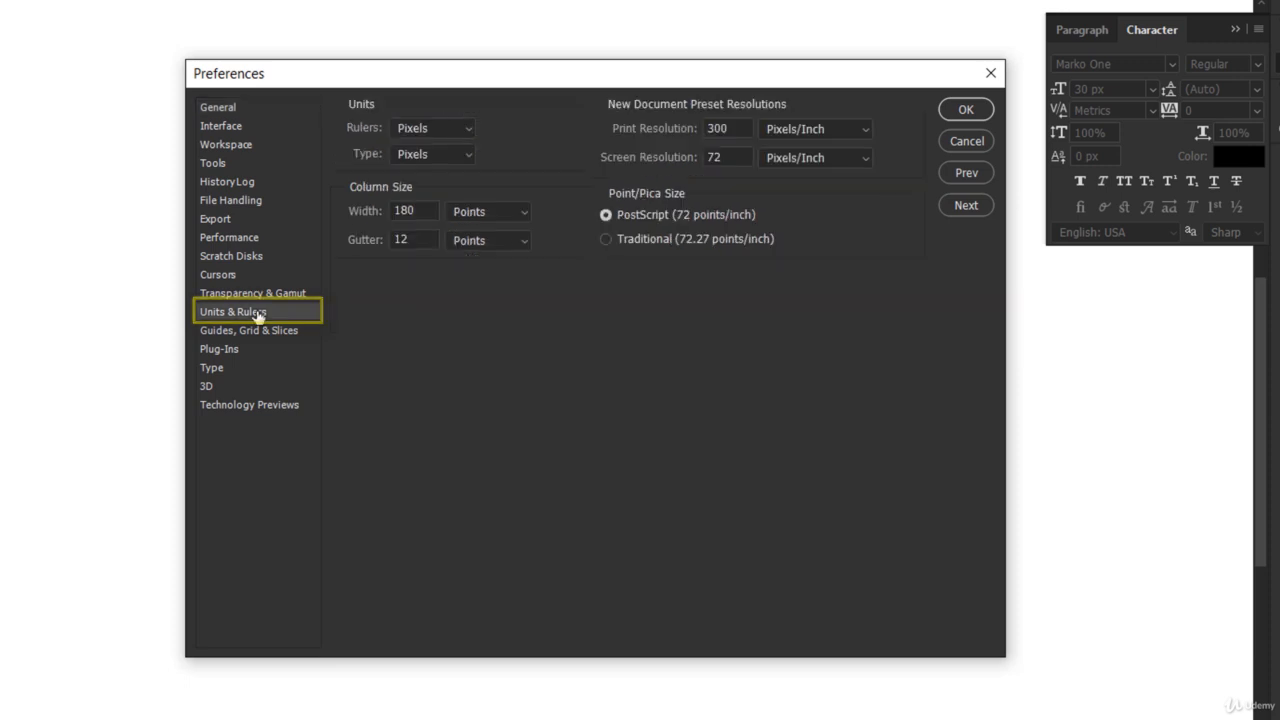
pyautogui.click(466, 158)
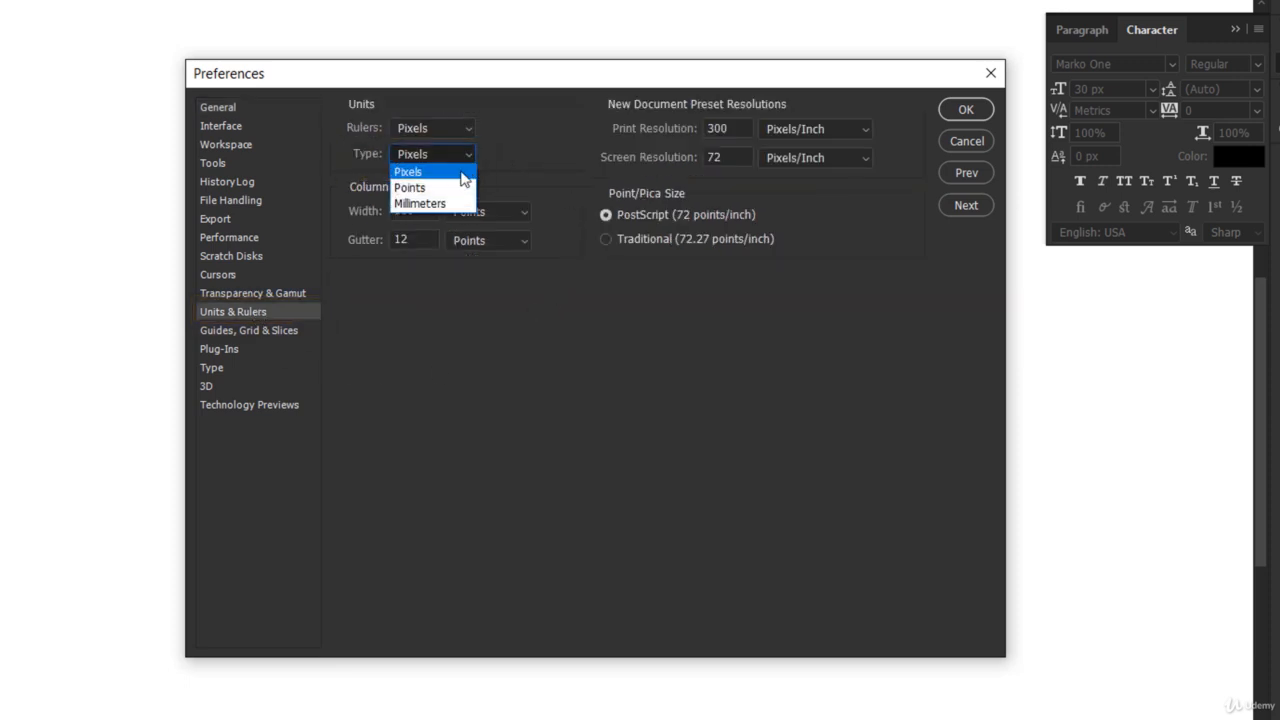
pyautogui.click(463, 174)
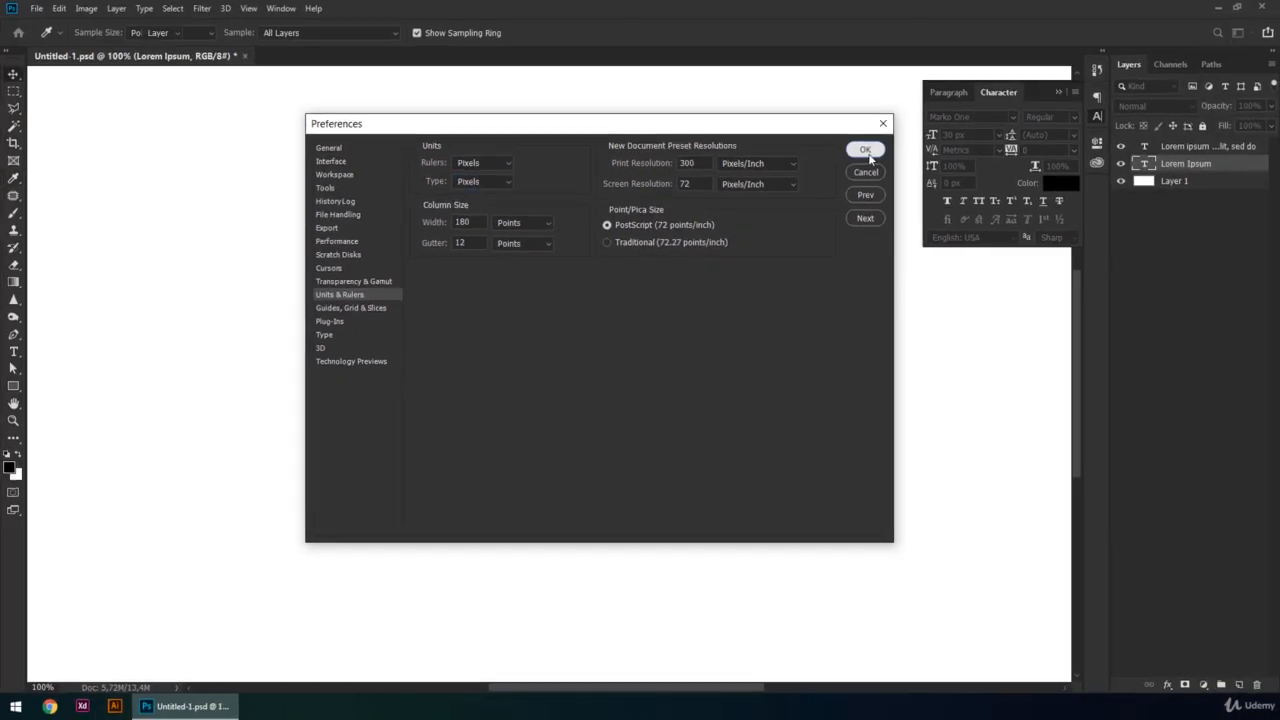
pyautogui.click(966, 109)
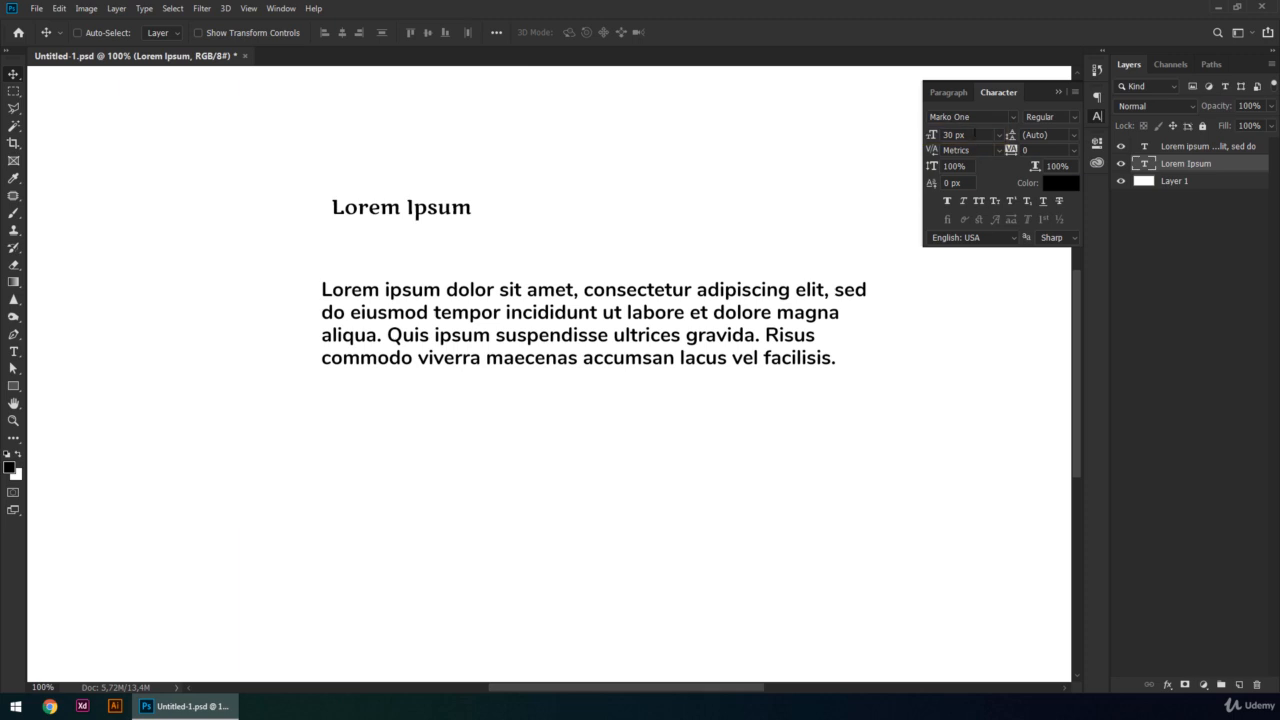
# - Raise the heading's font size in small and large increments to 75 px, and set it to 50 px
pyautogui.click(976, 134)
pyautogui.press('Up')
pyautogui.press('Up')
pyautogui.press('Up')
pyautogui.press('Up')
pyautogui.press('Up')
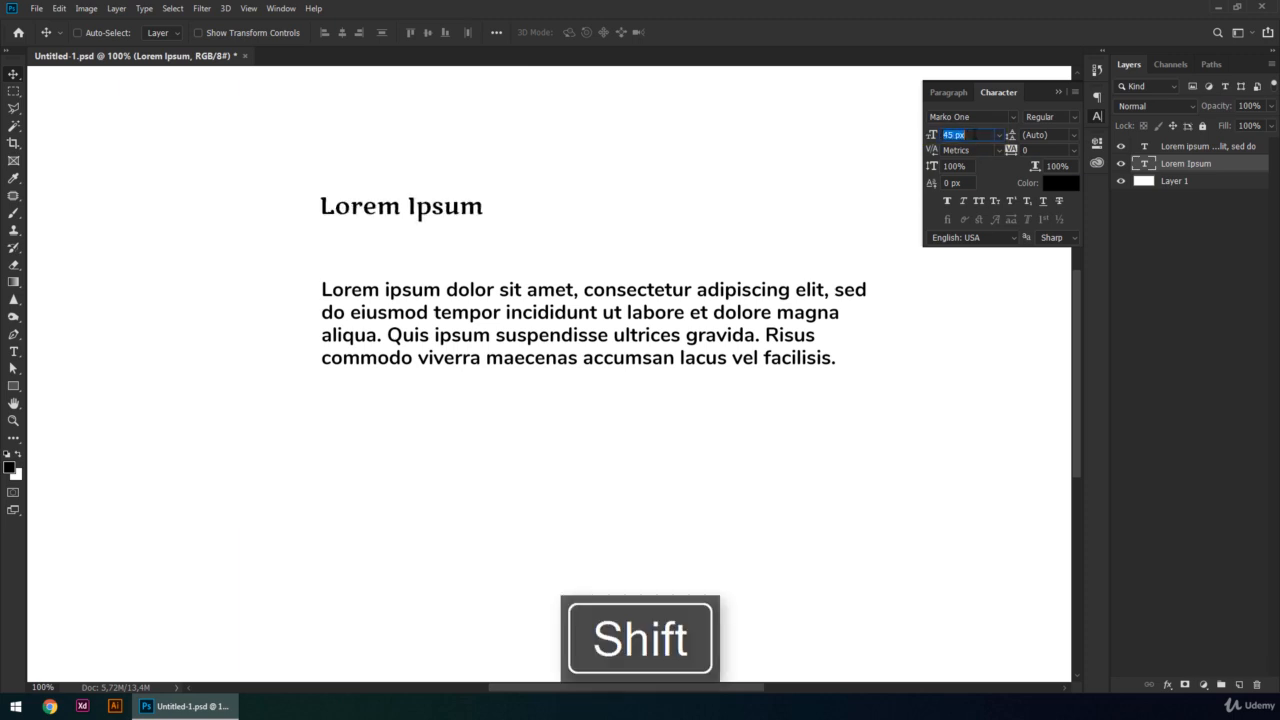
pyautogui.hotkey('shift', 'Up')
pyautogui.hotkey('shift', 'Up')
pyautogui.hotkey('shift', 'Up')
pyautogui.hotkey('shift', 'Up')
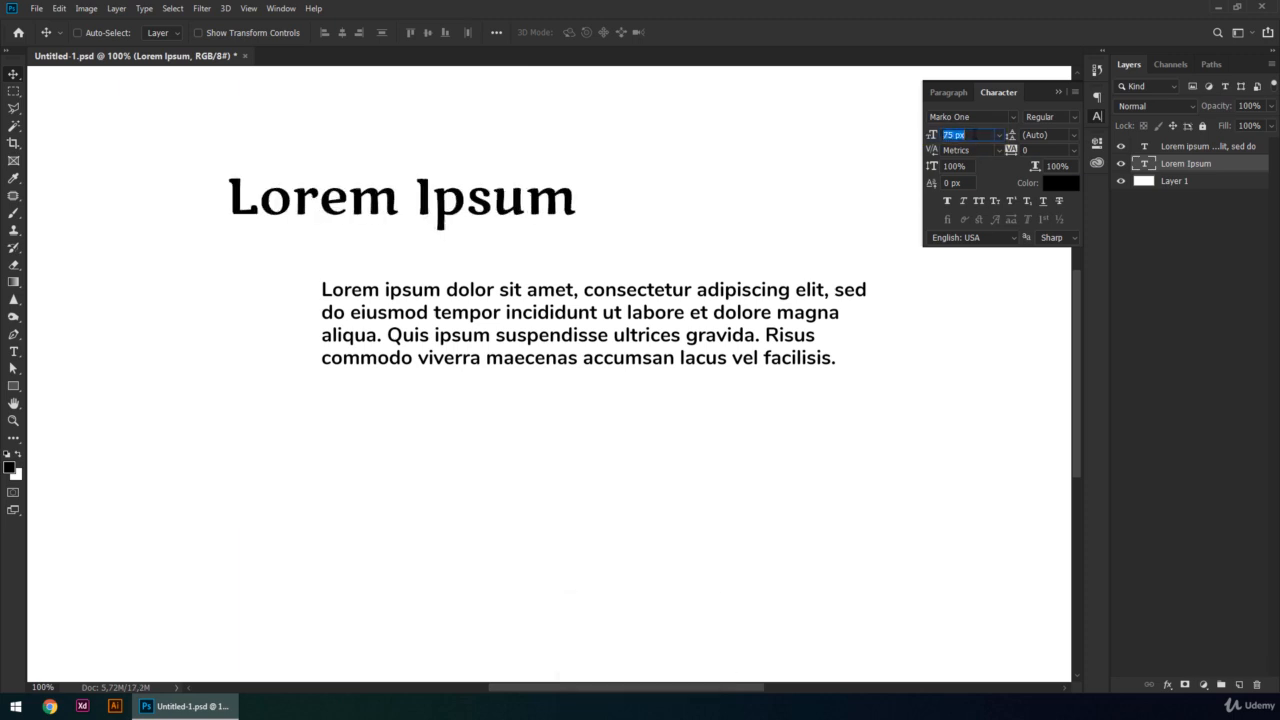
pyautogui.write('50')
pyautogui.press('Return')
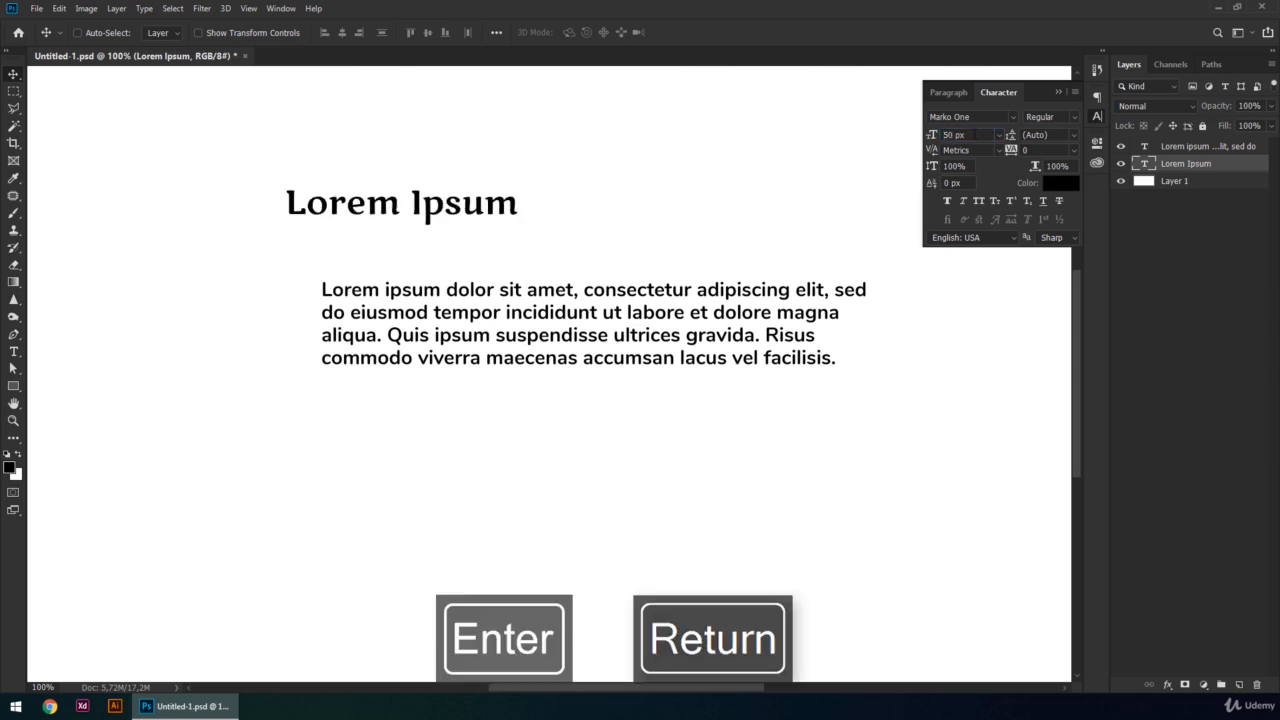
# - Try scrubbing the heading's font size up to about 55 px, and pick the 48 px preset
pyautogui.moveTo(933, 135); pyautogui.dragTo(1037, 131)
pyautogui.click(978, 134)
pyautogui.moveTo(933, 137); pyautogui.dragTo(866, 145)
pyautogui.click(998, 134)
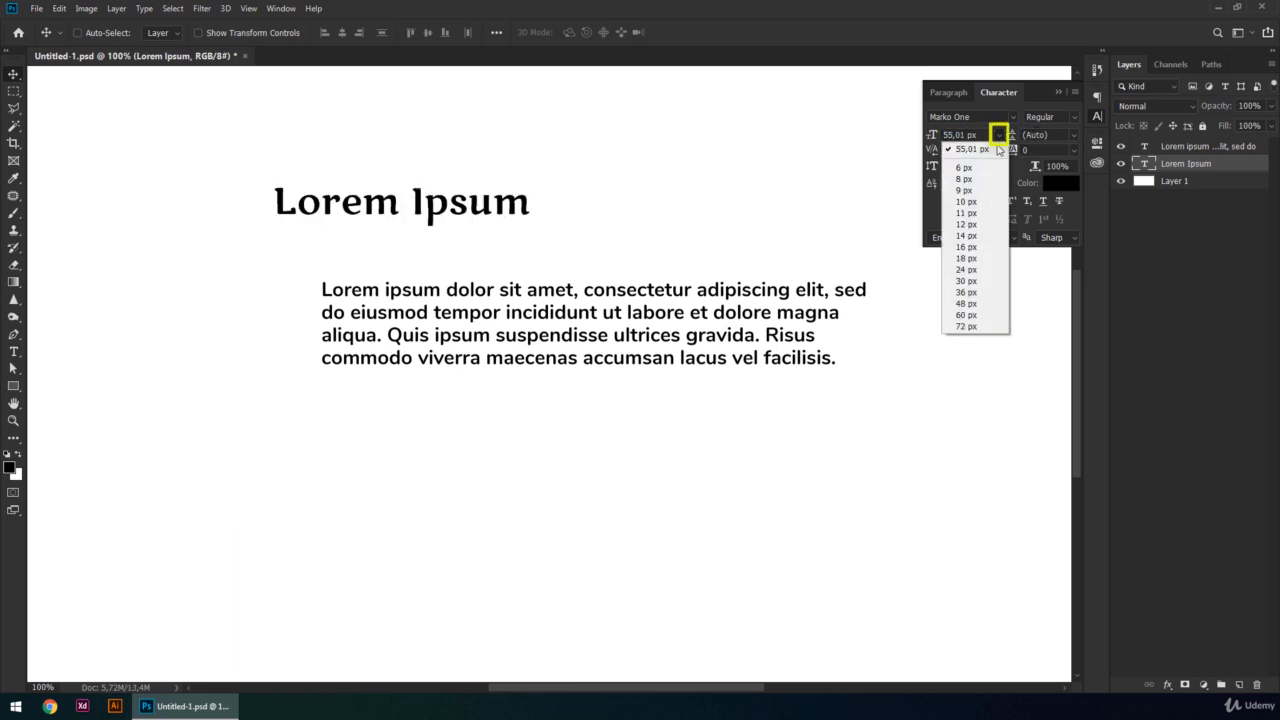
pyautogui.click(982, 303)
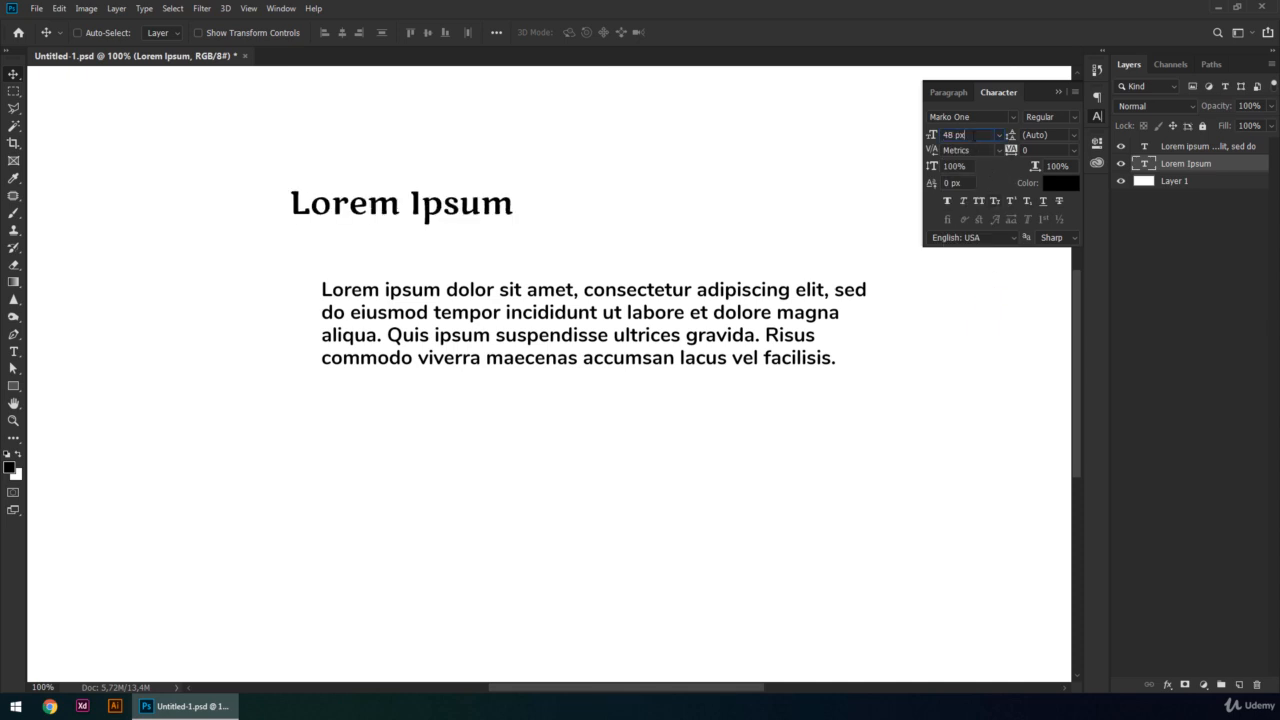
# - Raise the heading's font size in small and large increments up to 127 px
pyautogui.press('Up')
pyautogui.press('Up')
pyautogui.press('Up')
pyautogui.press('Up')
pyautogui.press('Up')
pyautogui.press('Up')
pyautogui.press('Up')
pyautogui.press('Up')
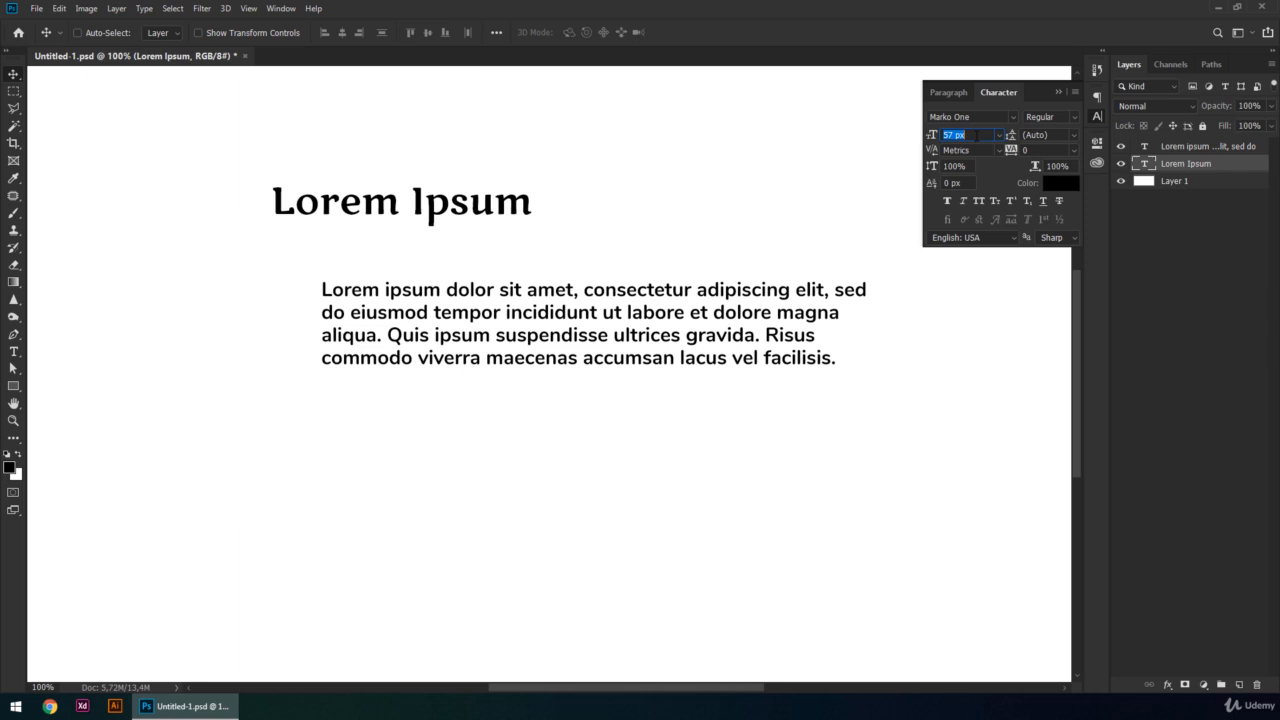
pyautogui.press('Up')
pyautogui.hotkey('shift', 'Up')
pyautogui.hotkey('shift', 'Up')
pyautogui.hotkey('shift', 'Up')
pyautogui.hotkey('shift', 'Up')
pyautogui.hotkey('shift', 'Up')
pyautogui.hotkey('shift', 'Up')
pyautogui.hotkey('shift', 'Up')
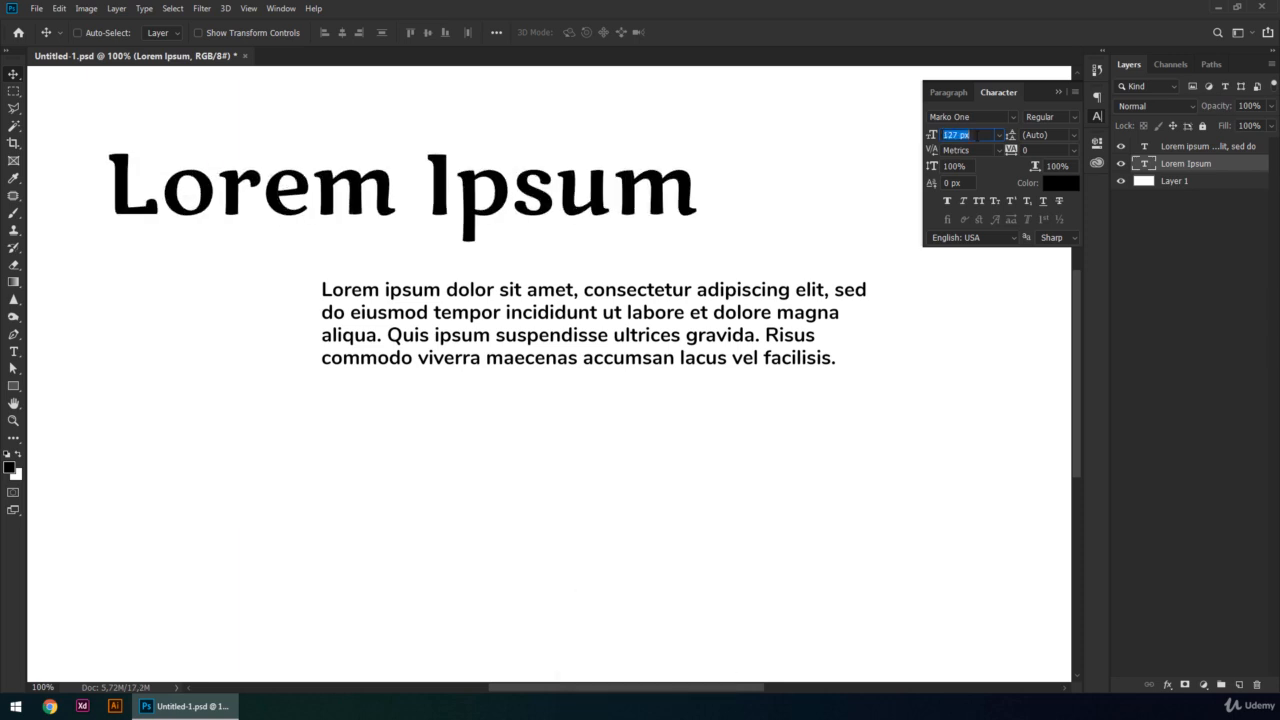
# - Set the heading's font size to the 72 px preset and move the heading to line up with the paragraph's left edge
pyautogui.click(1000, 135)
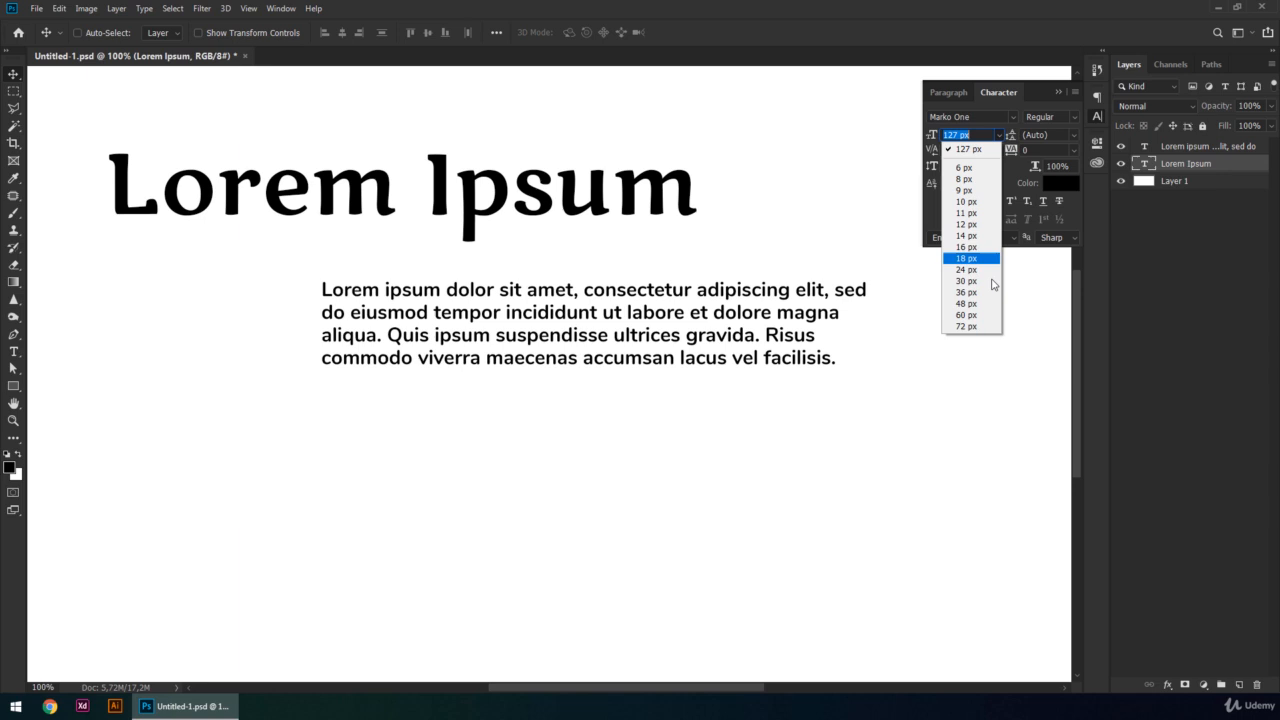
pyautogui.click(968, 327)
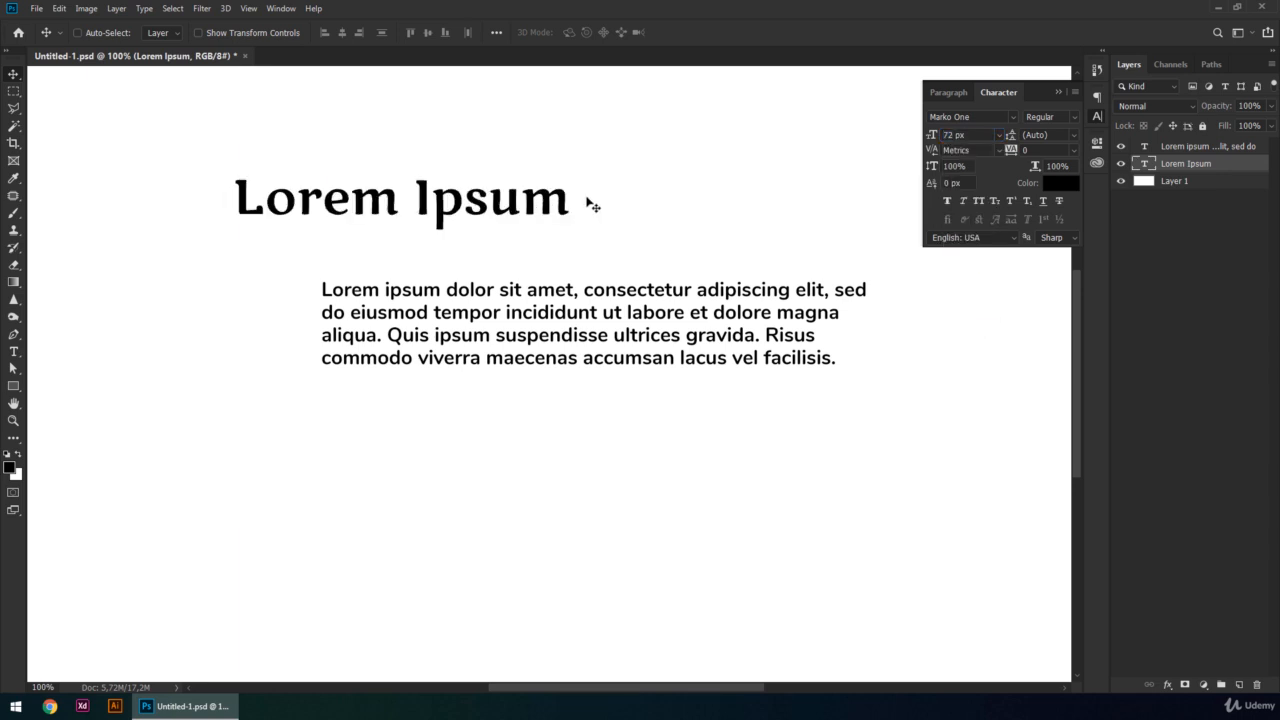
pyautogui.moveTo(548, 201); pyautogui.dragTo(629, 200)
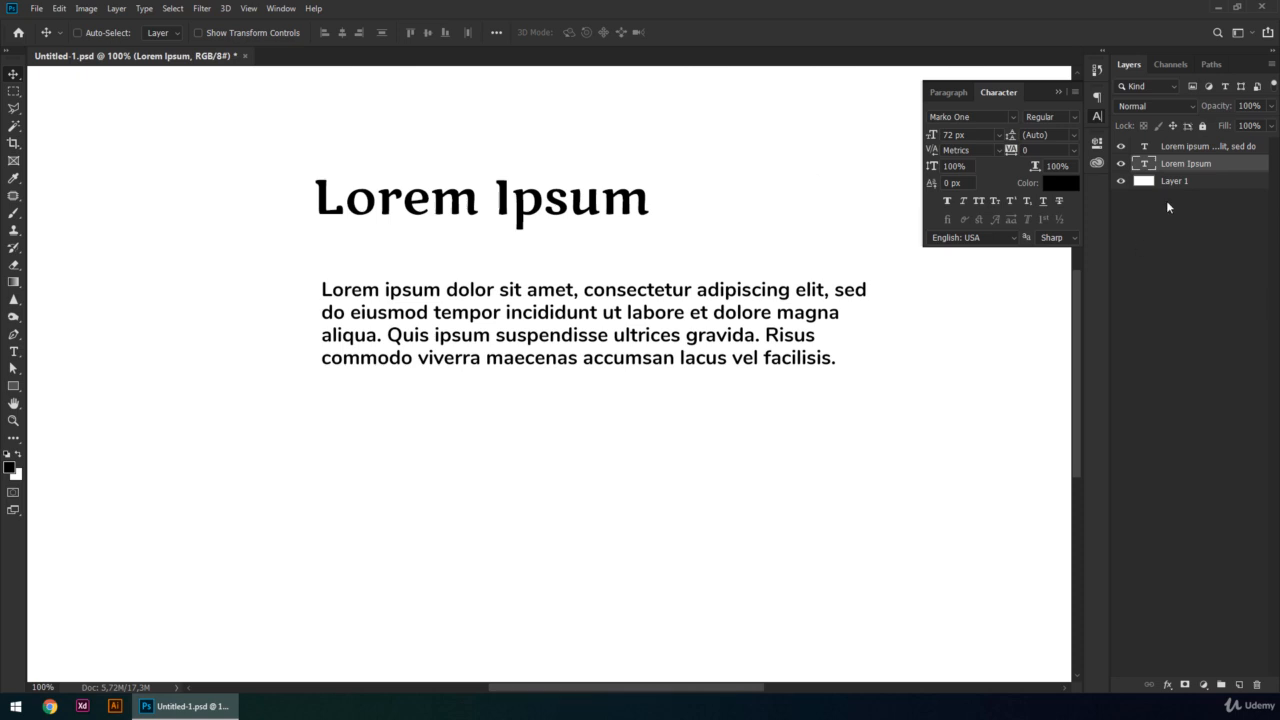
# - Select the heading text with the Type tool and look over its font, style and size options, leaving text editing without changes
pyautogui.press('t')
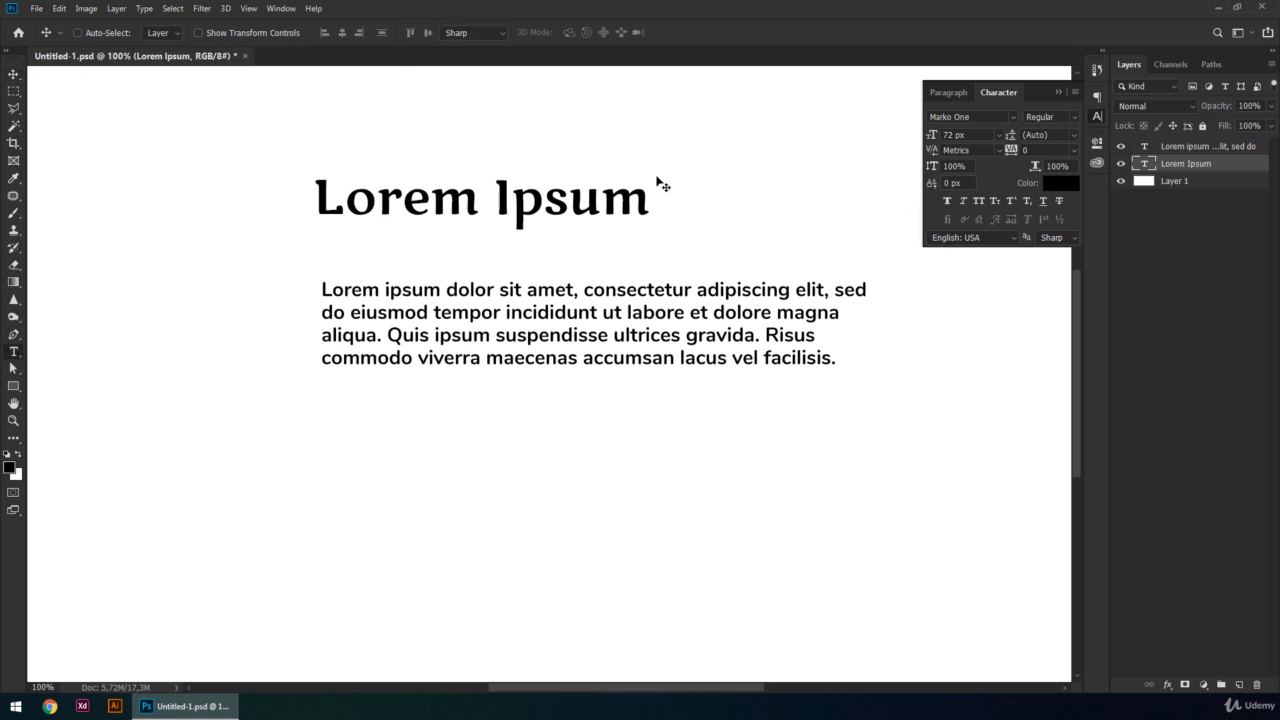
pyautogui.moveTo(312, 193); pyautogui.dragTo(663, 198)
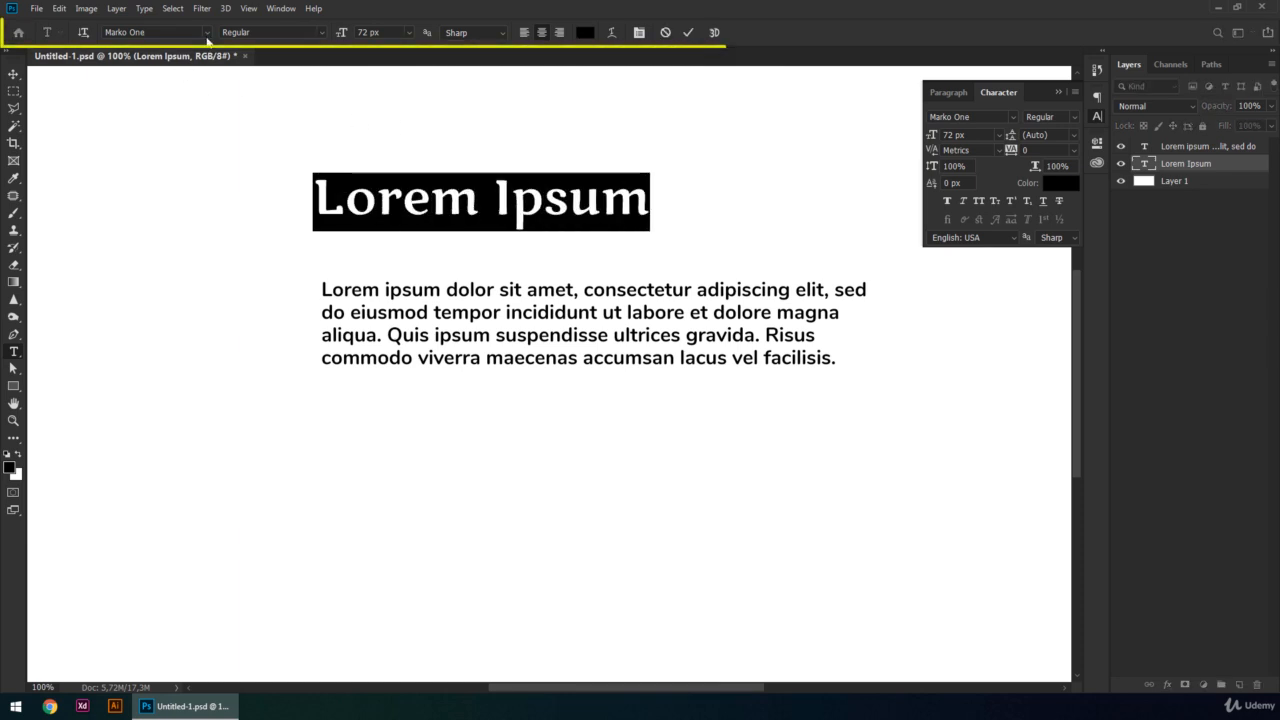
pyautogui.click(207, 34)
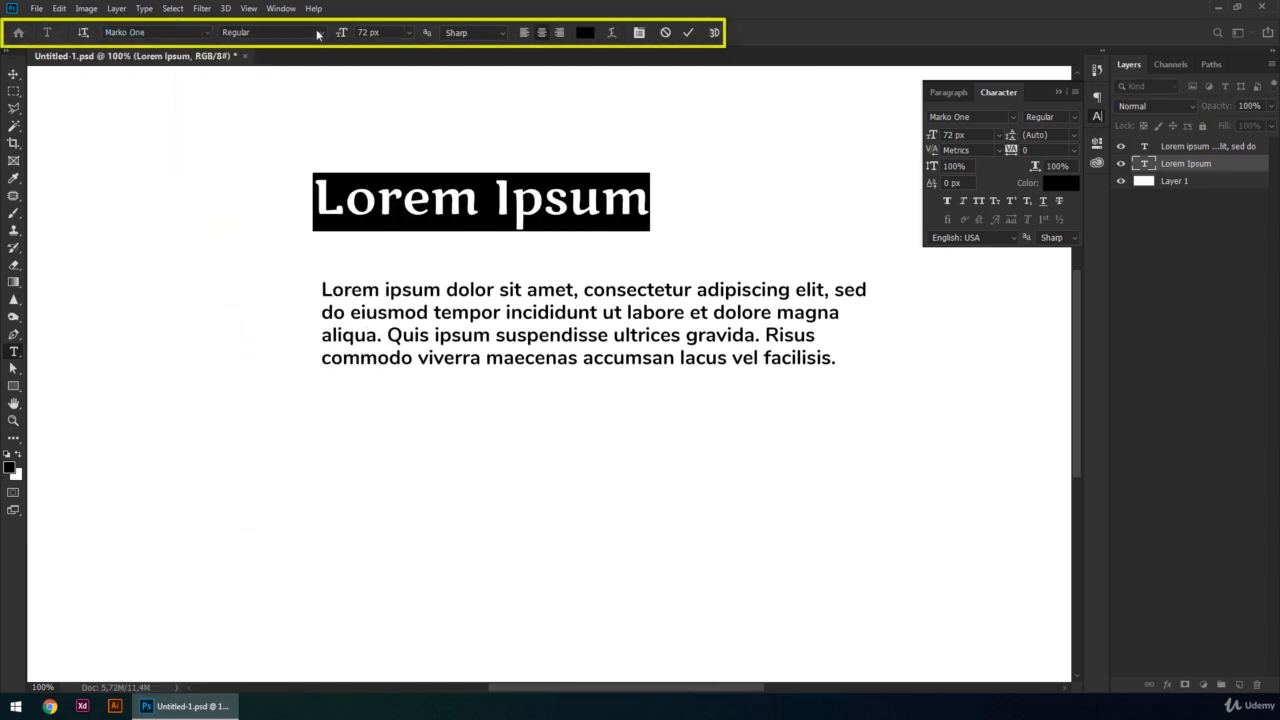
pyautogui.click(320, 35)
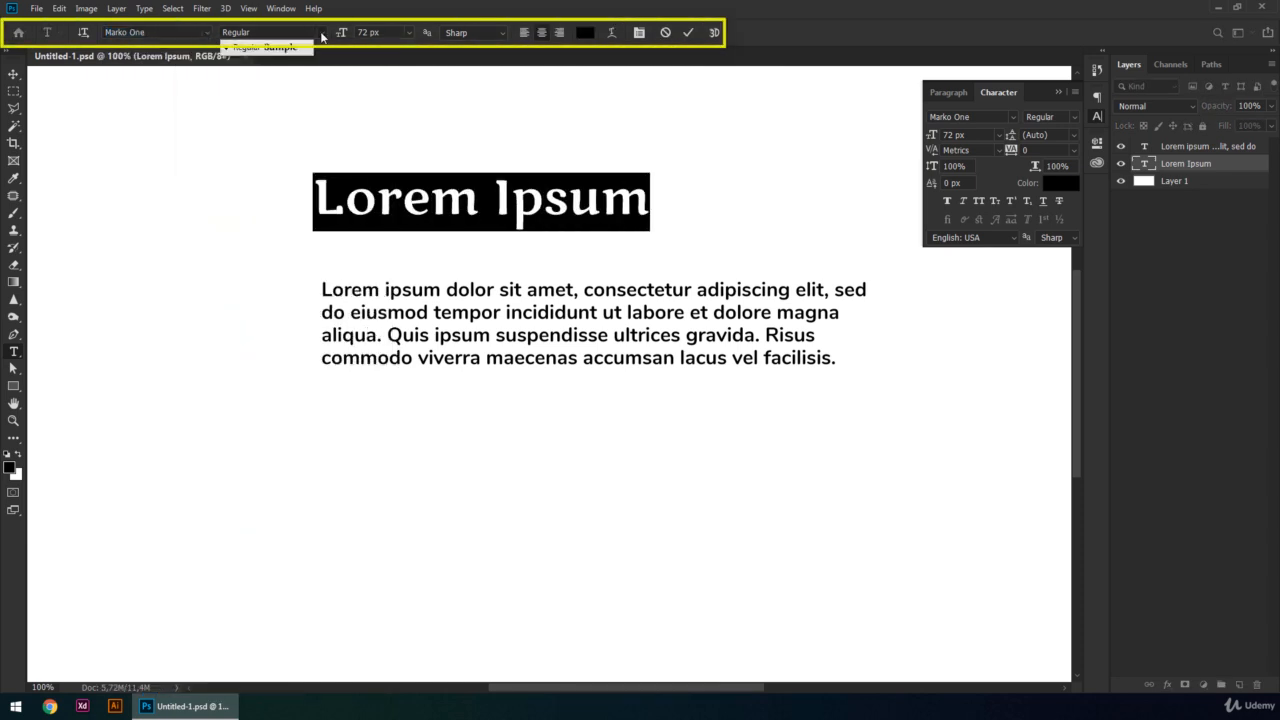
pyautogui.click(320, 35)
pyautogui.click(408, 35)
pyautogui.click(408, 36)
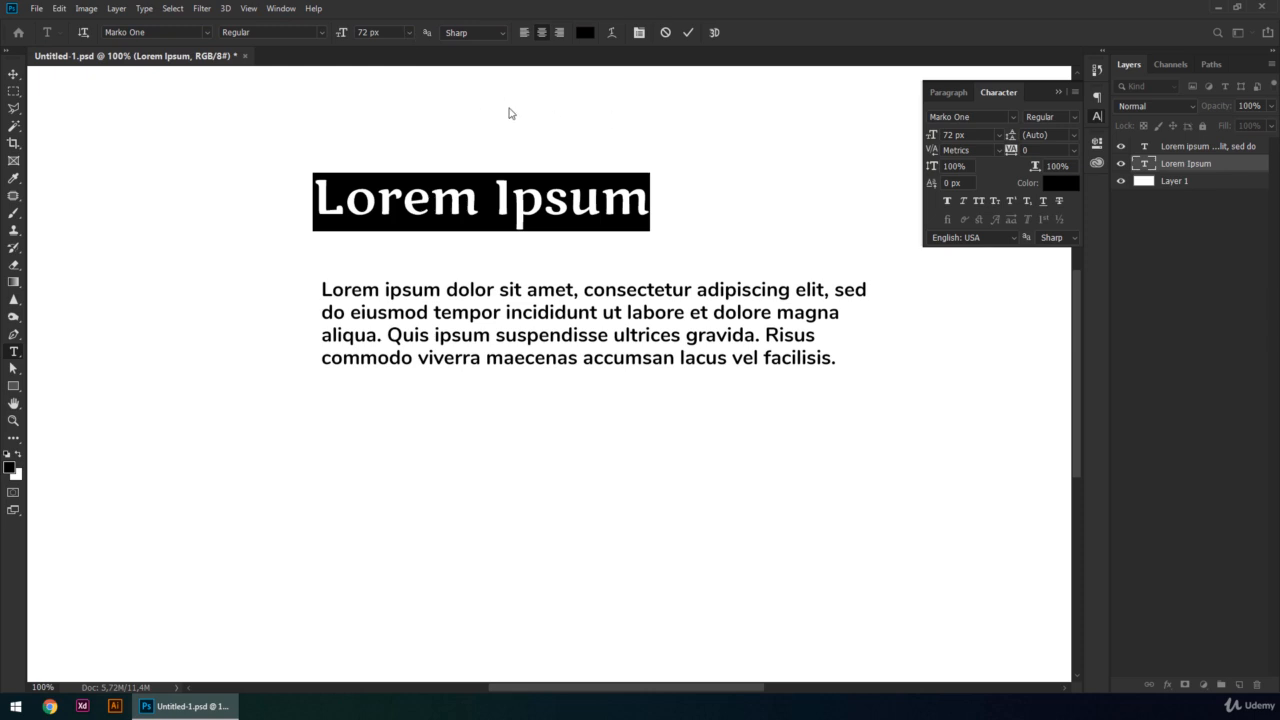
pyautogui.click(836, 137)
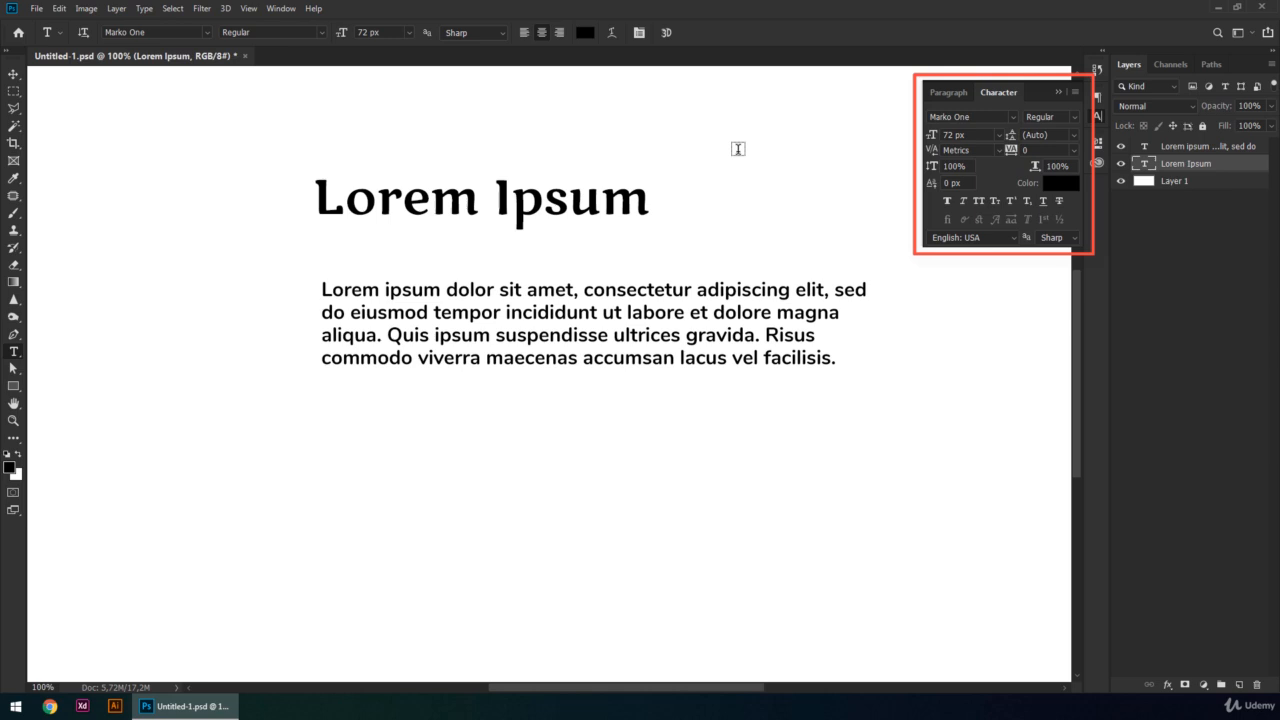
pyautogui.press('v')
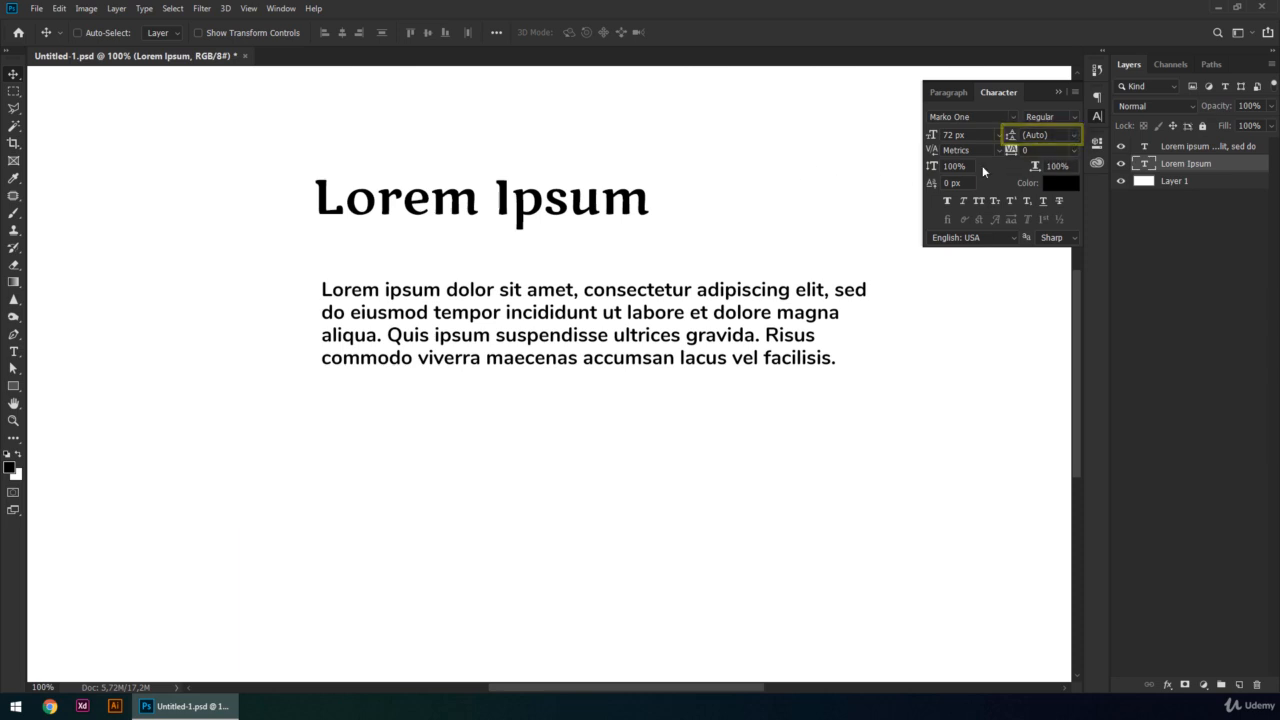
# - Set the paragraph's leading to Auto and its font size to 15 px
pyautogui.click(1186, 150)
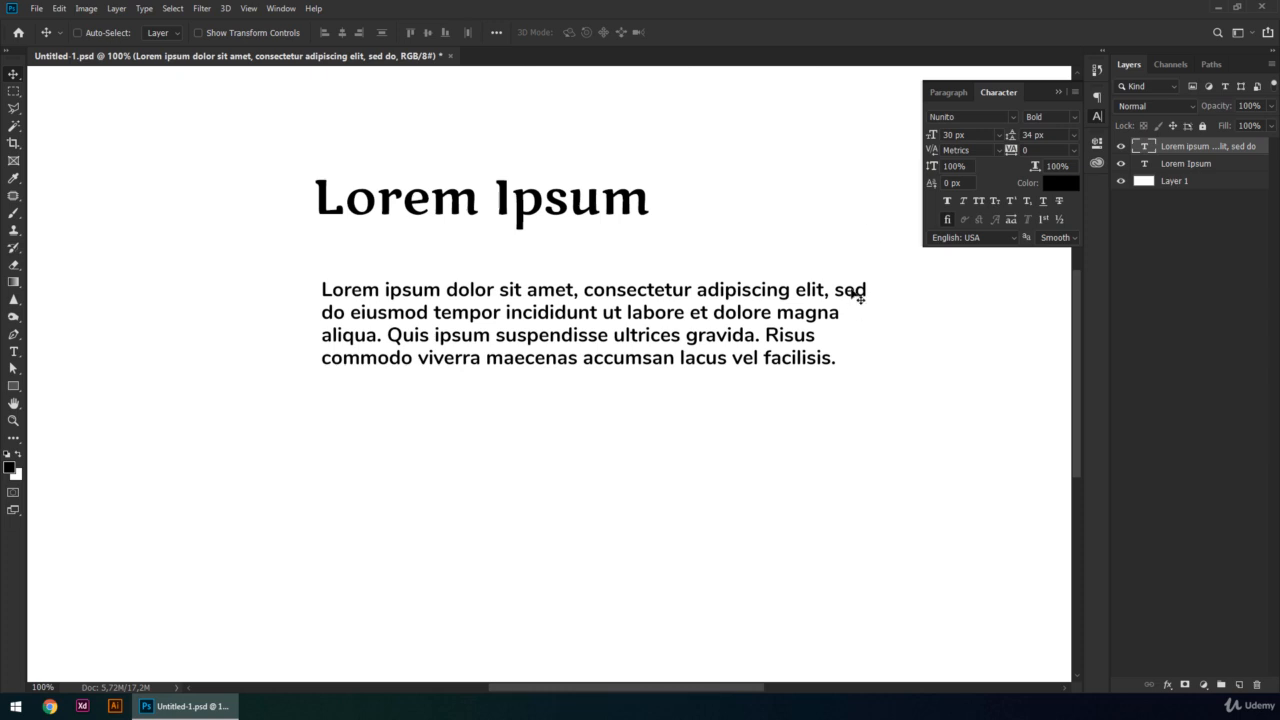
pyautogui.click(1075, 135)
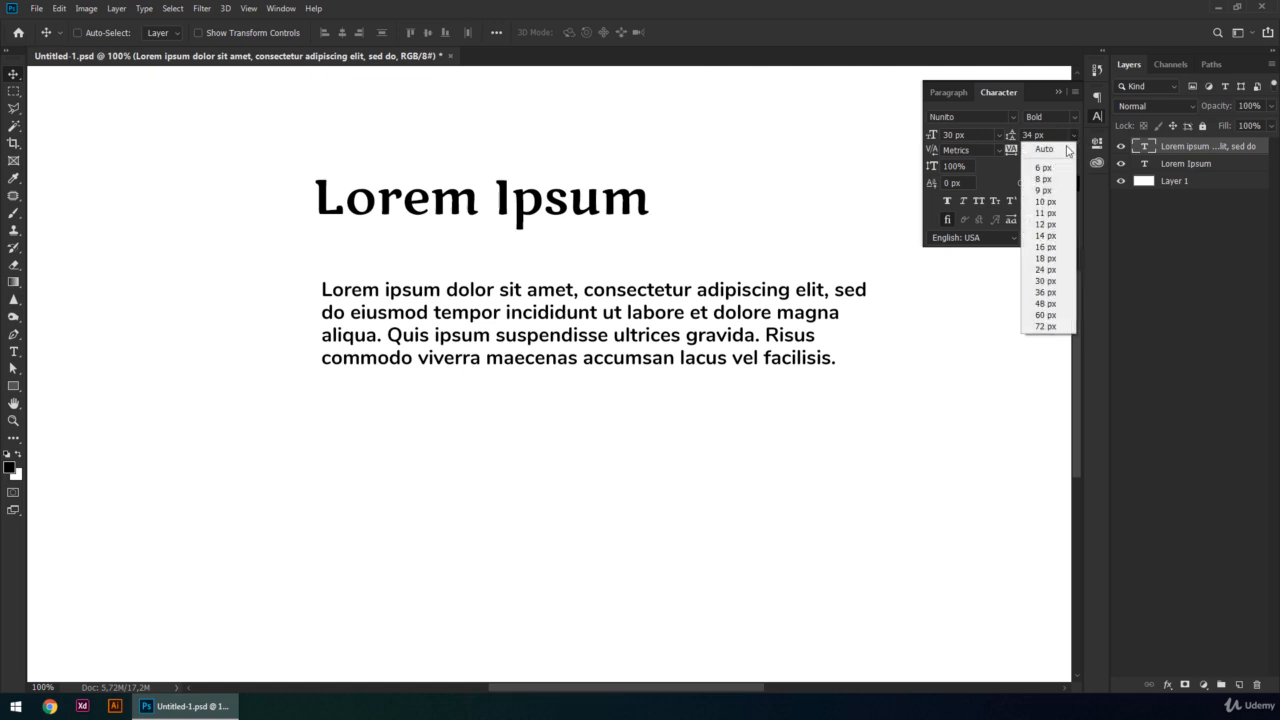
pyautogui.click(1045, 148)
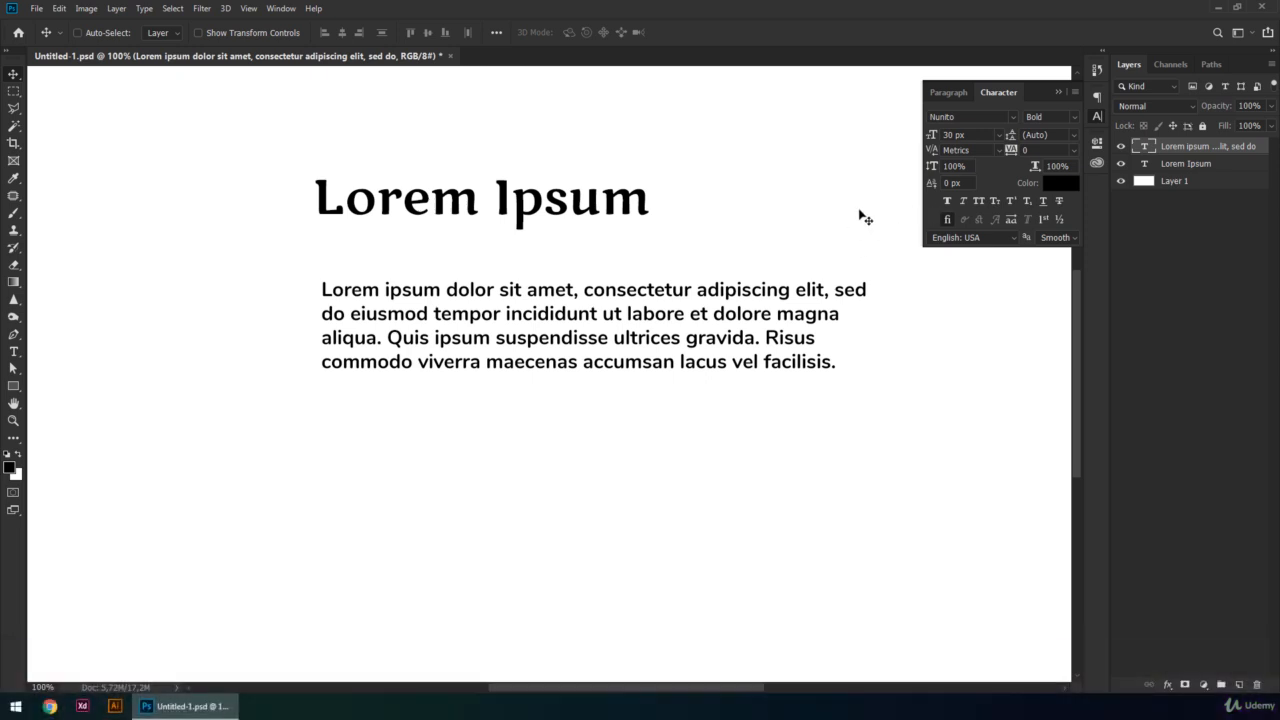
pyautogui.doubleClick(950, 134)
pyautogui.write('15')
pyautogui.press('Return')
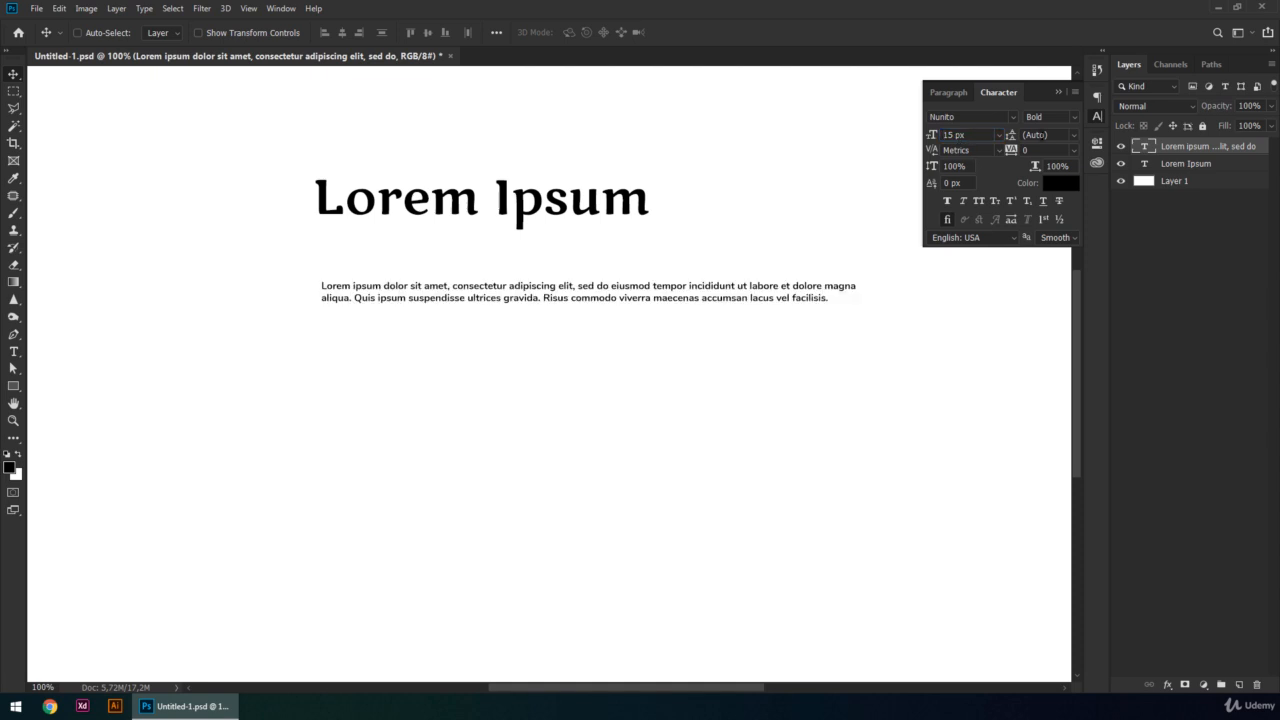
# - Set the paragraph's leading to 30 px, and lower it step by step to 26 px
pyautogui.doubleClick(1055, 137)
pyautogui.write('30')
pyautogui.press('Return')
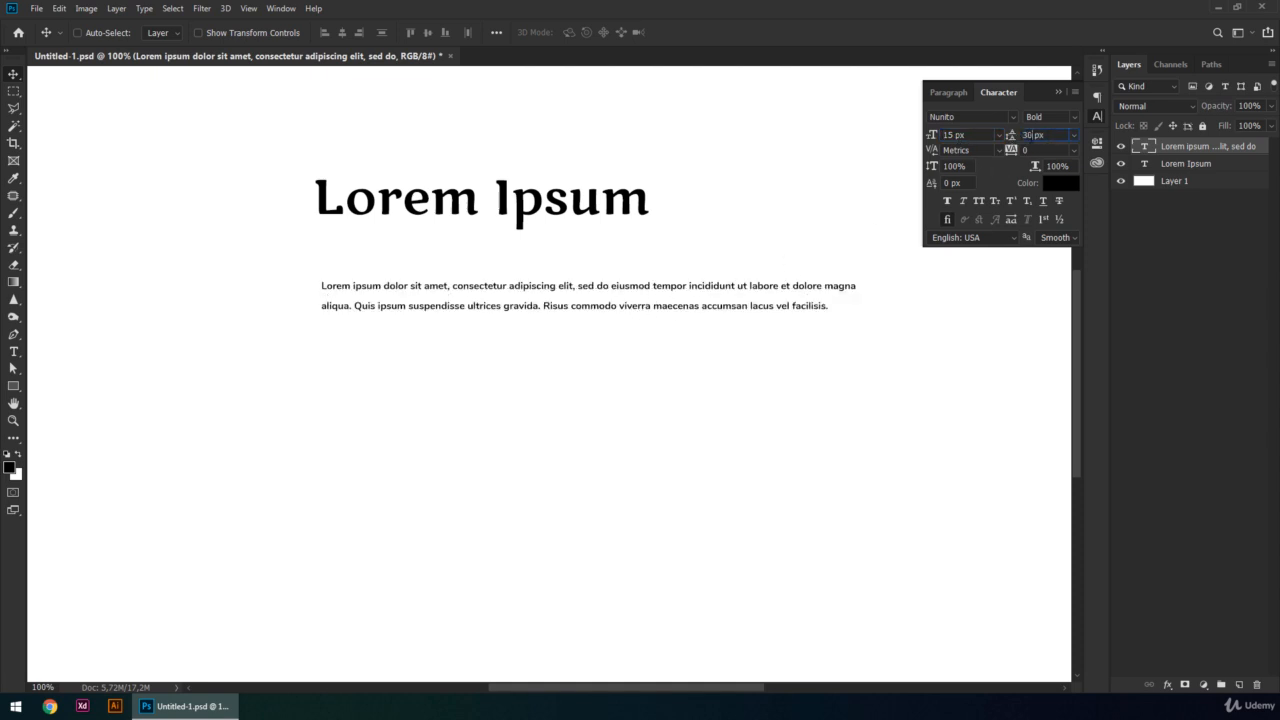
pyautogui.press('Down')
pyautogui.press('Down')
pyautogui.press('Return')
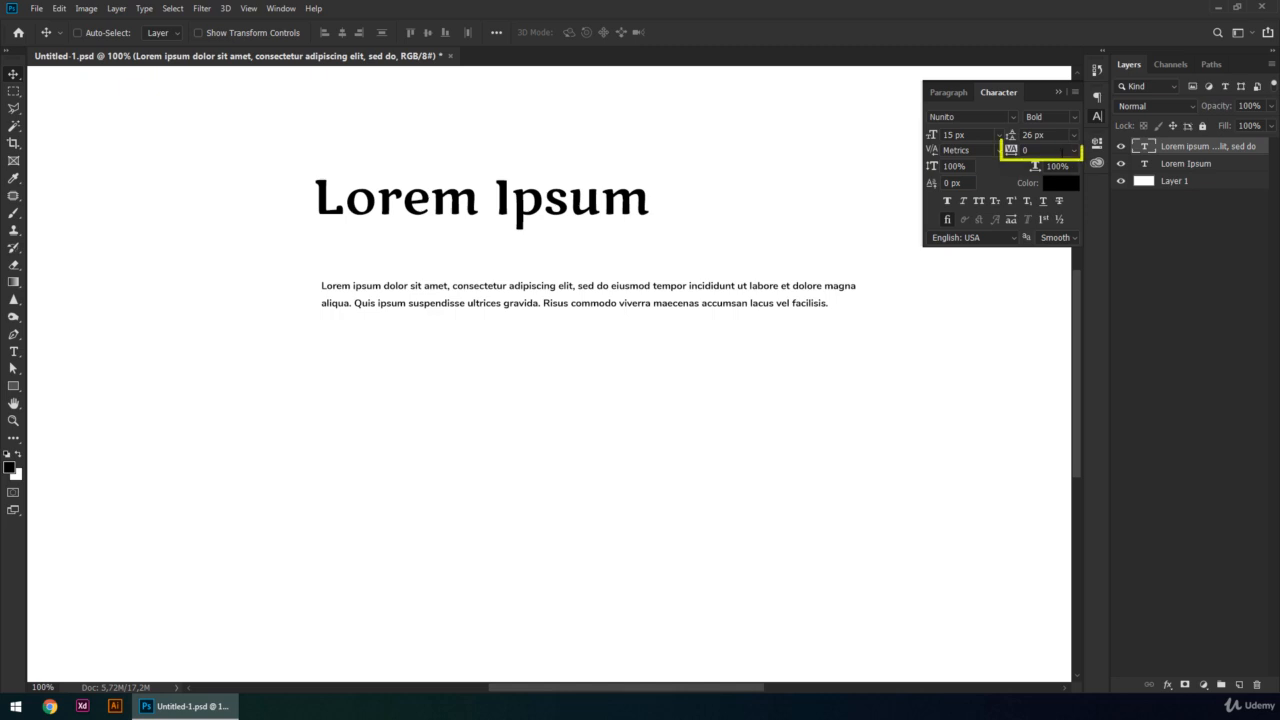
# - Set the tracking of both the heading and the paragraph to 10
pyautogui.click(1165, 165)
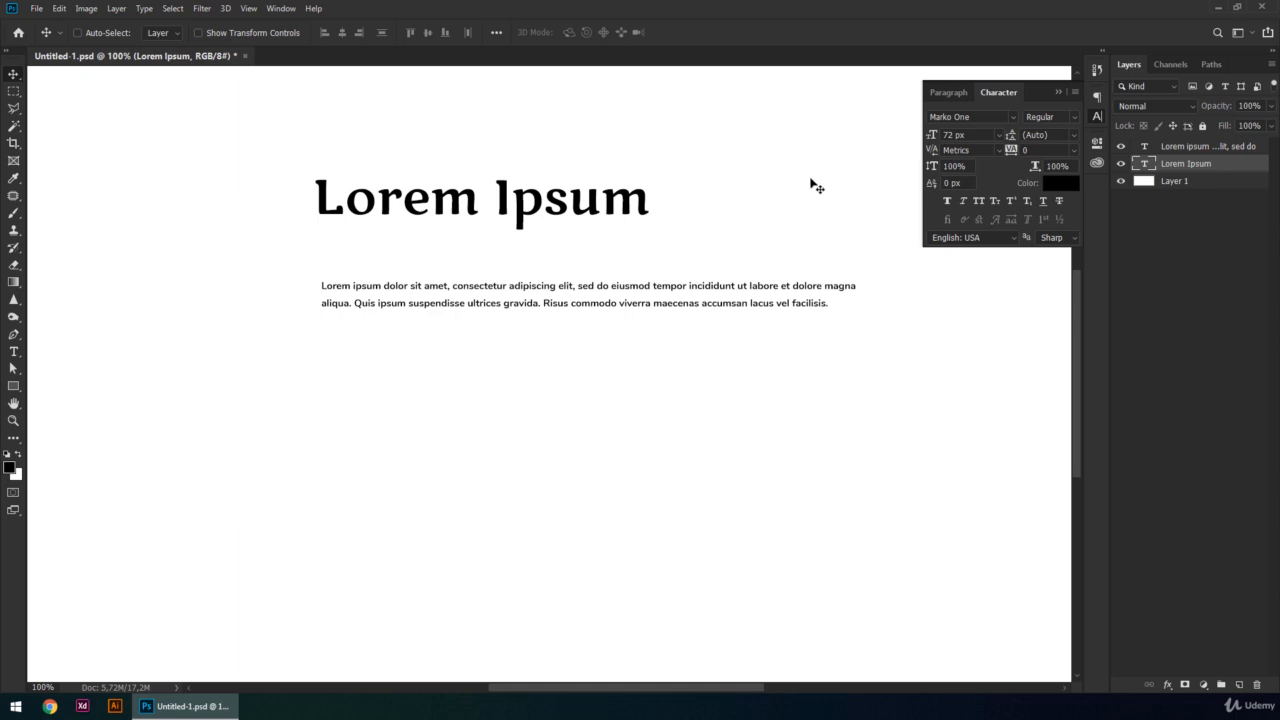
pyautogui.click(1074, 150)
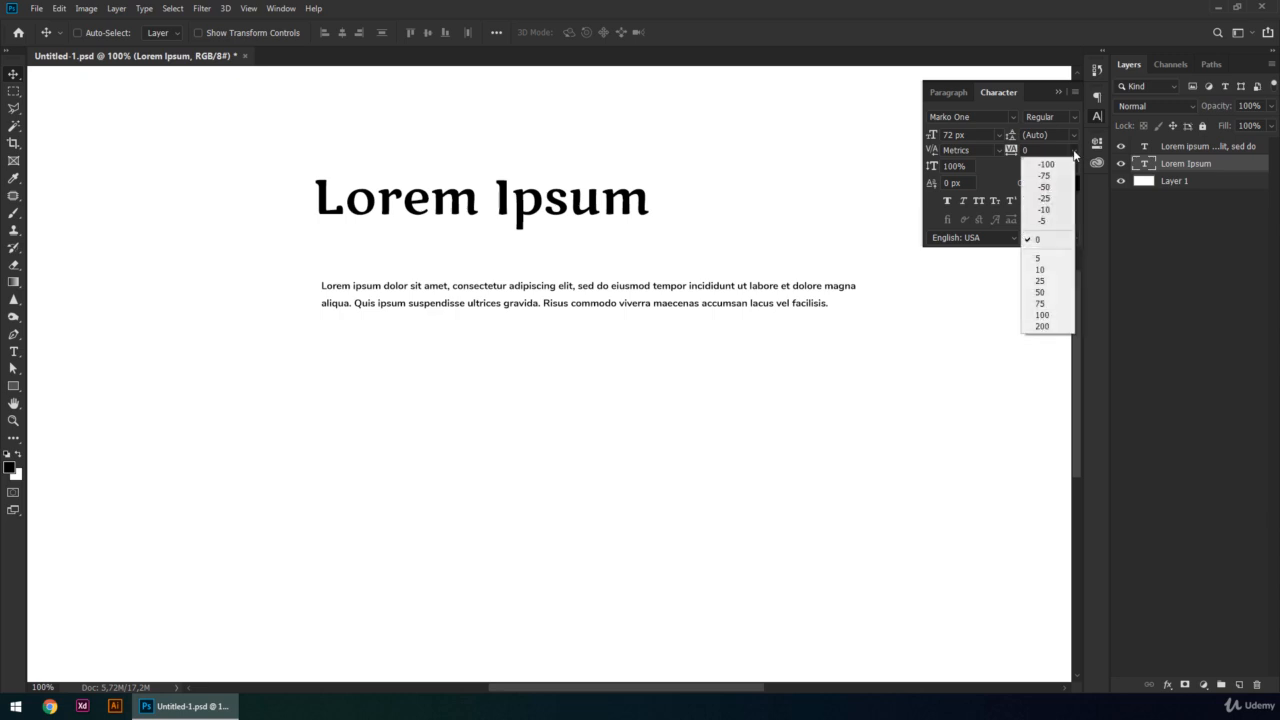
pyautogui.click(1050, 269)
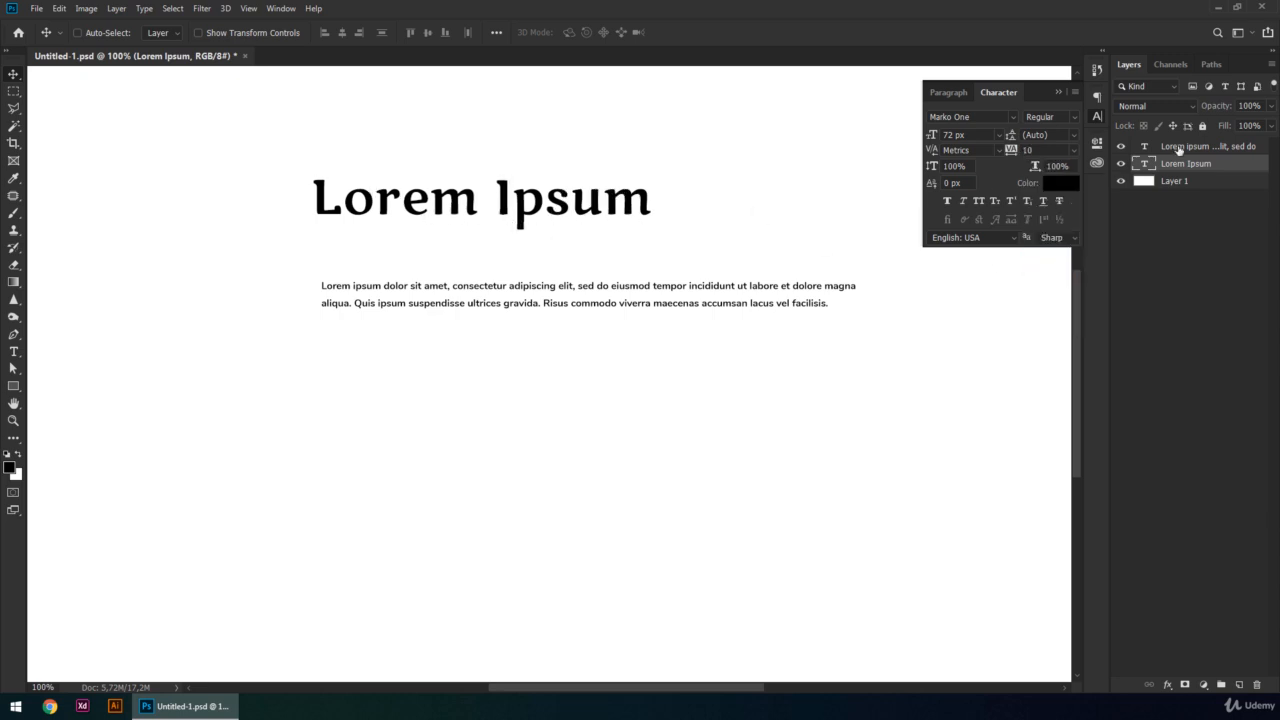
pyautogui.click(1176, 146)
pyautogui.click(1074, 150)
pyautogui.click(1048, 276)
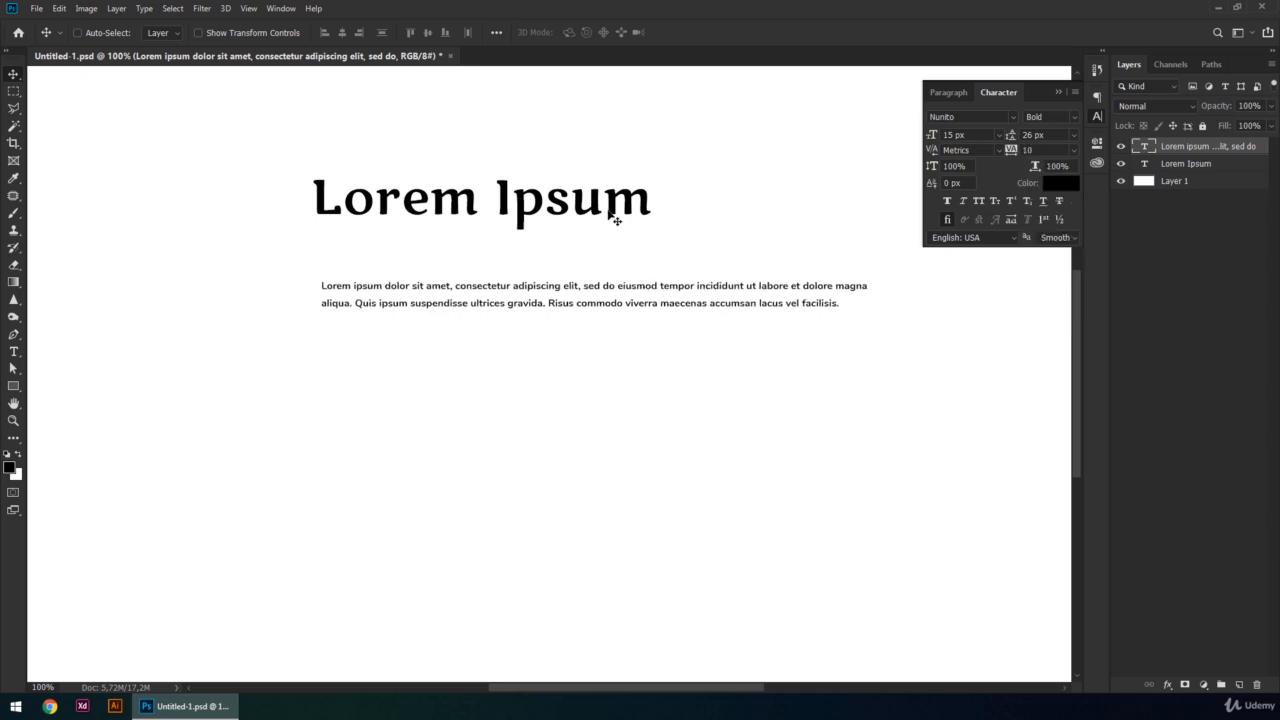
# - Try a tracking of -20 on the heading, and set it to 100
pyautogui.click(1212, 165)
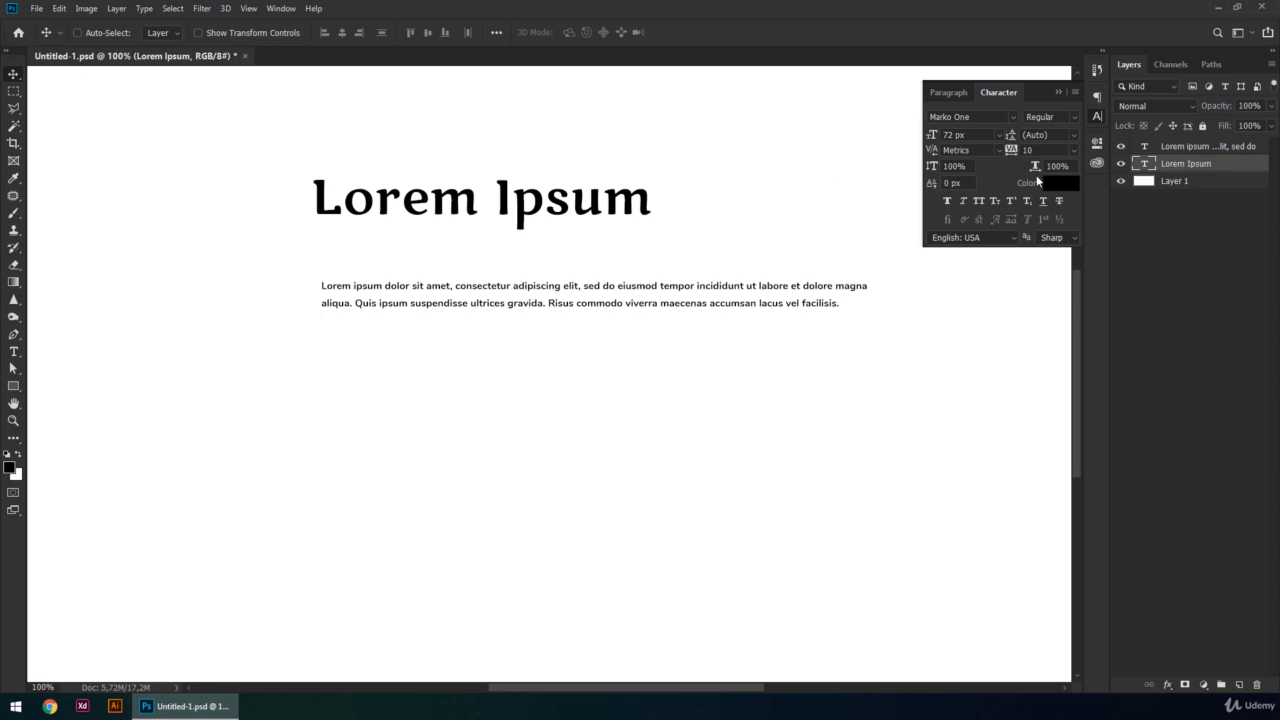
pyautogui.click(1062, 150)
pyautogui.press('Return')
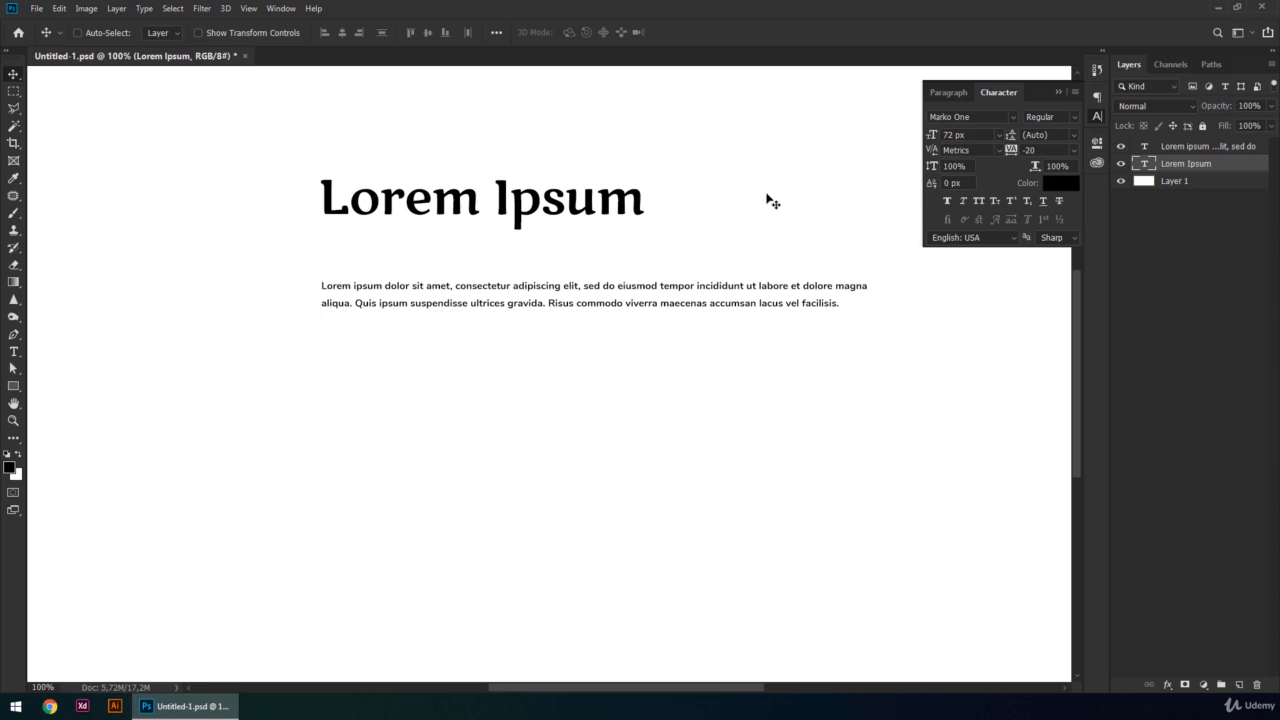
pyautogui.click(1073, 150)
pyautogui.click(1045, 314)
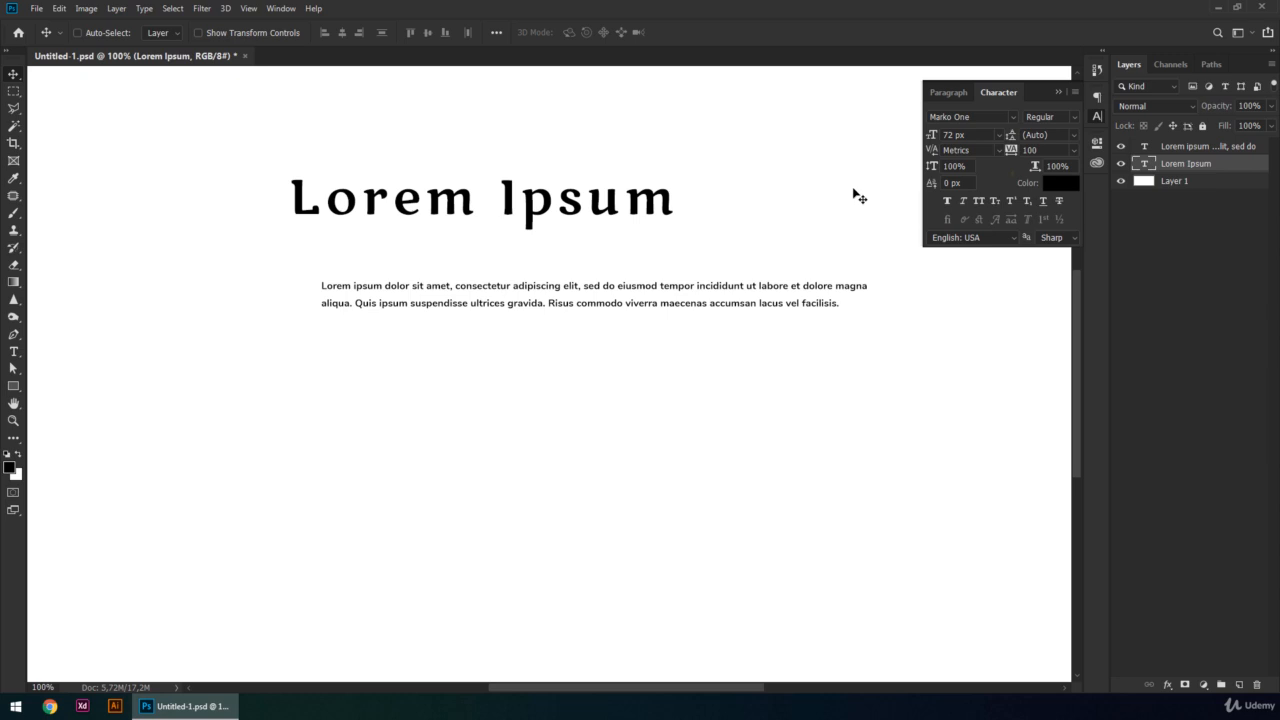
# - Change the heading's text color to orange
pyautogui.click(1045, 183)
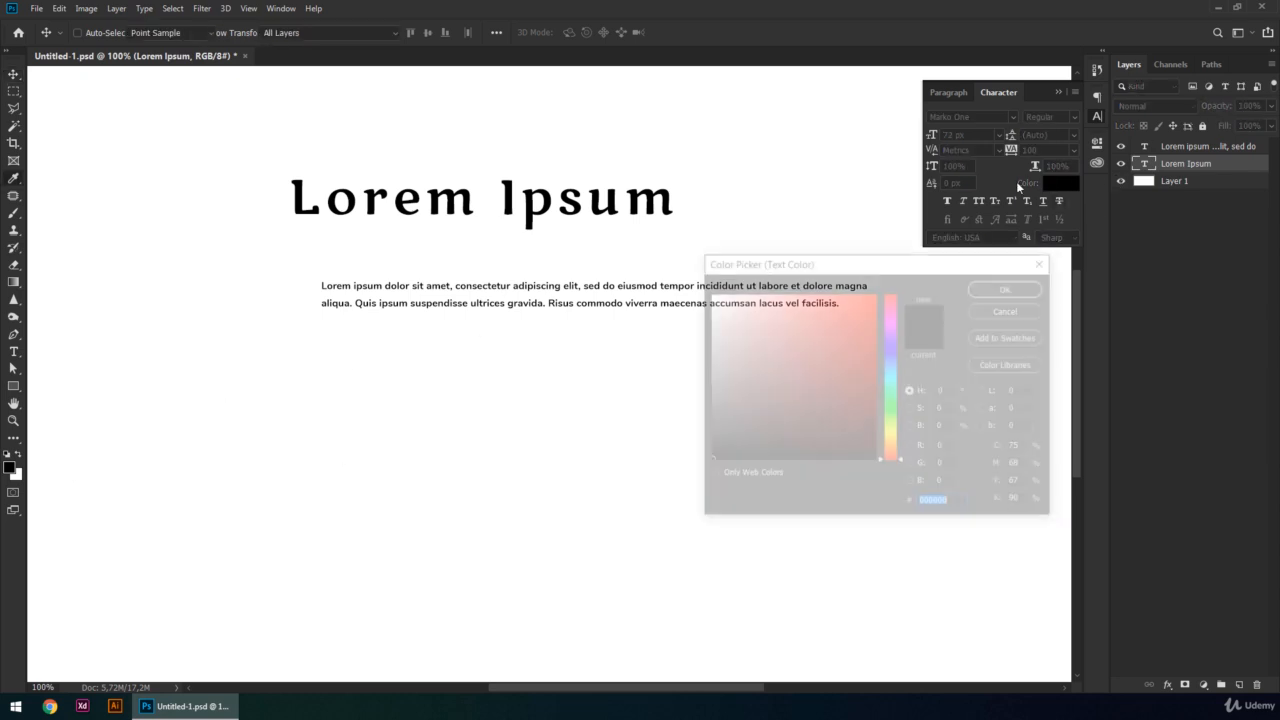
pyautogui.write('ec1919')
pyautogui.moveTo(893, 346); pyautogui.dragTo(895, 452)
pyautogui.click(996, 288)
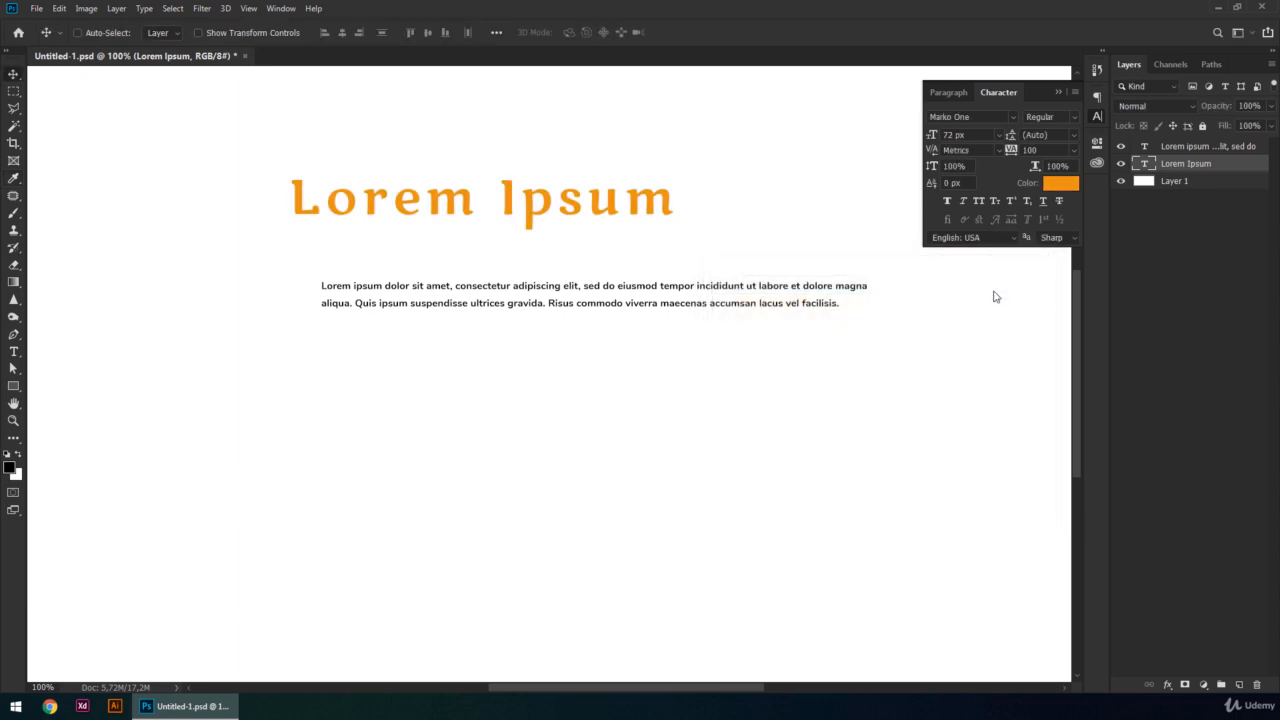
# - Compare left and center alignment on the heading in its type layer properties, and leave it left-aligned
pyautogui.click(1098, 145)
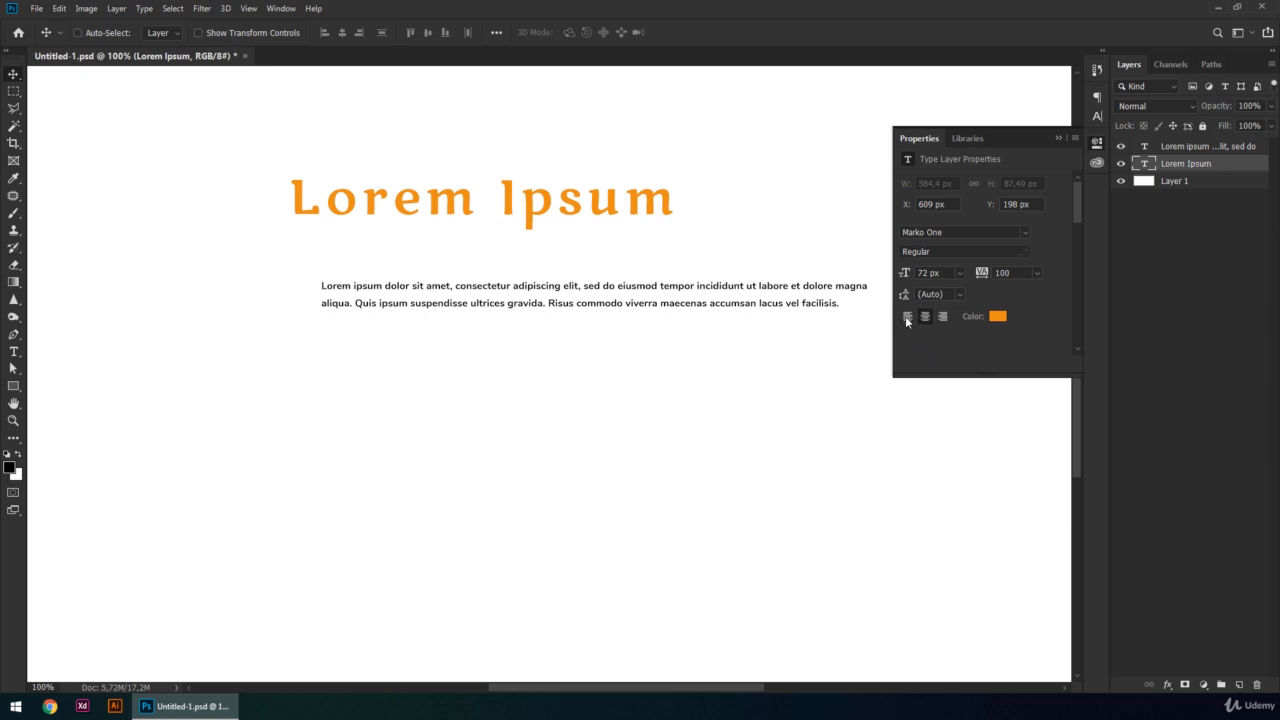
pyautogui.click(907, 316)
pyautogui.click(925, 316)
pyautogui.click(907, 316)
# - Try center and right alignment on the paragraph, and return it to left alignment
pyautogui.click(1185, 147)
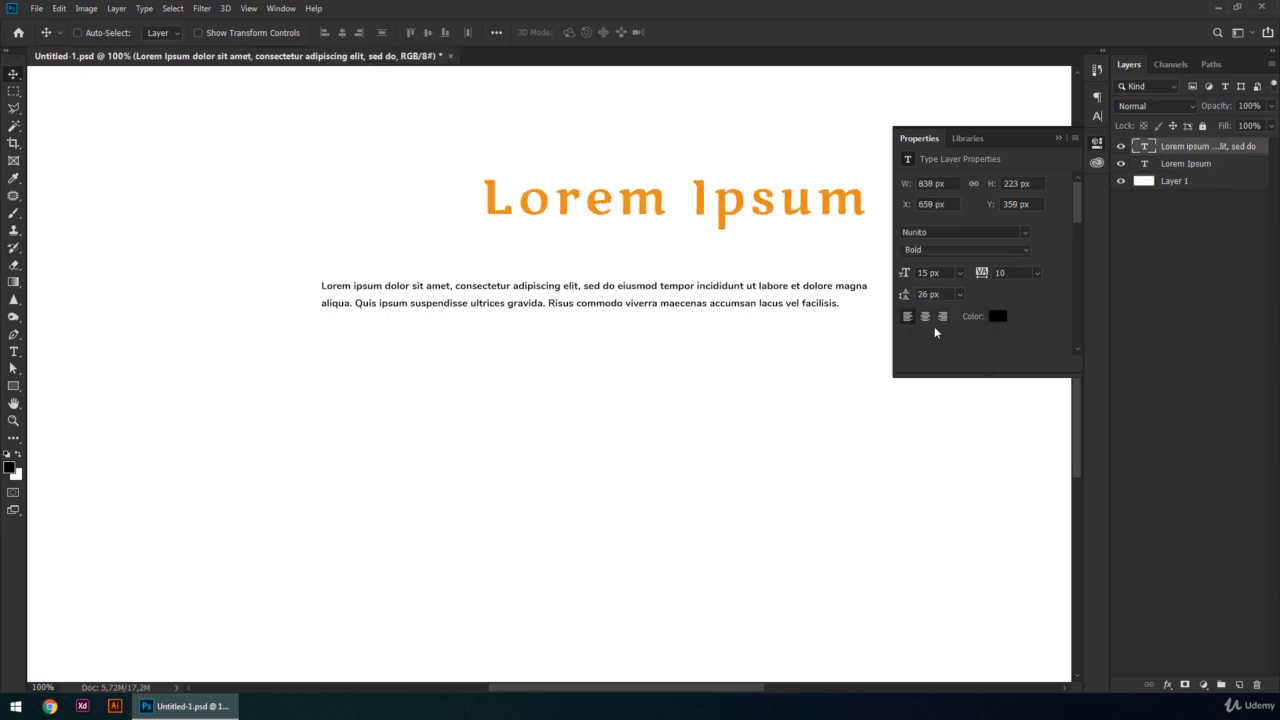
pyautogui.click(925, 316)
pyautogui.click(942, 316)
pyautogui.click(924, 317)
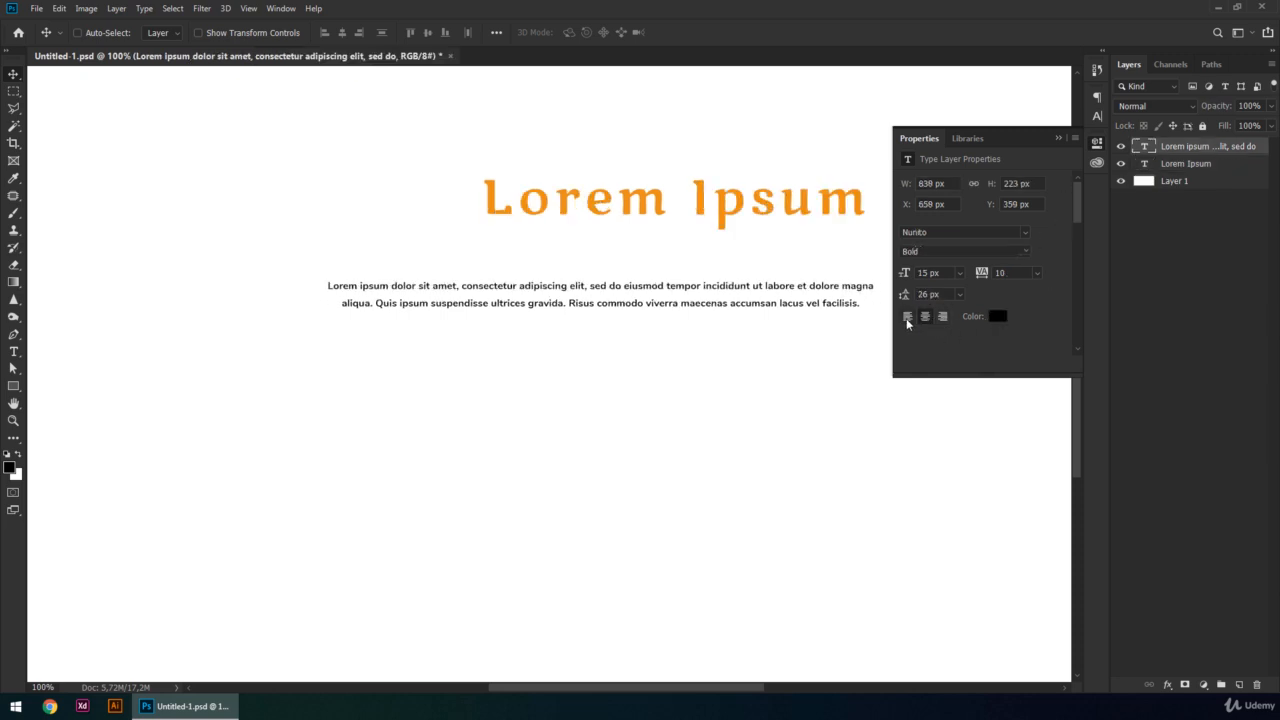
pyautogui.click(907, 316)
pyautogui.click(942, 316)
pyautogui.click(925, 316)
pyautogui.click(907, 316)
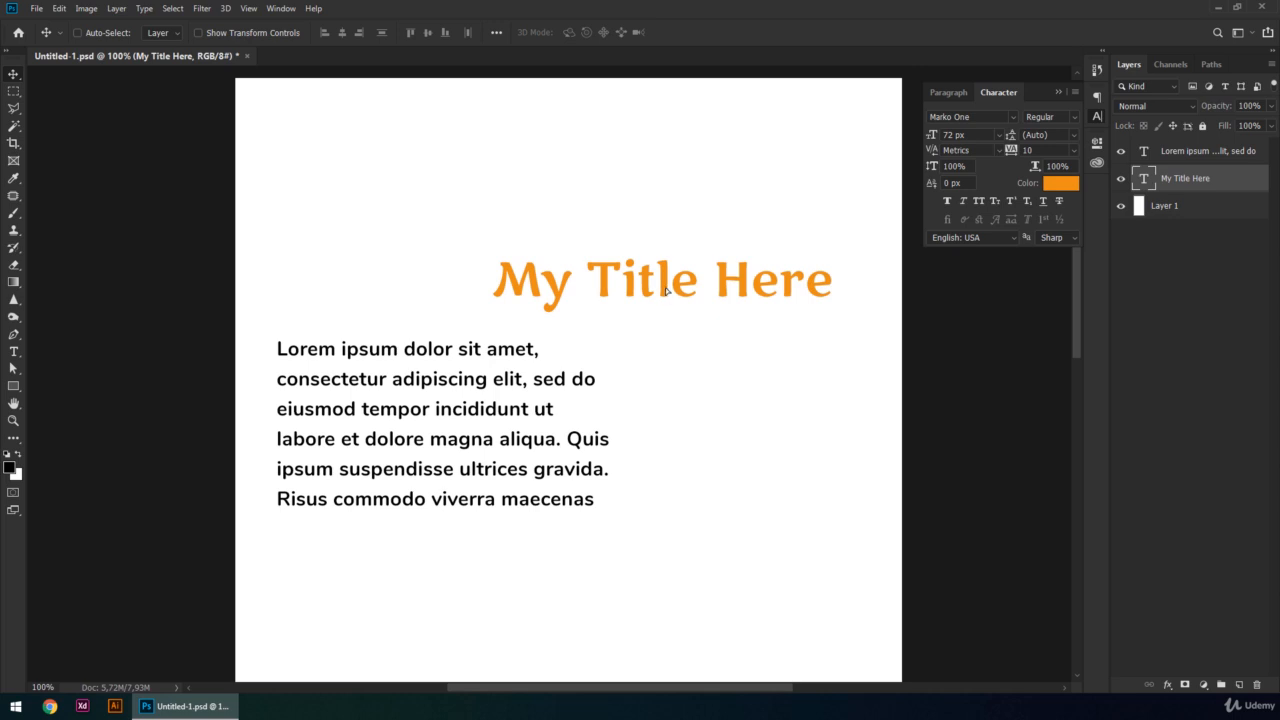
# - Center the title horizontally near the top of the canvas and change its font to Arimo
pyautogui.moveTo(663, 287); pyautogui.dragTo(580, 142)
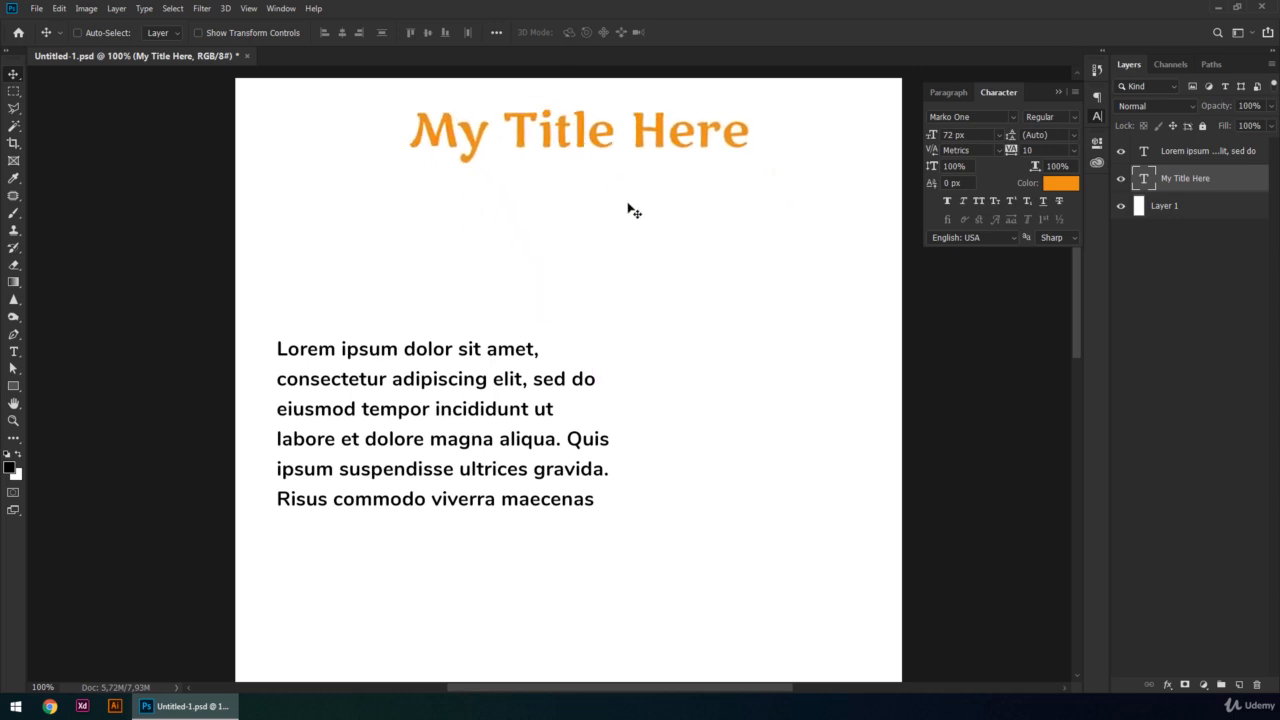
pyautogui.click(342, 32)
pyautogui.hotkey('ctrl', 'd')
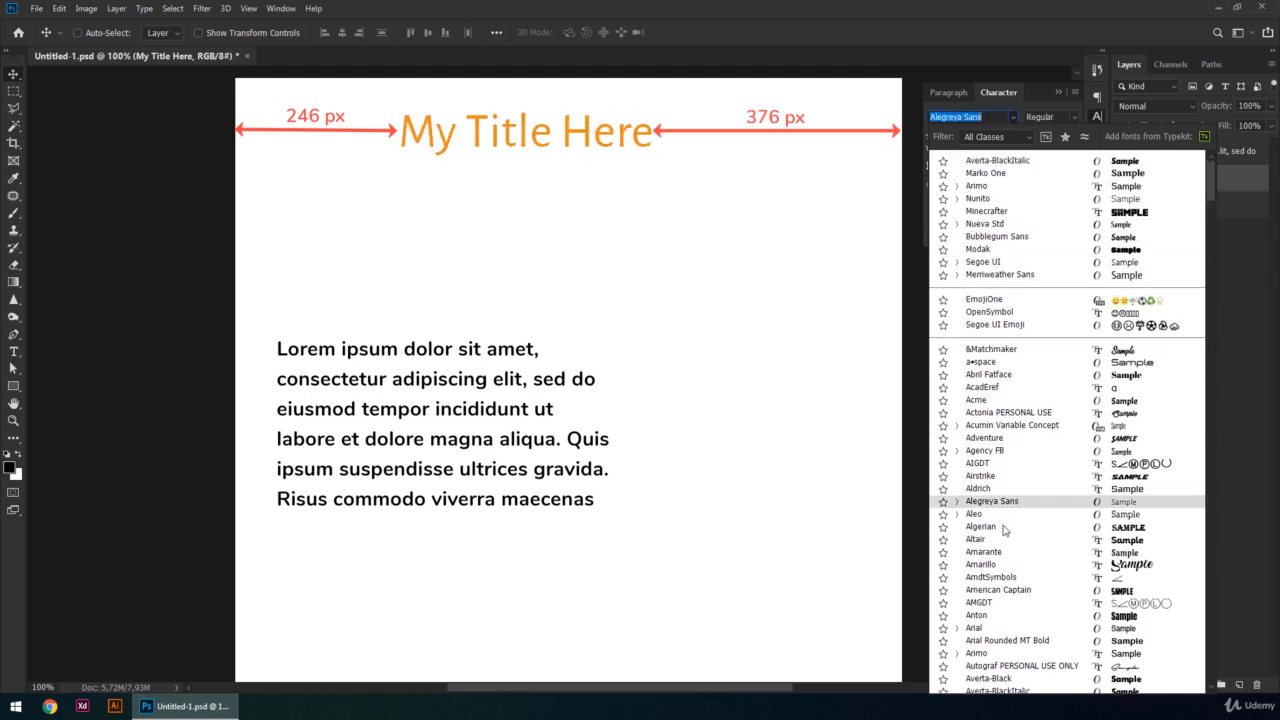
pyautogui.click(990, 655)
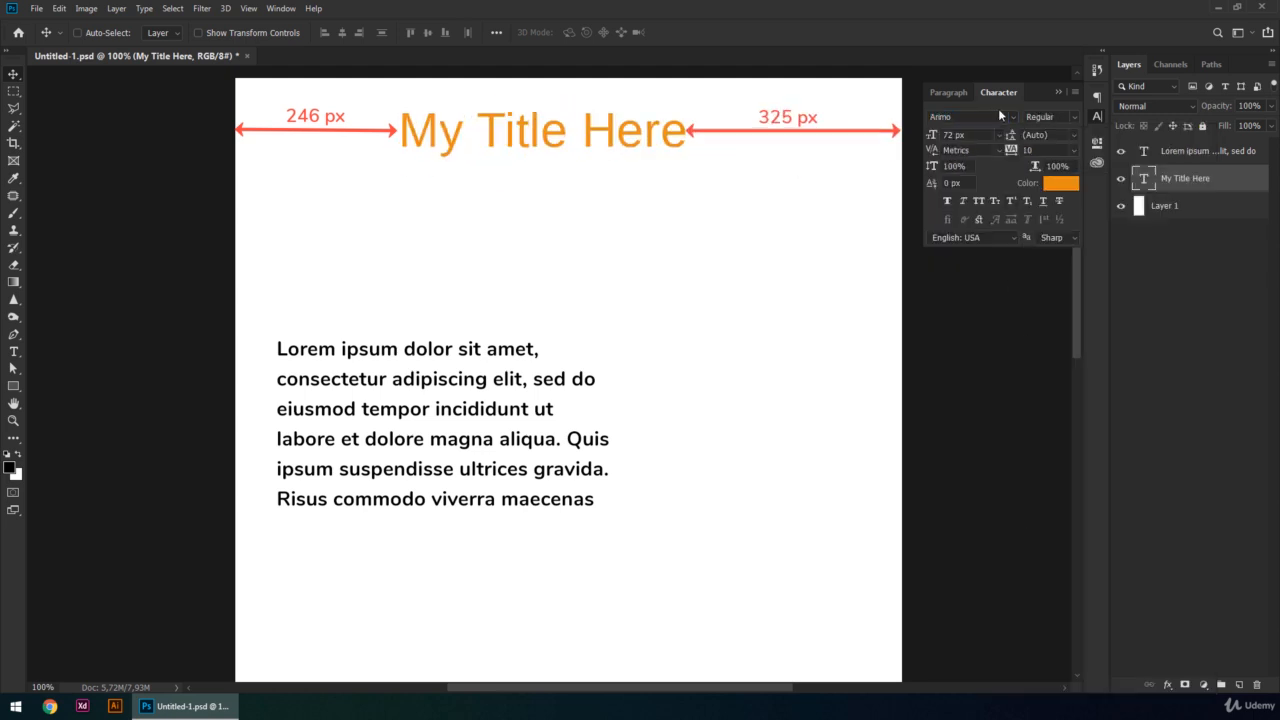
# - Change the title's font to BankGothic Md BT
pyautogui.click(1013, 116)
pyautogui.scroll(-8, 990, 645)
pyautogui.click(990, 650)
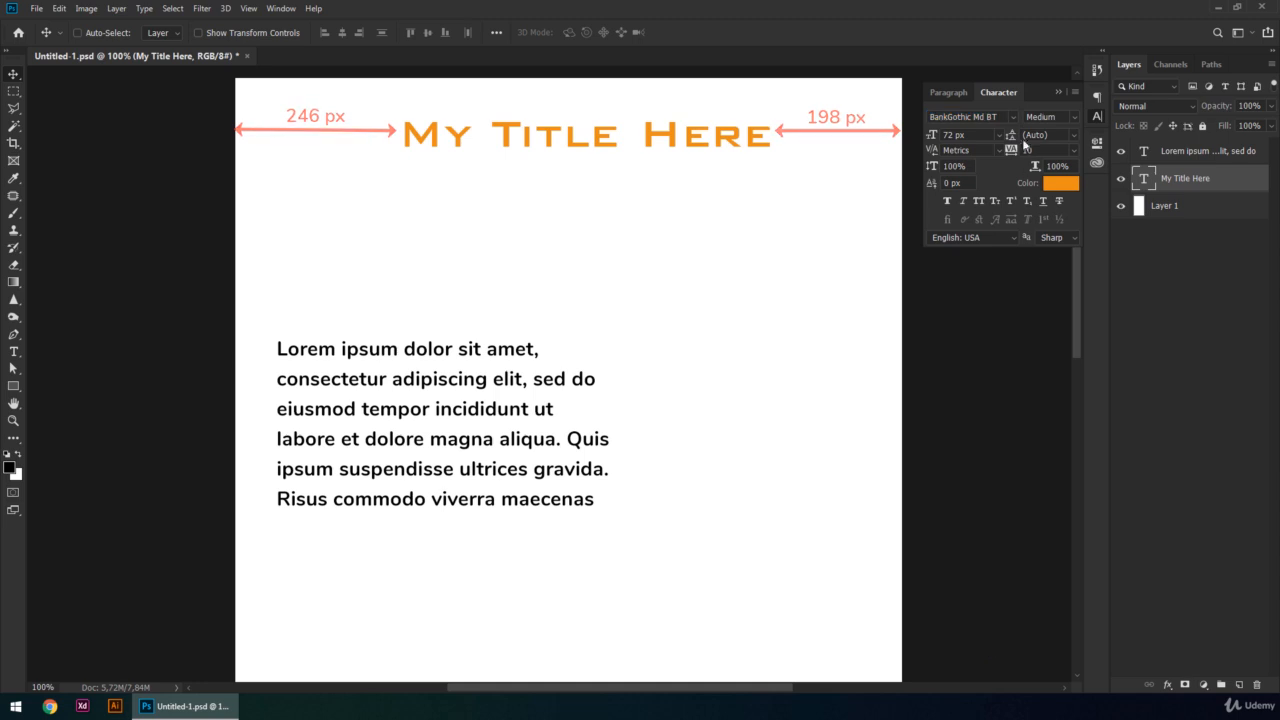
# - Try font sizes of 30, 16 and 60 px on the title, and set it to 73 px
pyautogui.click(999, 136)
pyautogui.click(960, 275)
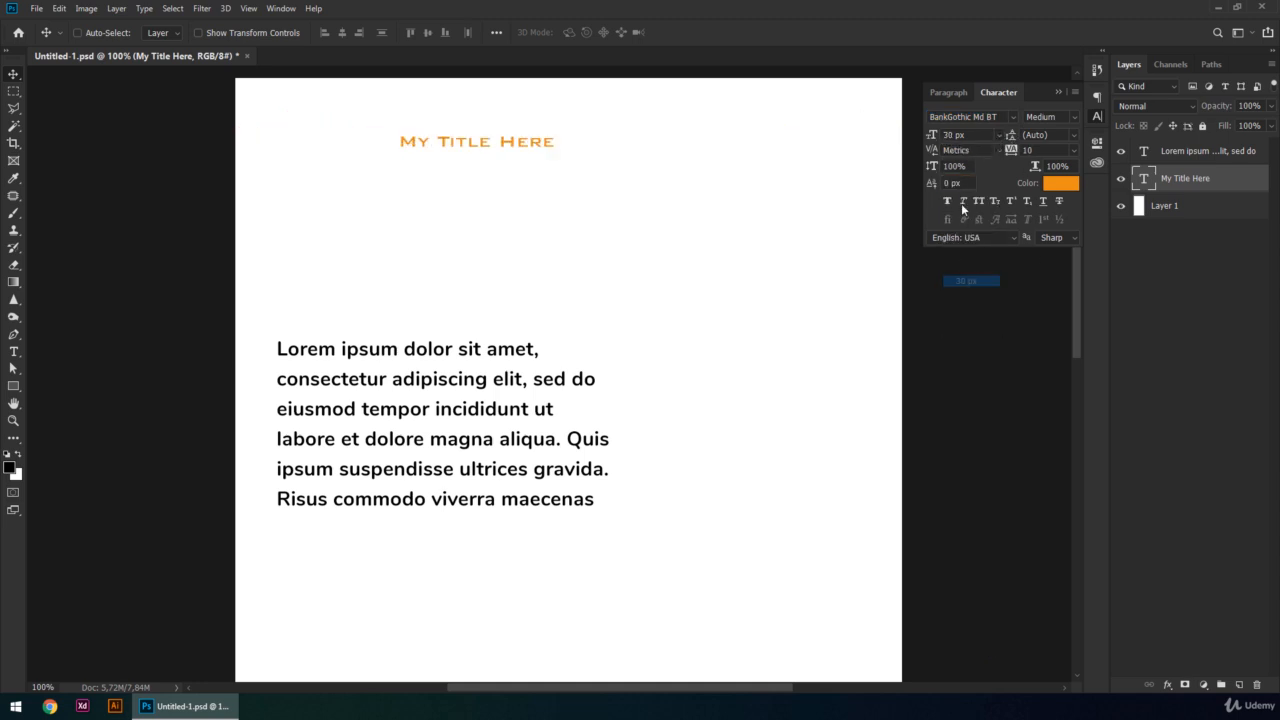
pyautogui.click(999, 134)
pyautogui.click(986, 175)
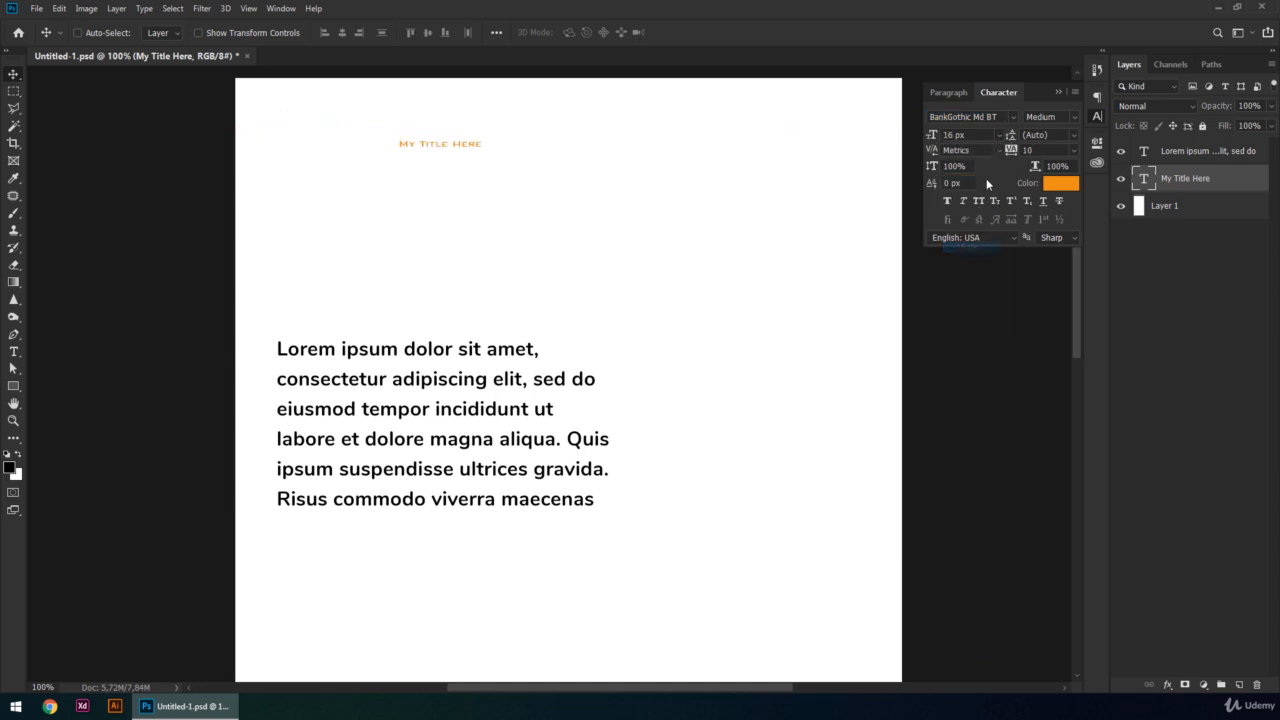
pyautogui.click(999, 134)
pyautogui.click(980, 316)
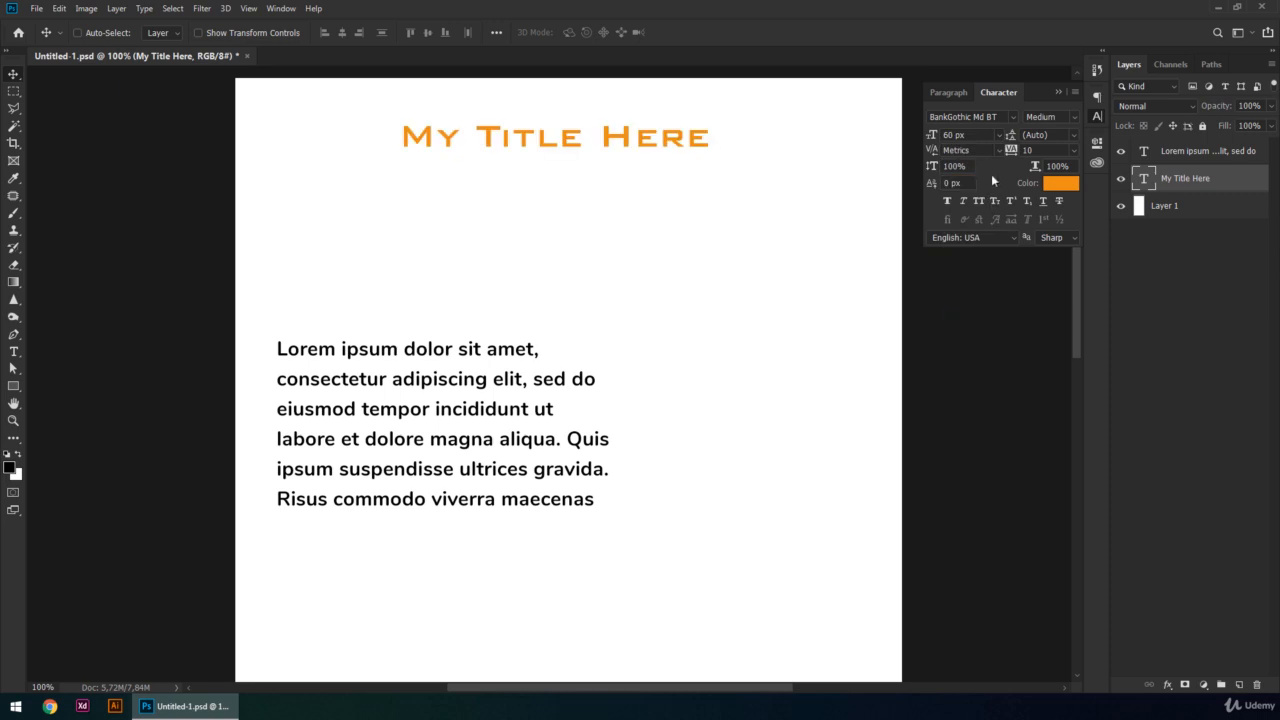
pyautogui.moveTo(933, 138)
pyautogui.mouseDown()
pyautogui.moveTo(963, 137)
pyautogui.moveTo(912, 142)
pyautogui.moveTo(950, 134)
pyautogui.mouseUp()
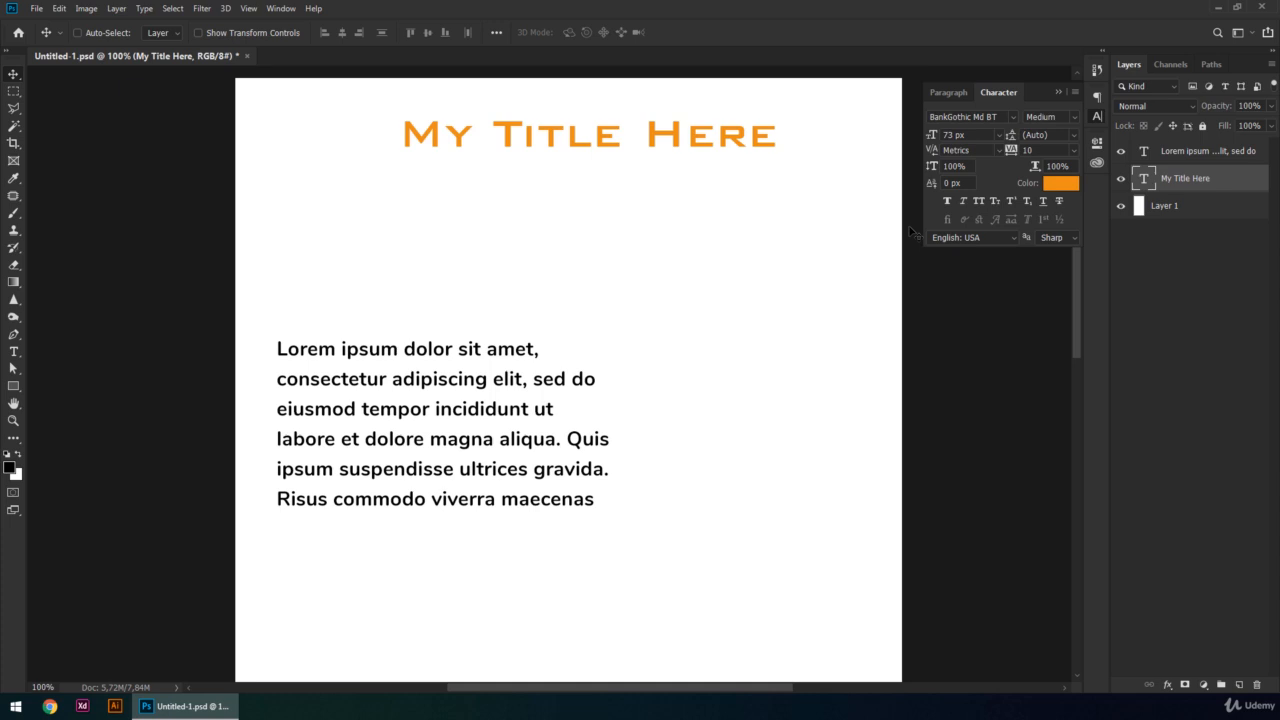
# - Set the title's paragraph alignment to center and center the layer horizontally on the whole canvas, leaving nothing selected
pyautogui.click(946, 91)
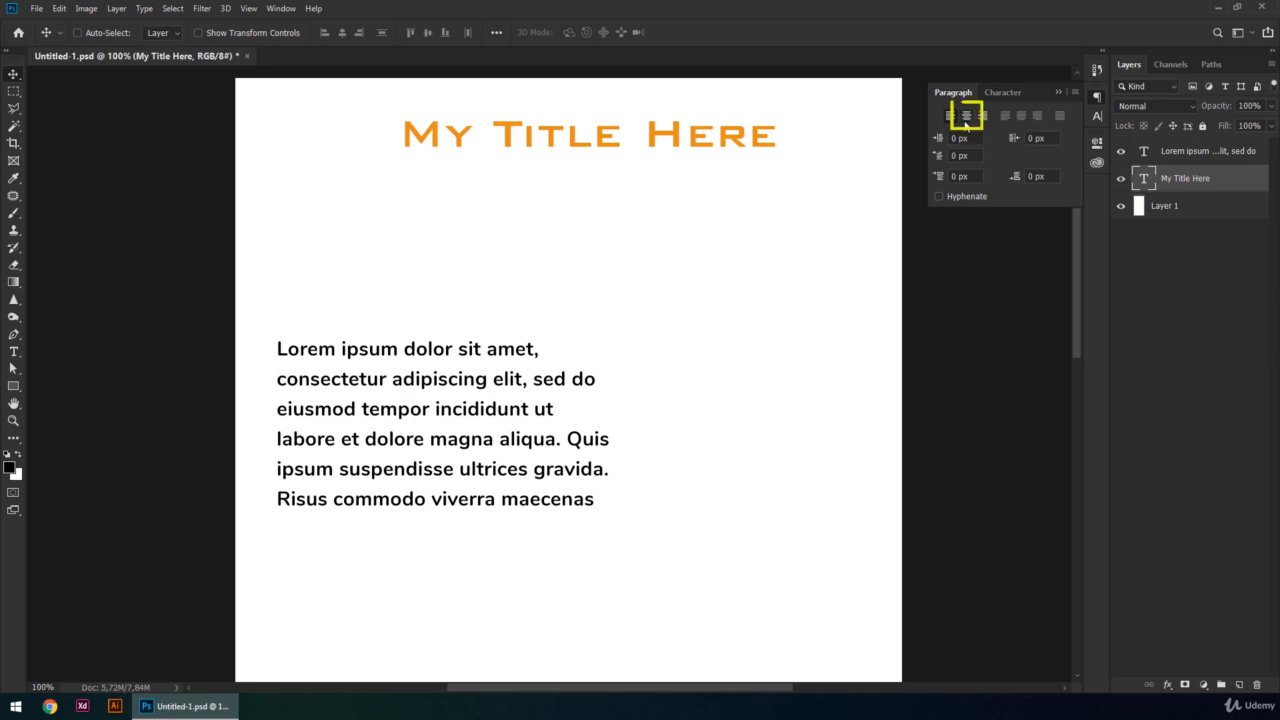
pyautogui.click(967, 122)
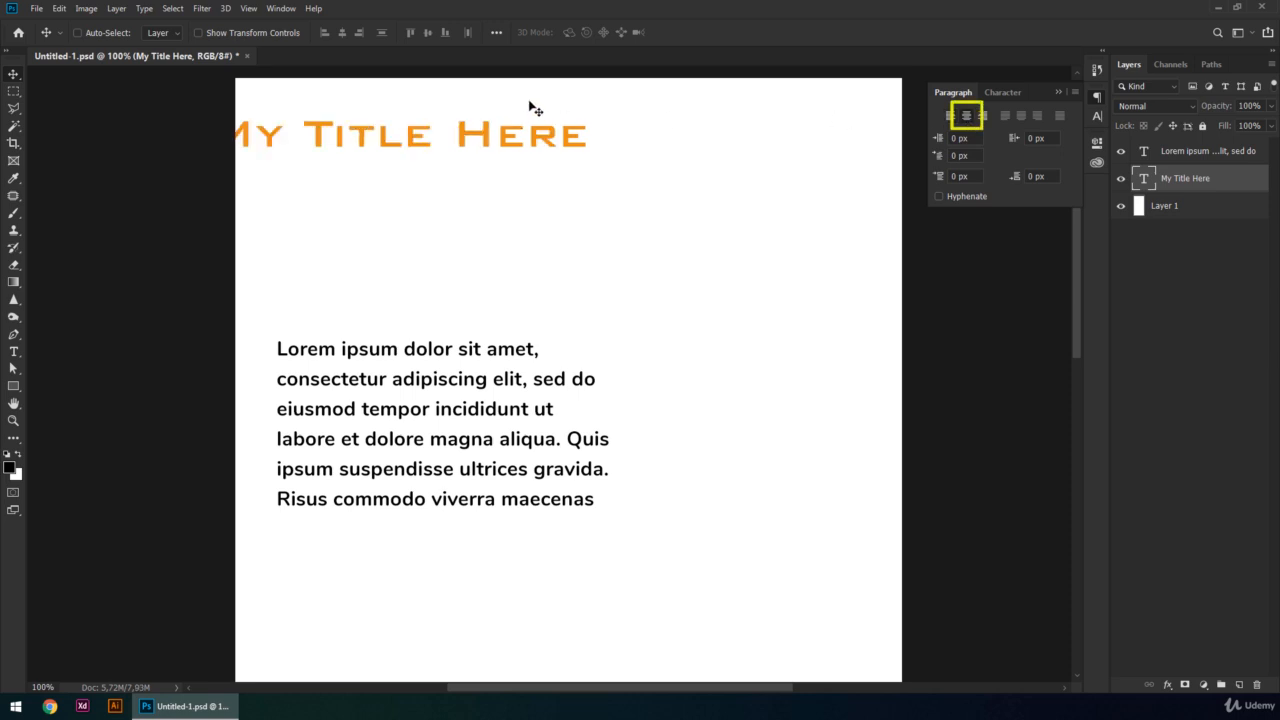
pyautogui.hotkey('ctrl', 'a')
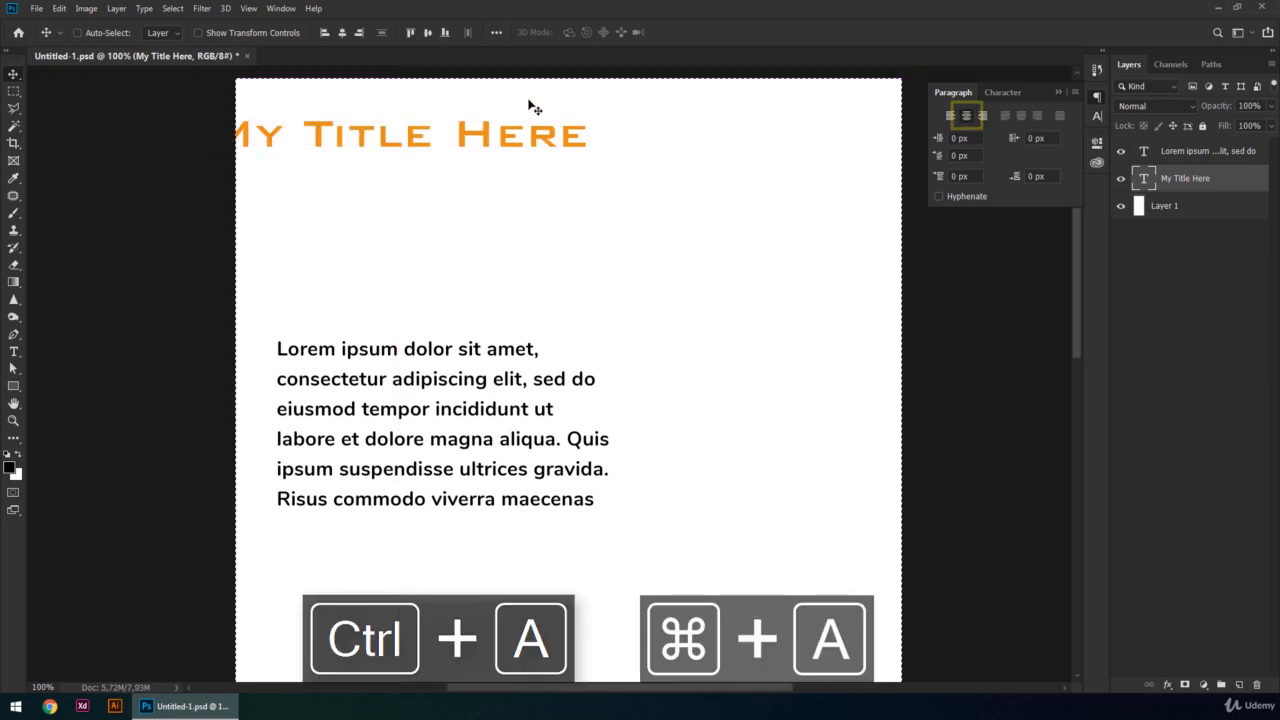
pyautogui.click(342, 33)
pyautogui.hotkey('ctrl', 'd')
# - Change the title's font to Arimo and set its size to 48 px
pyautogui.click(998, 92)
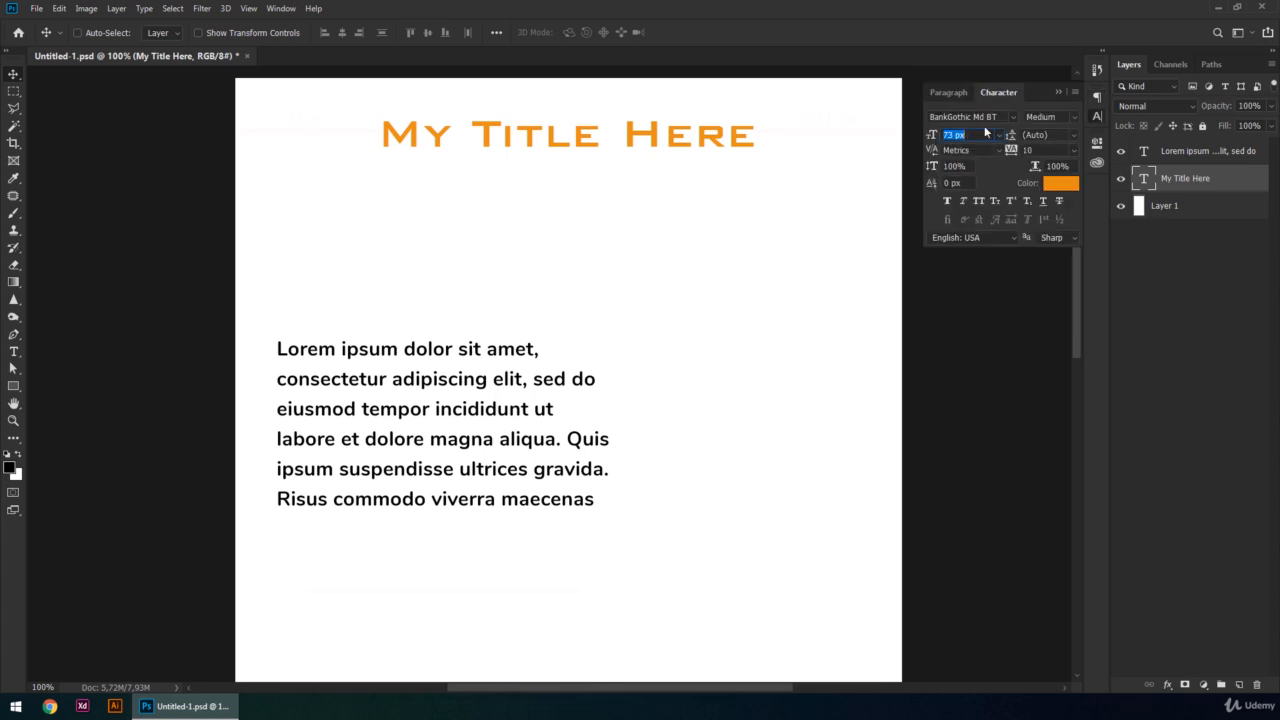
pyautogui.click(1010, 117)
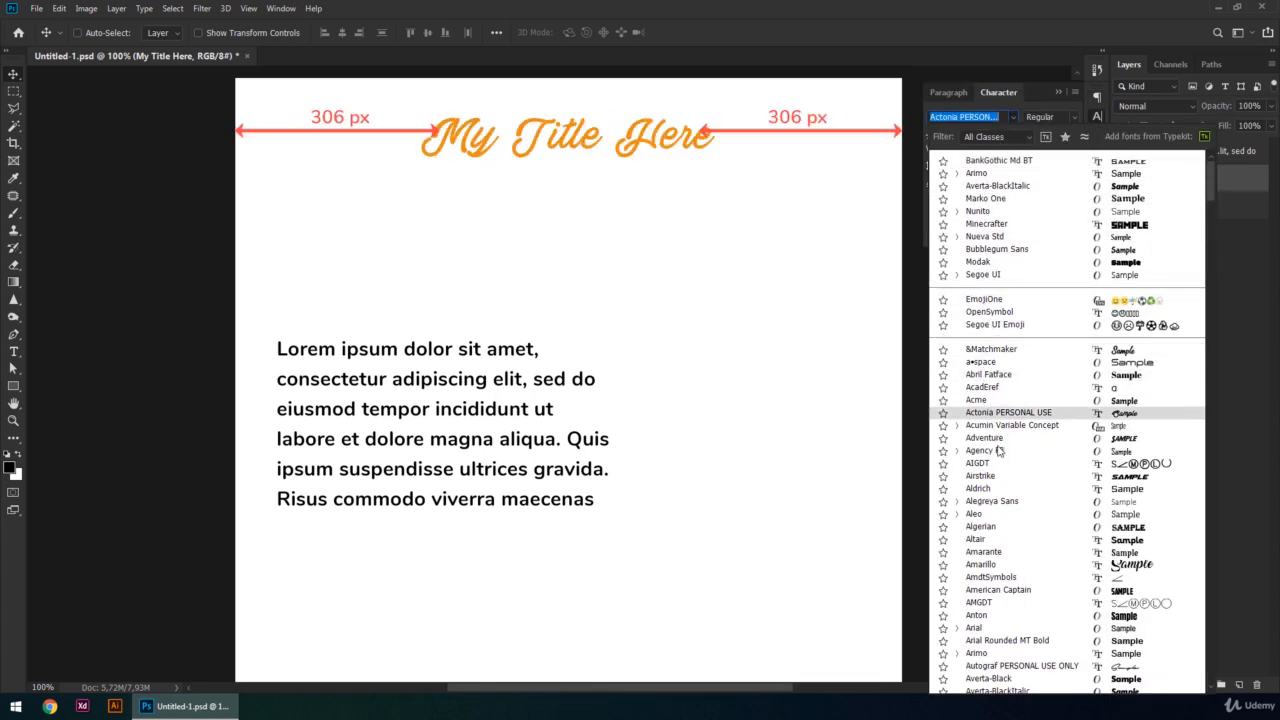
pyautogui.click(985, 653)
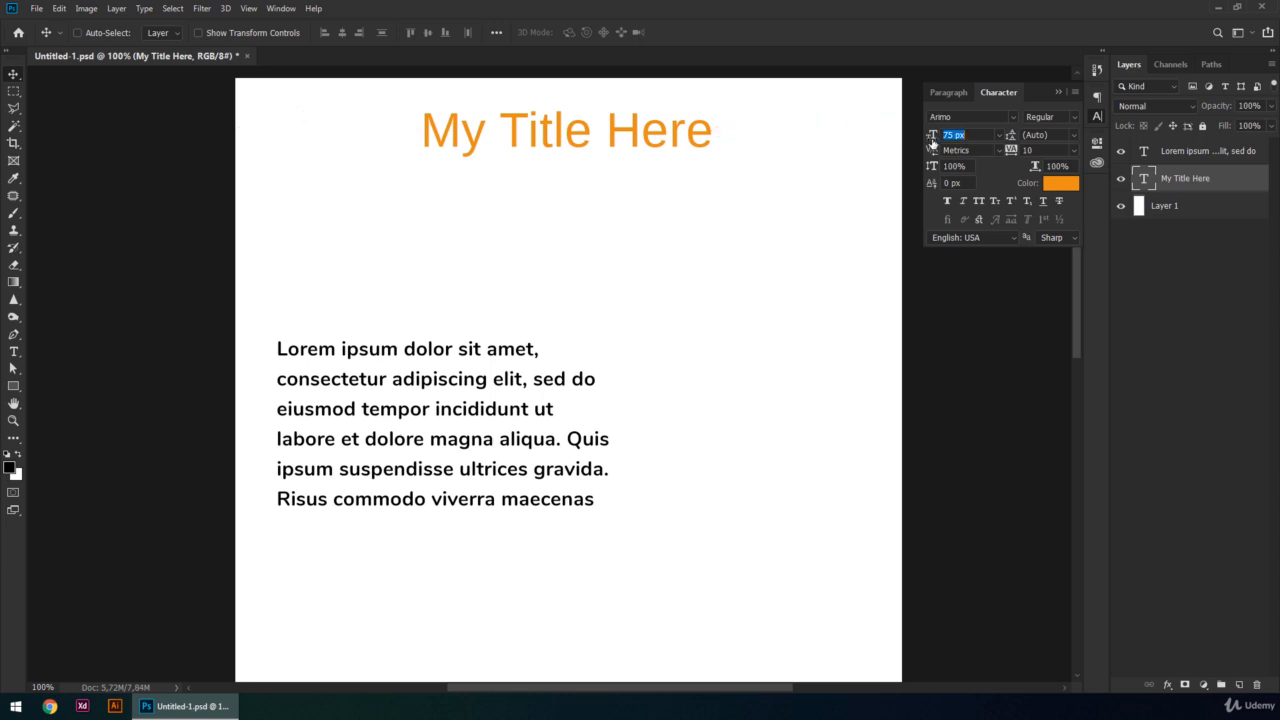
pyautogui.moveTo(931, 135)
pyautogui.mouseDown()
pyautogui.moveTo(951, 141)
pyautogui.moveTo(916, 140)
pyautogui.moveTo(937, 144)
pyautogui.mouseUp()
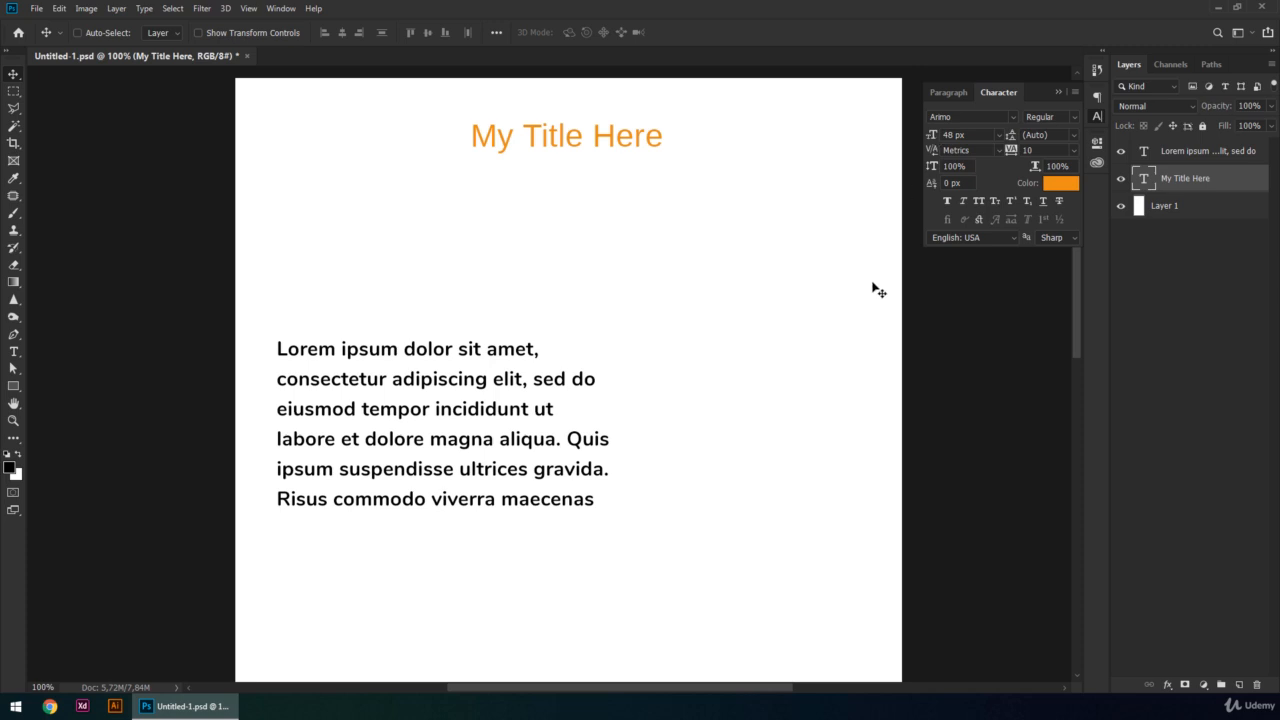
# - Turn hyphenation on for the Lorem ipsum paragraph to compare the line breaks, and turn it off again
pyautogui.click(1200, 153)
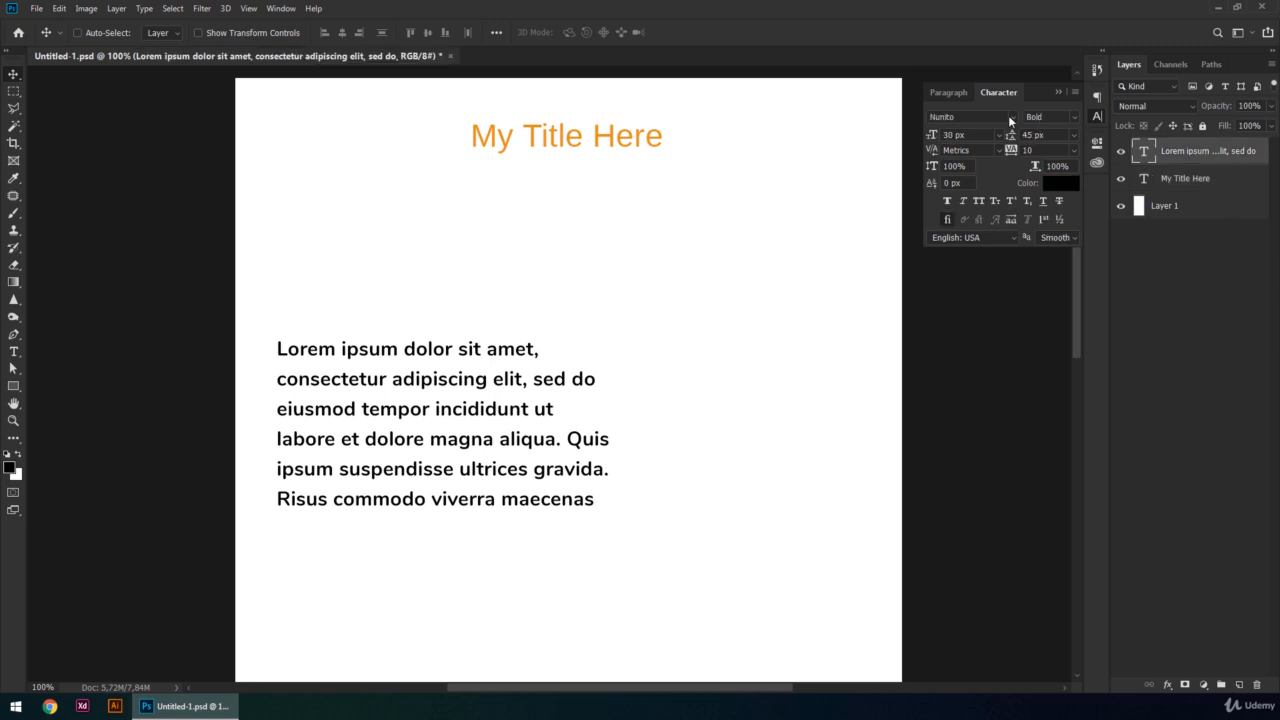
pyautogui.click(948, 92)
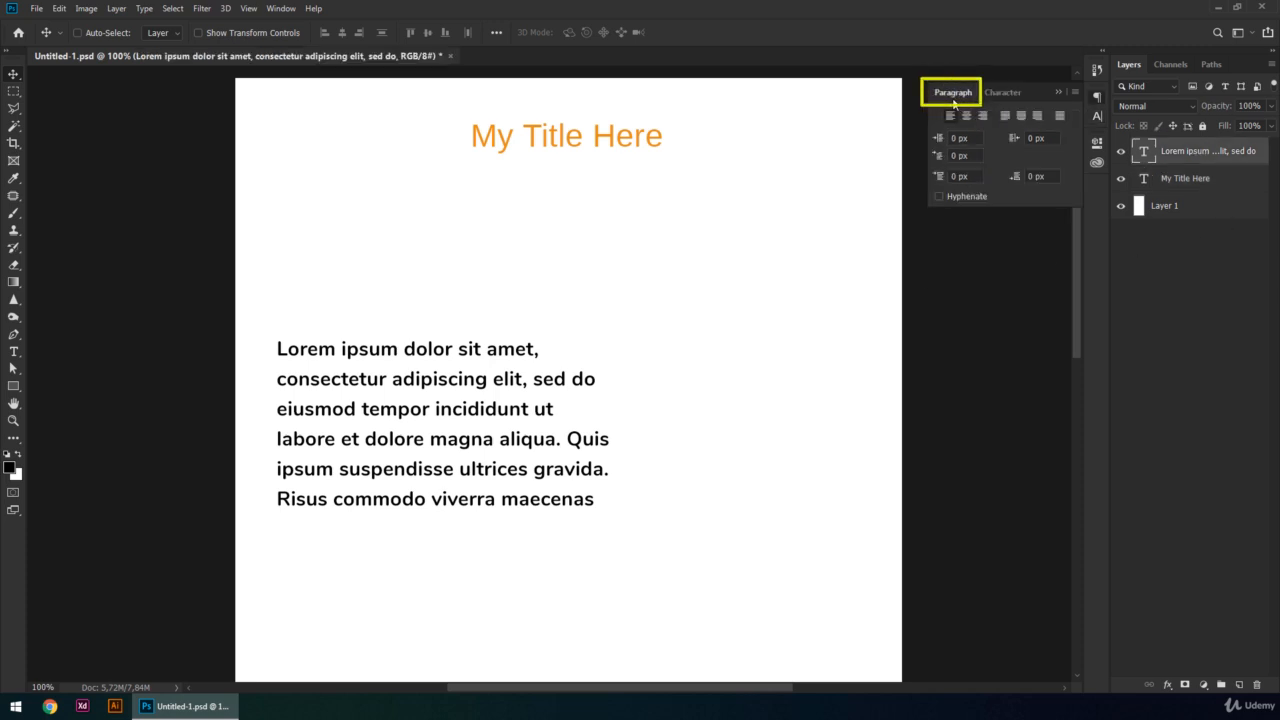
pyautogui.click(940, 197)
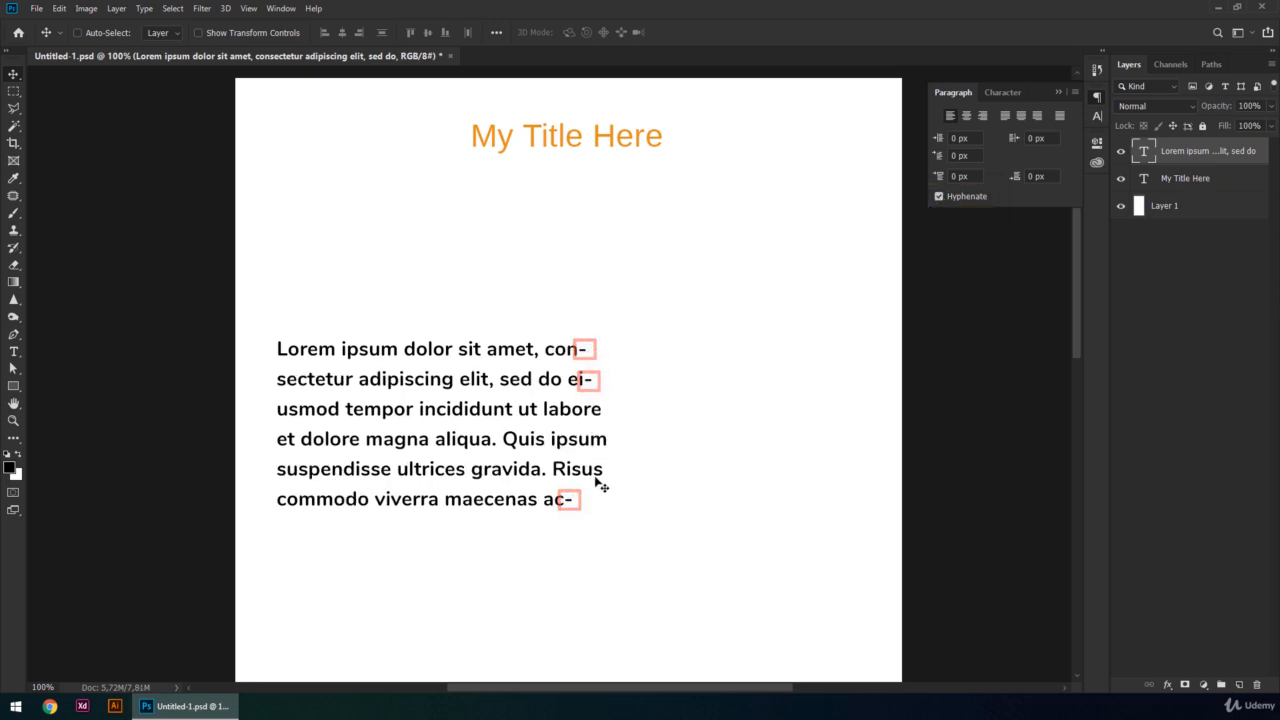
pyautogui.click(940, 196)
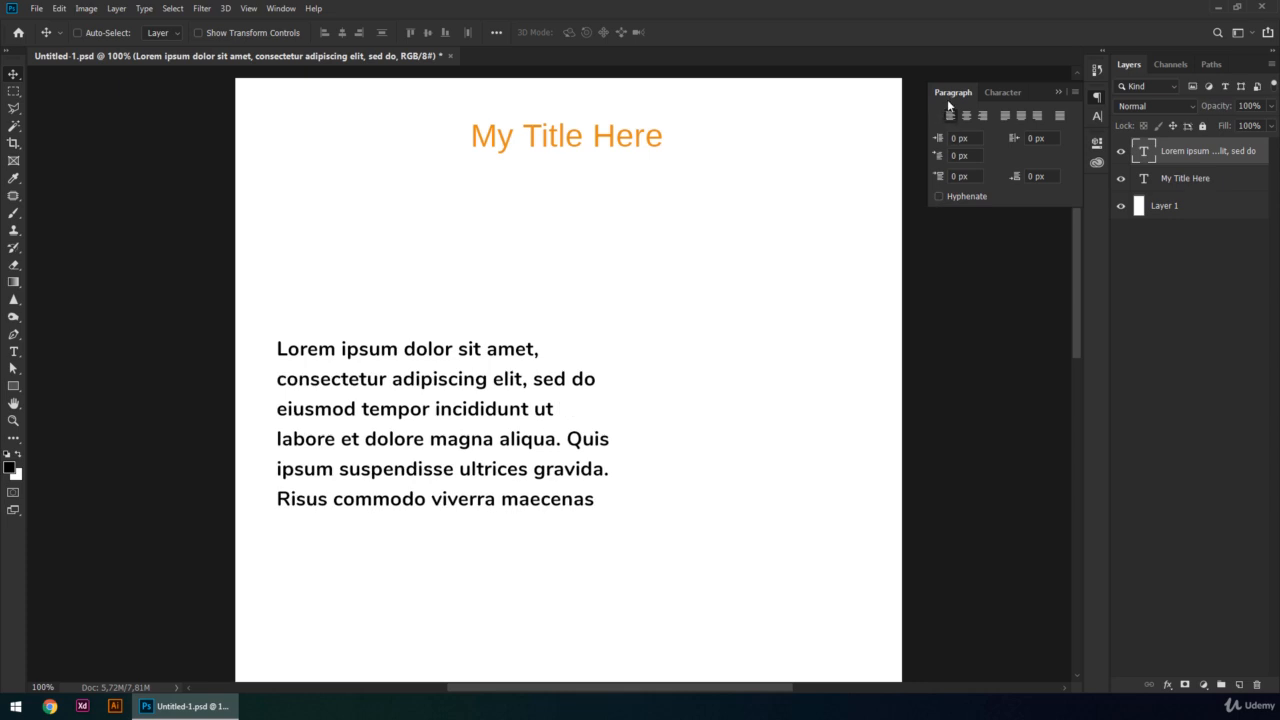